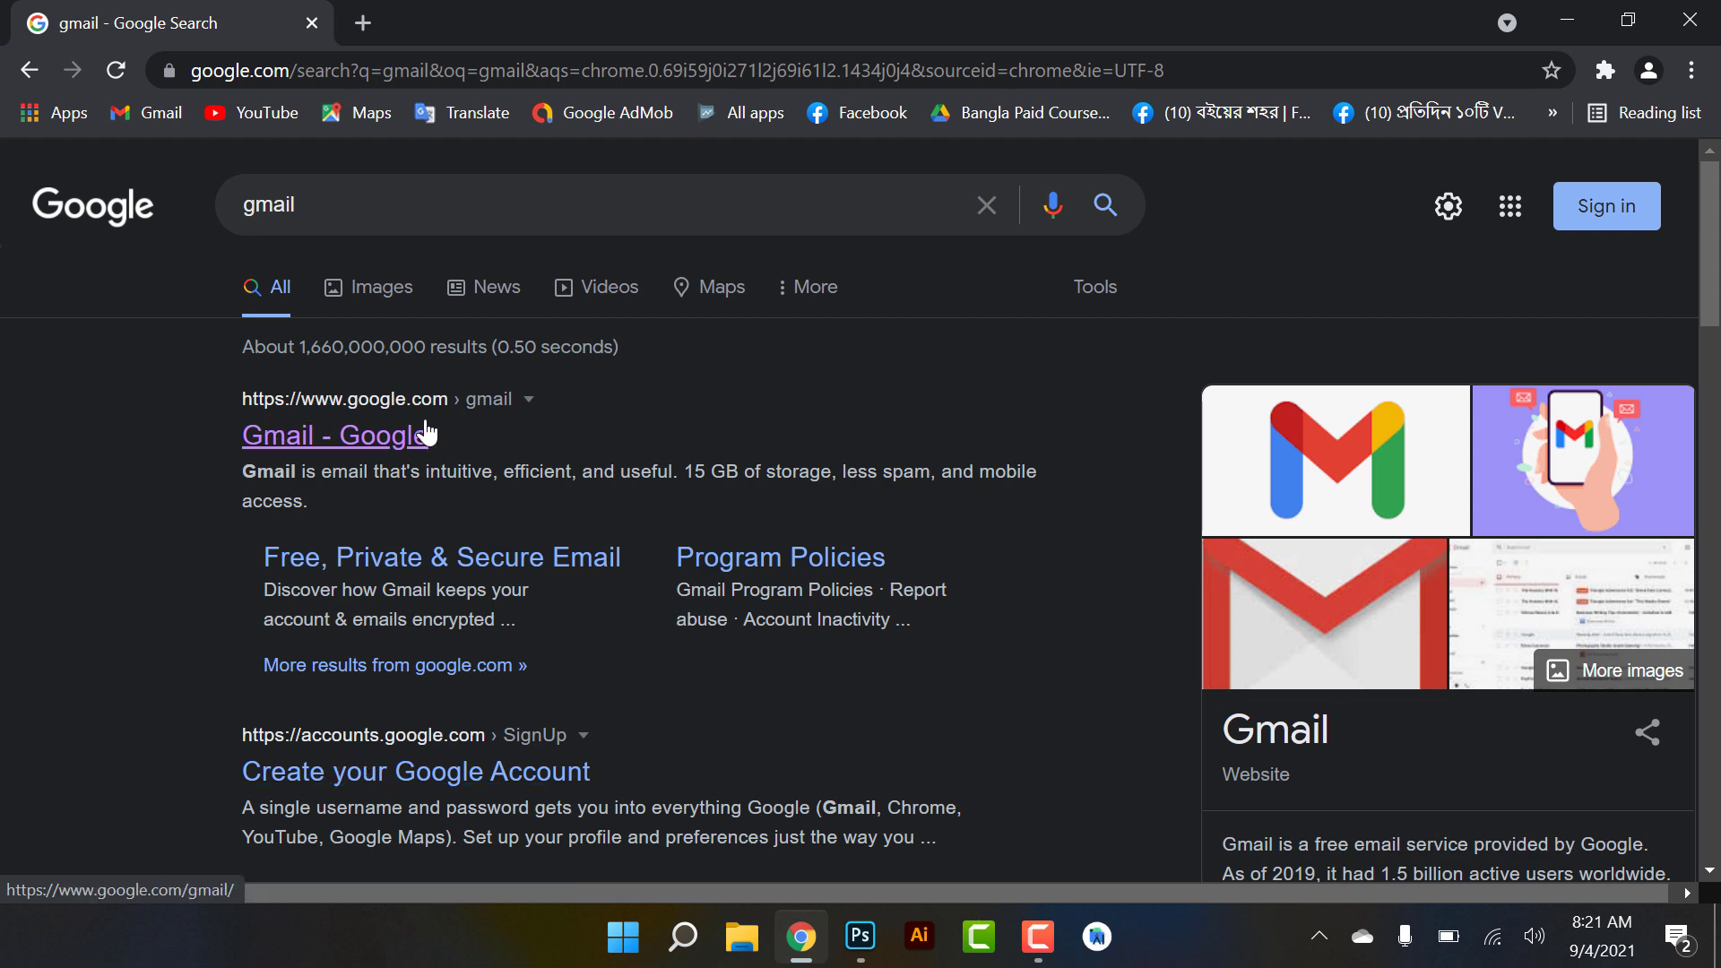
Scroll the gmail search results and open the 'Create your Google Account' sign-up link
scroll(395, 493, down, 3)
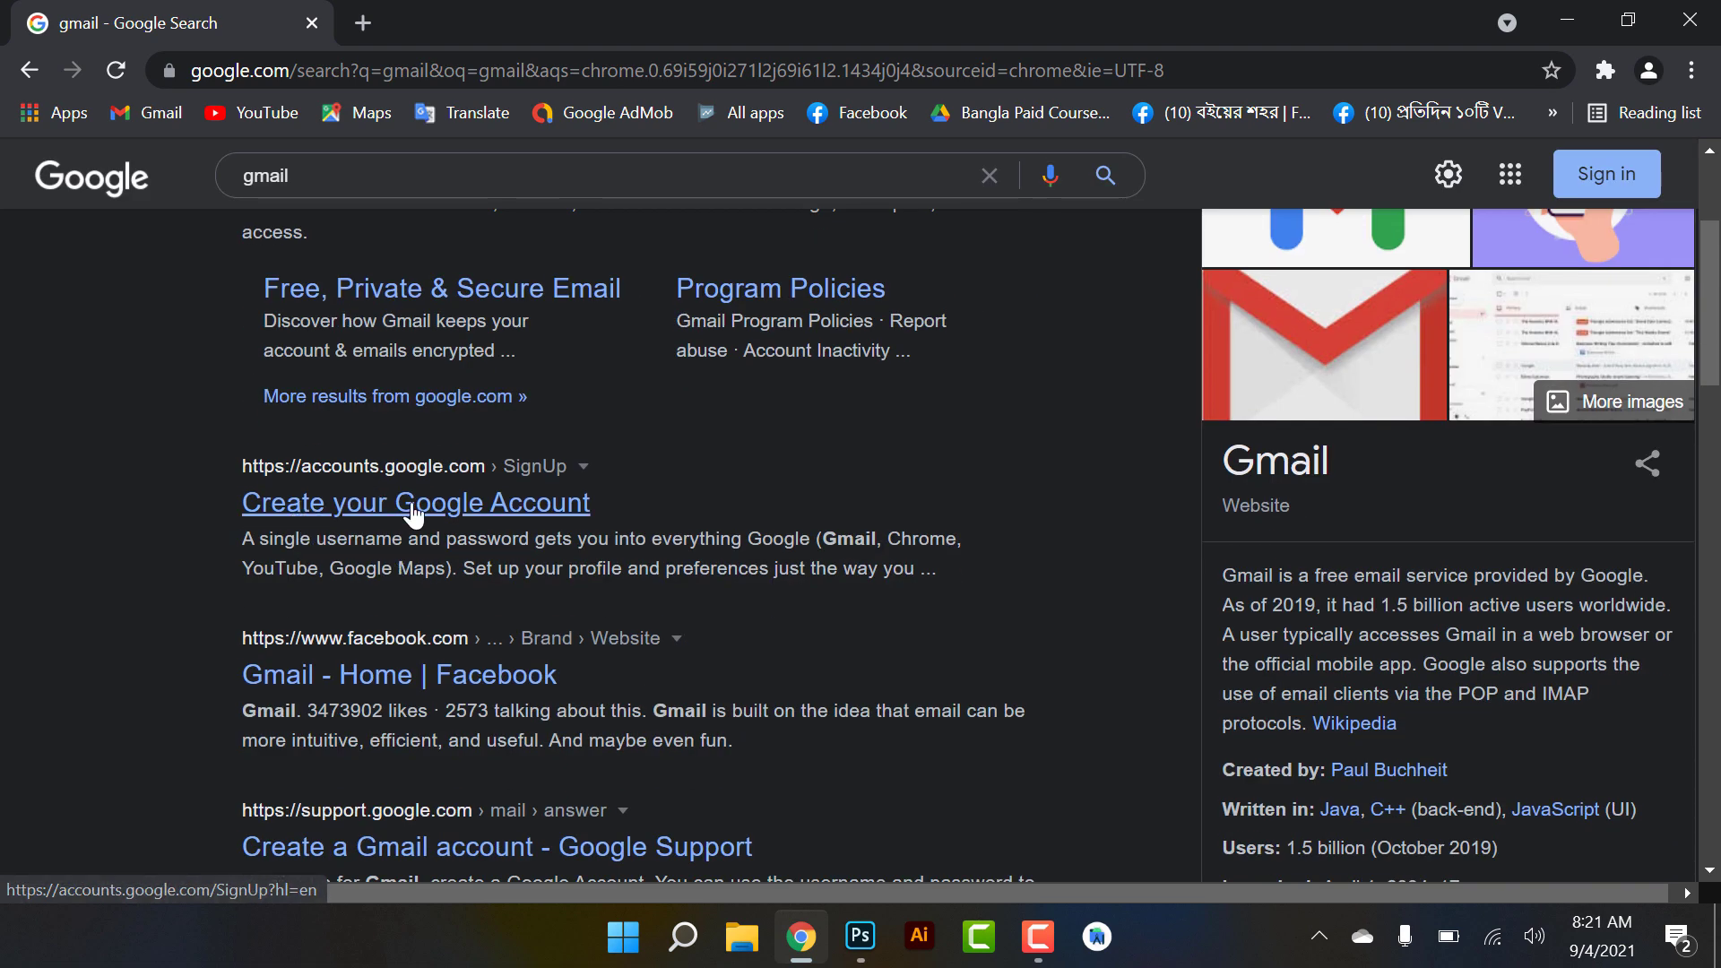
click(413, 504)
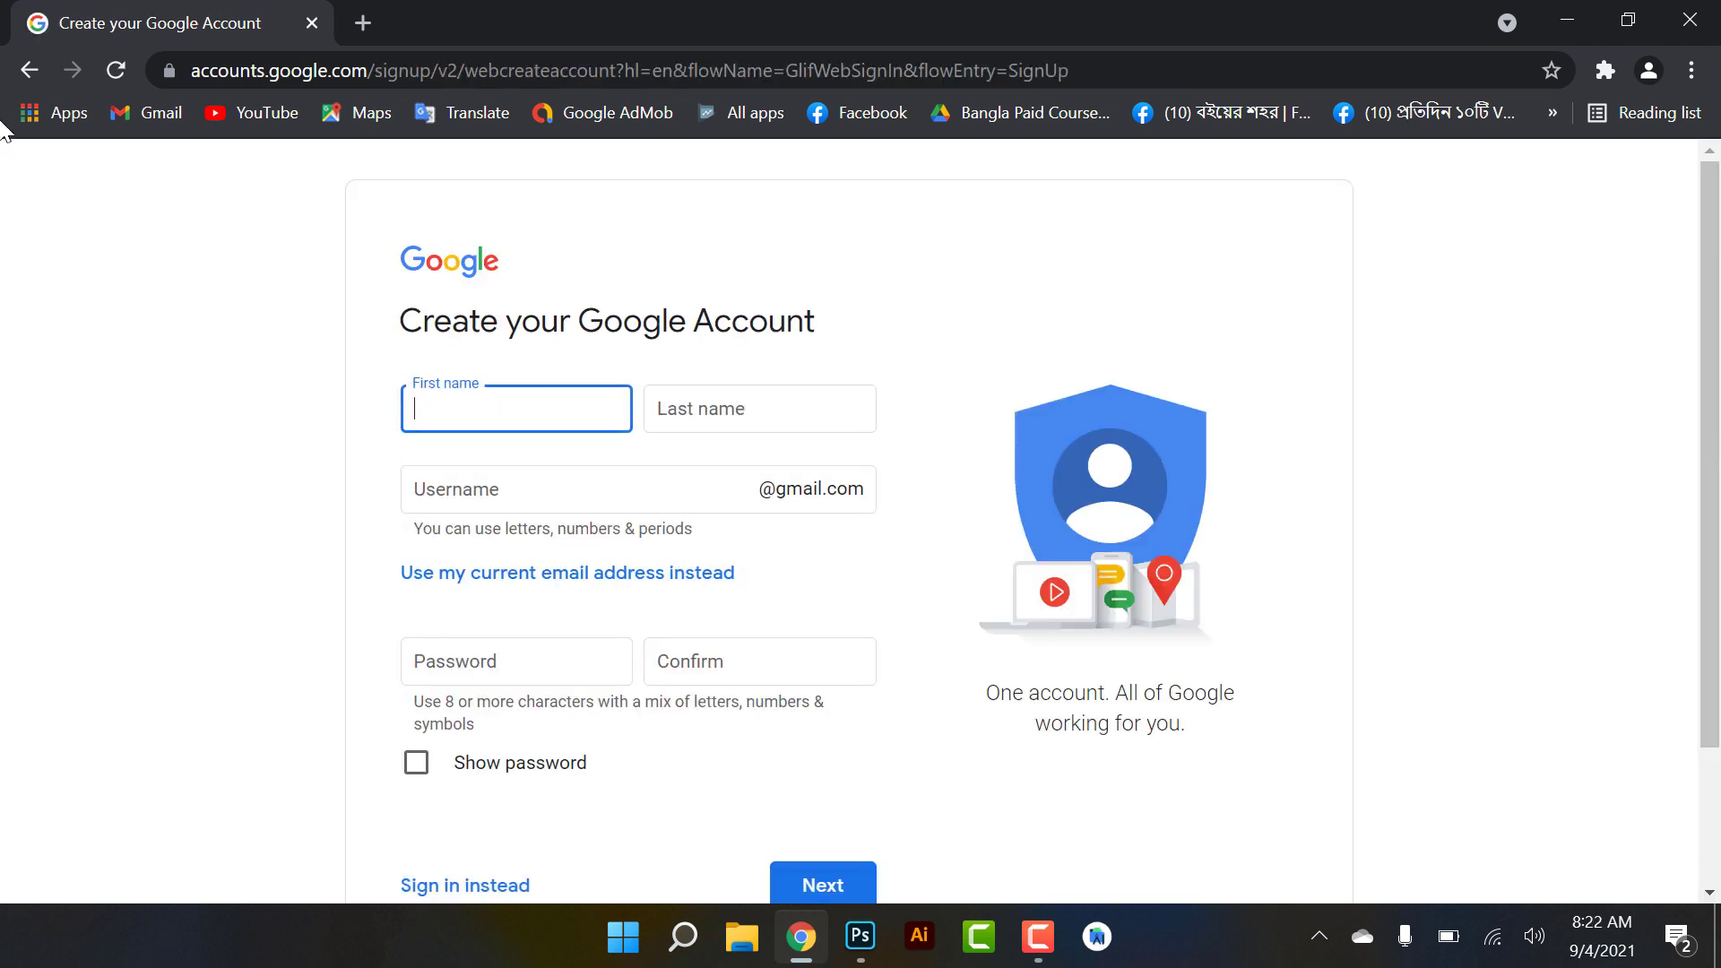
Go back from the sign-up form to the gmail search results and scroll through them
click(29, 70)
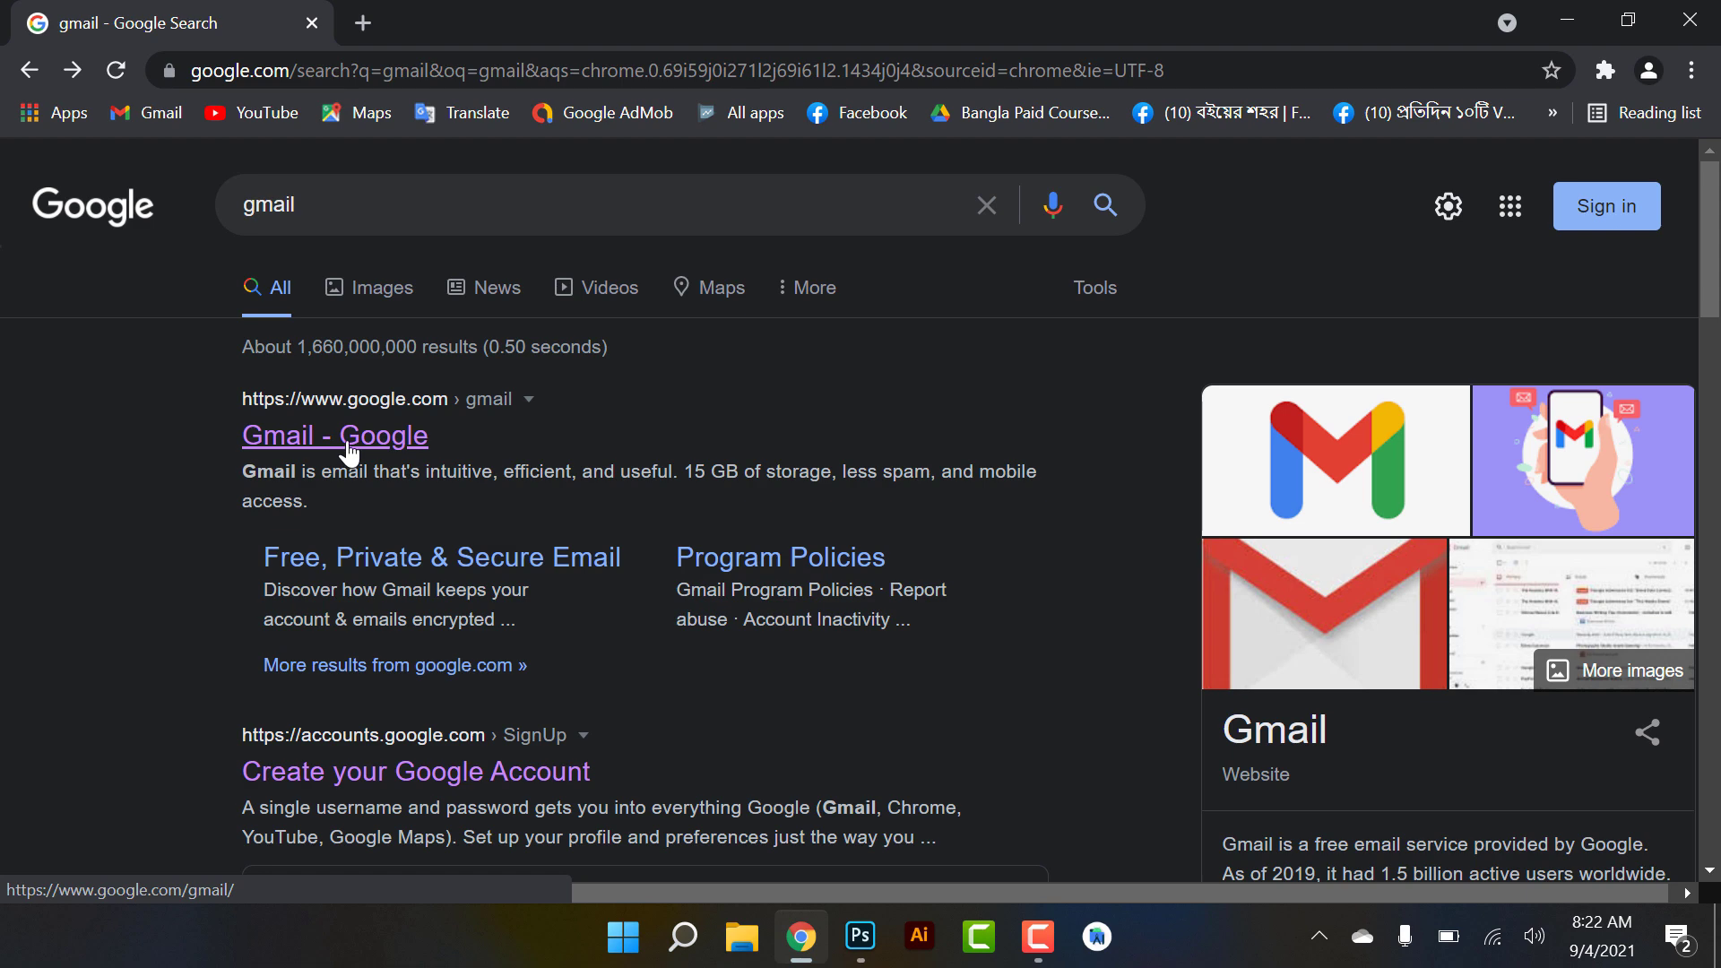
scroll(350, 454, down, 3)
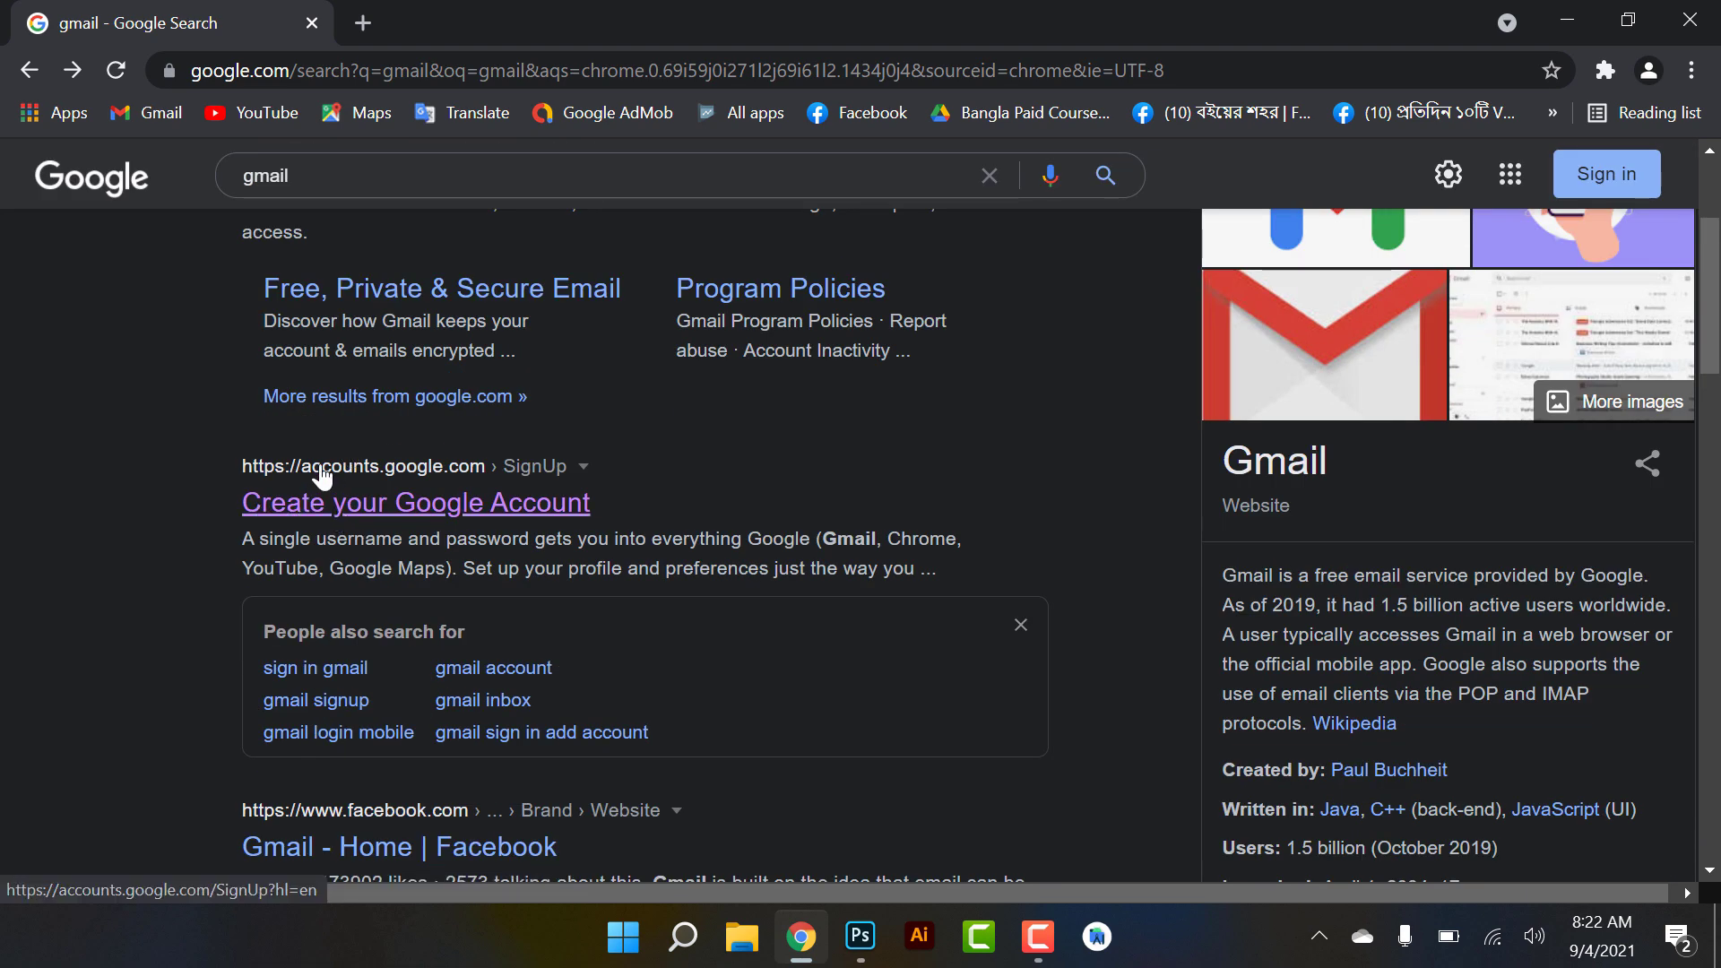
scroll(368, 406, up, 3)
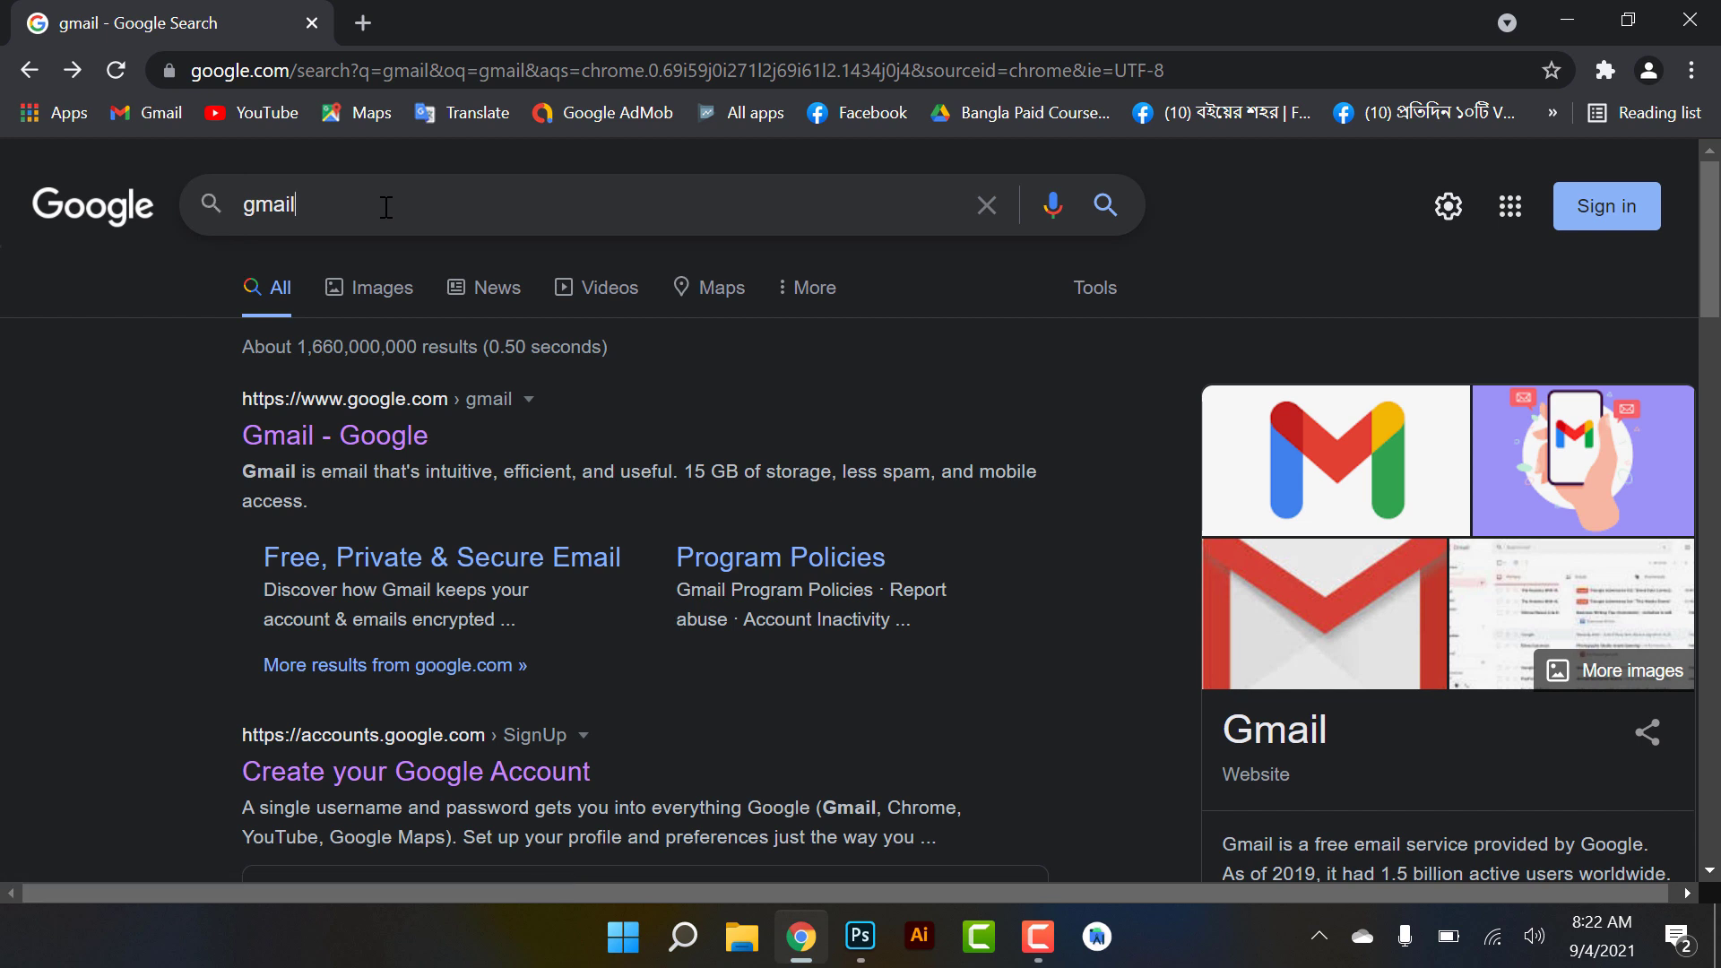
Search Google for 'Create new gmail account'
double_click(209, 203)
text(C)
text(reA)
key(BackSpace)
key(BackSpace)
key(BackSpace)
text(Create)
text( new gmail account)
key(Return)
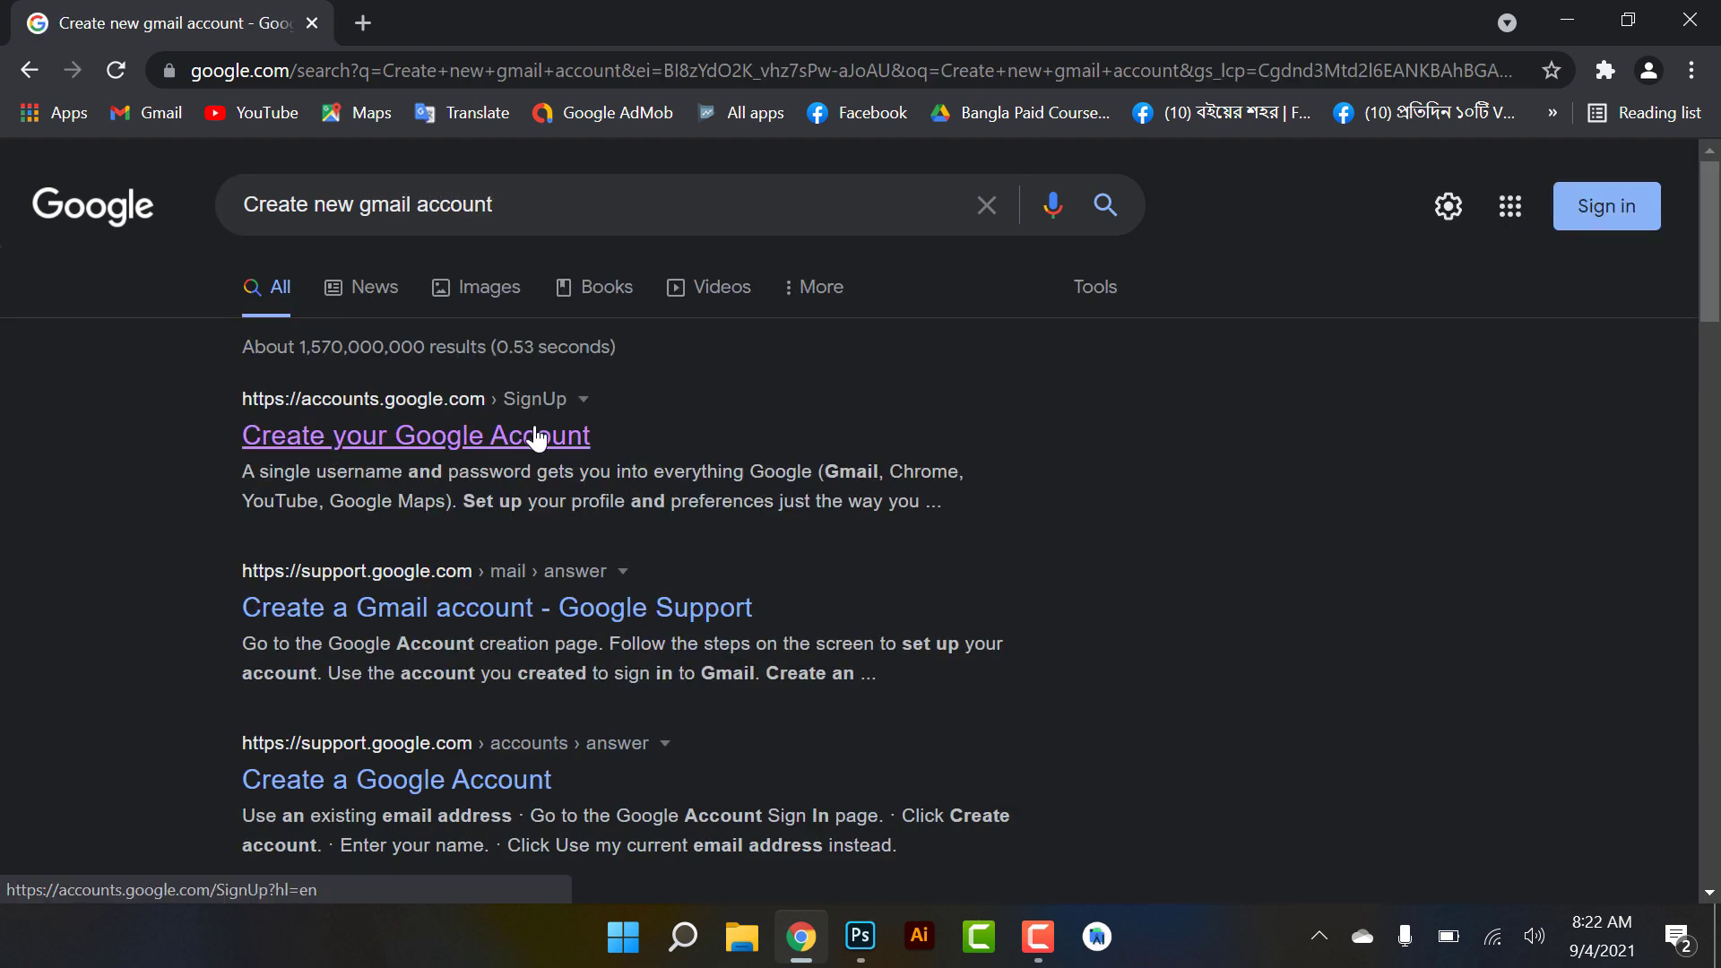
Open the 'Create your Google Account' result from the new search results
click(548, 218)
key(ctrl+shift+Left)
key(ctrl+shift+Left)
key(ctrl+shift+Left)
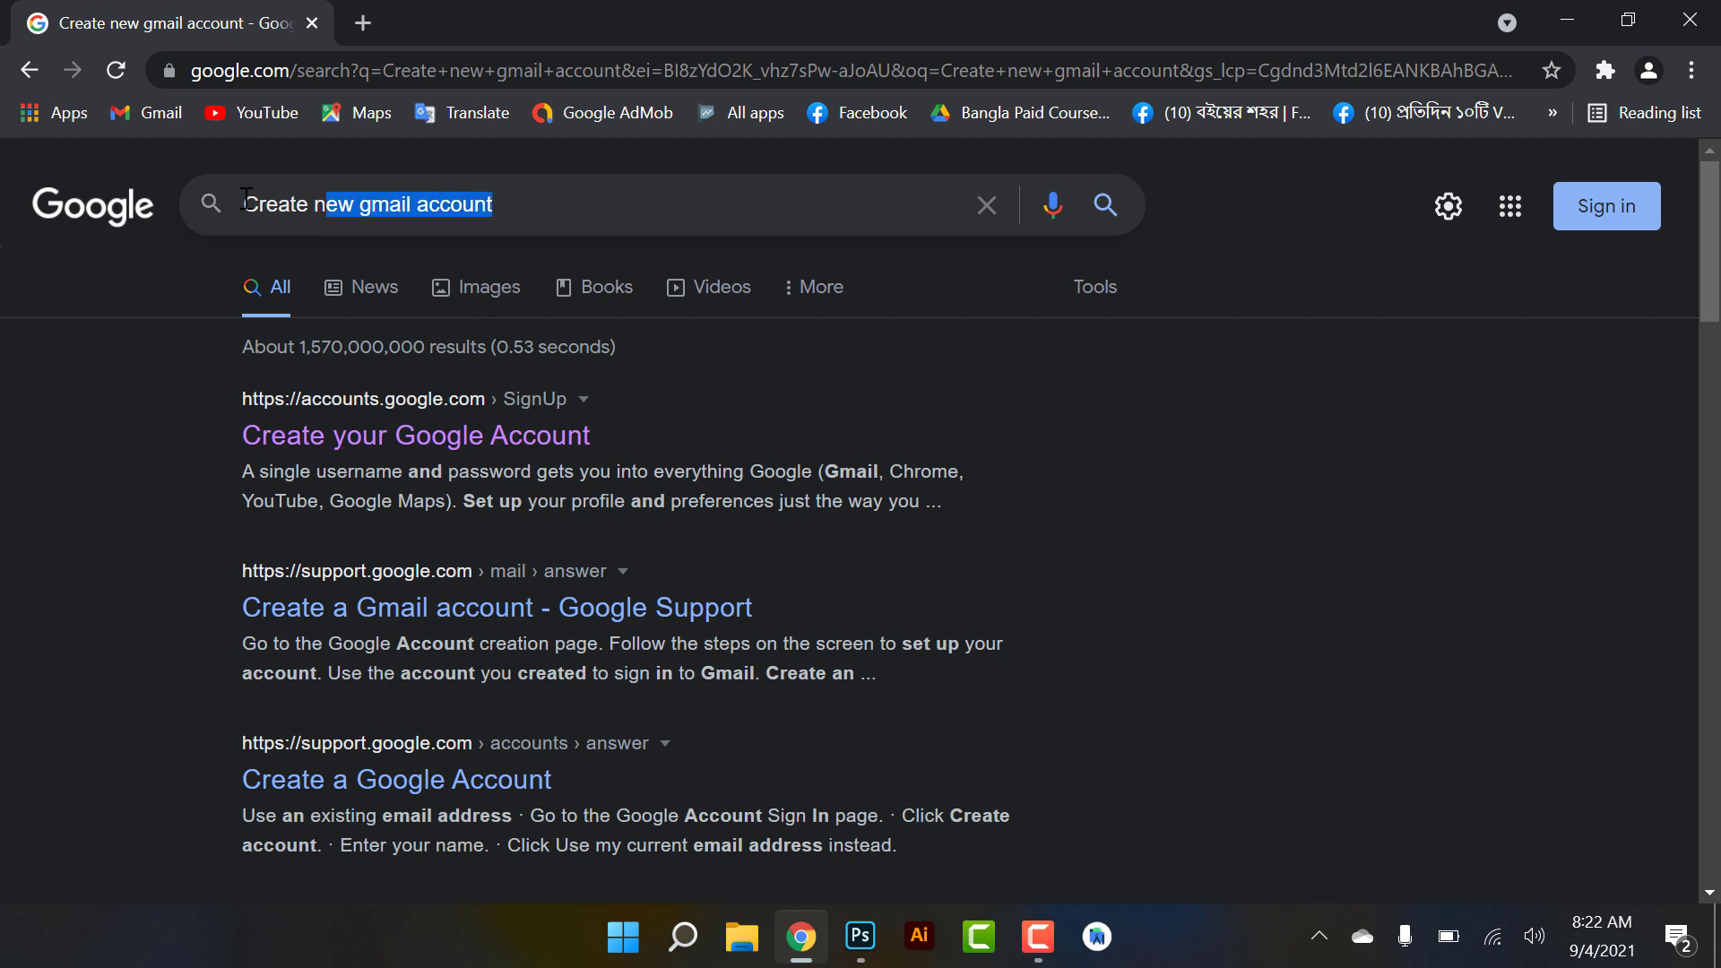
key(ctrl+shift+Left)
click(579, 202)
drag(579, 201, 239, 188)
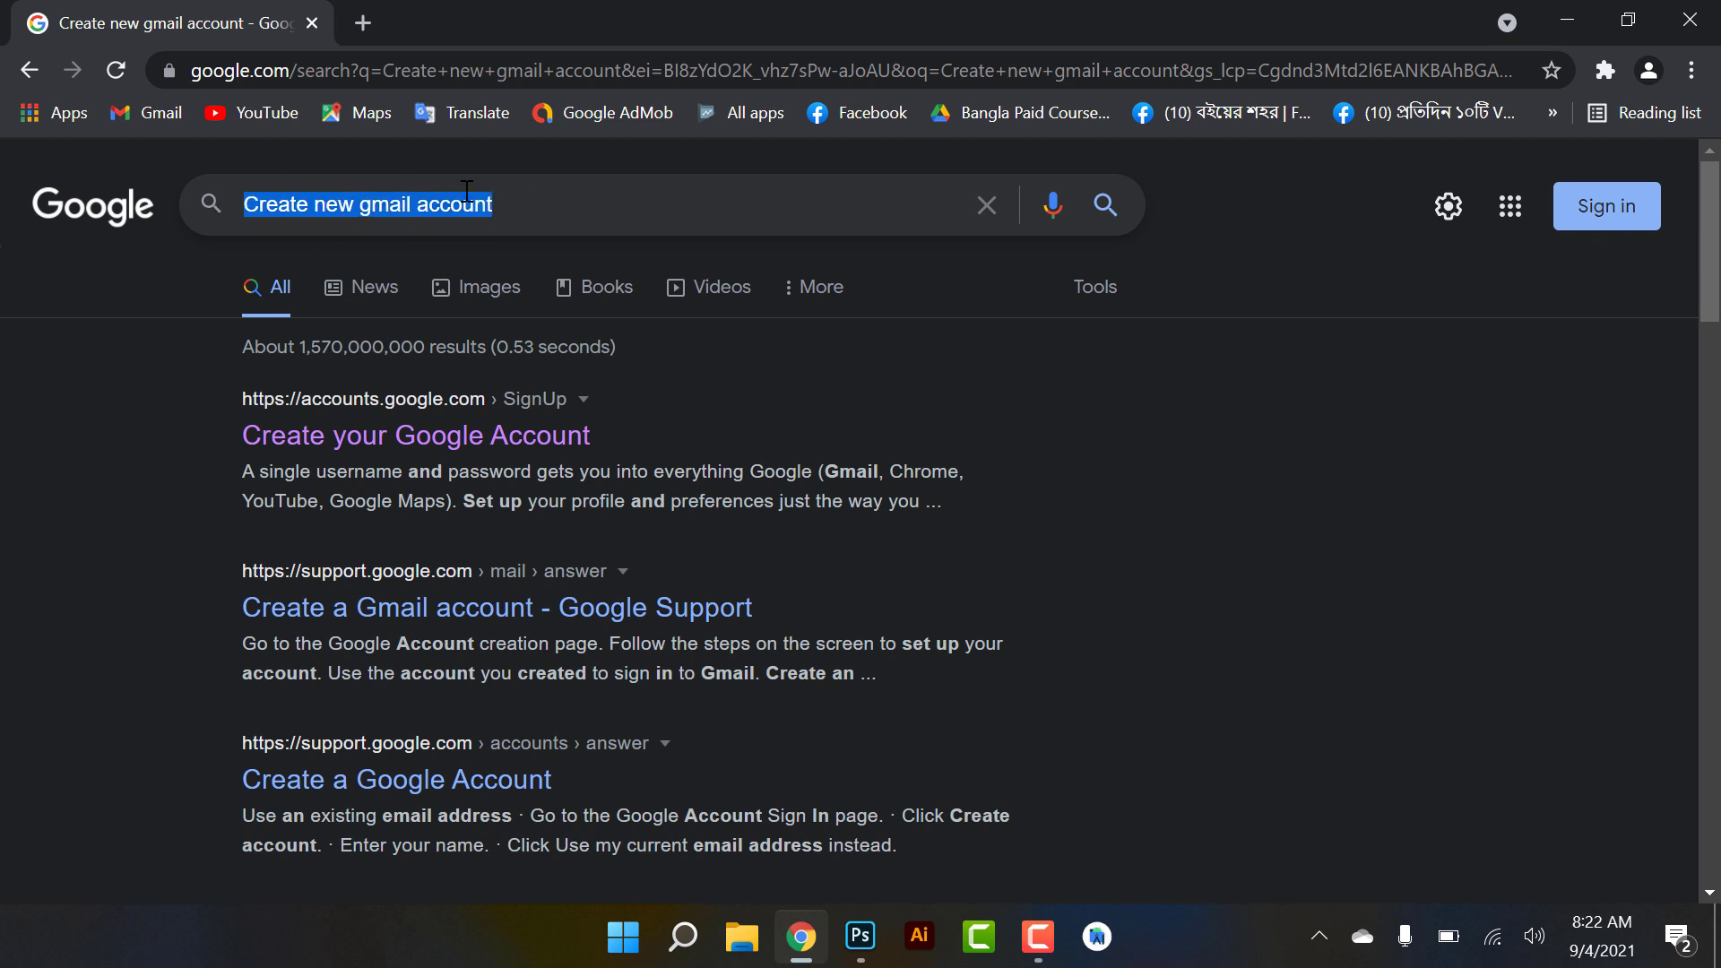
click(416, 441)
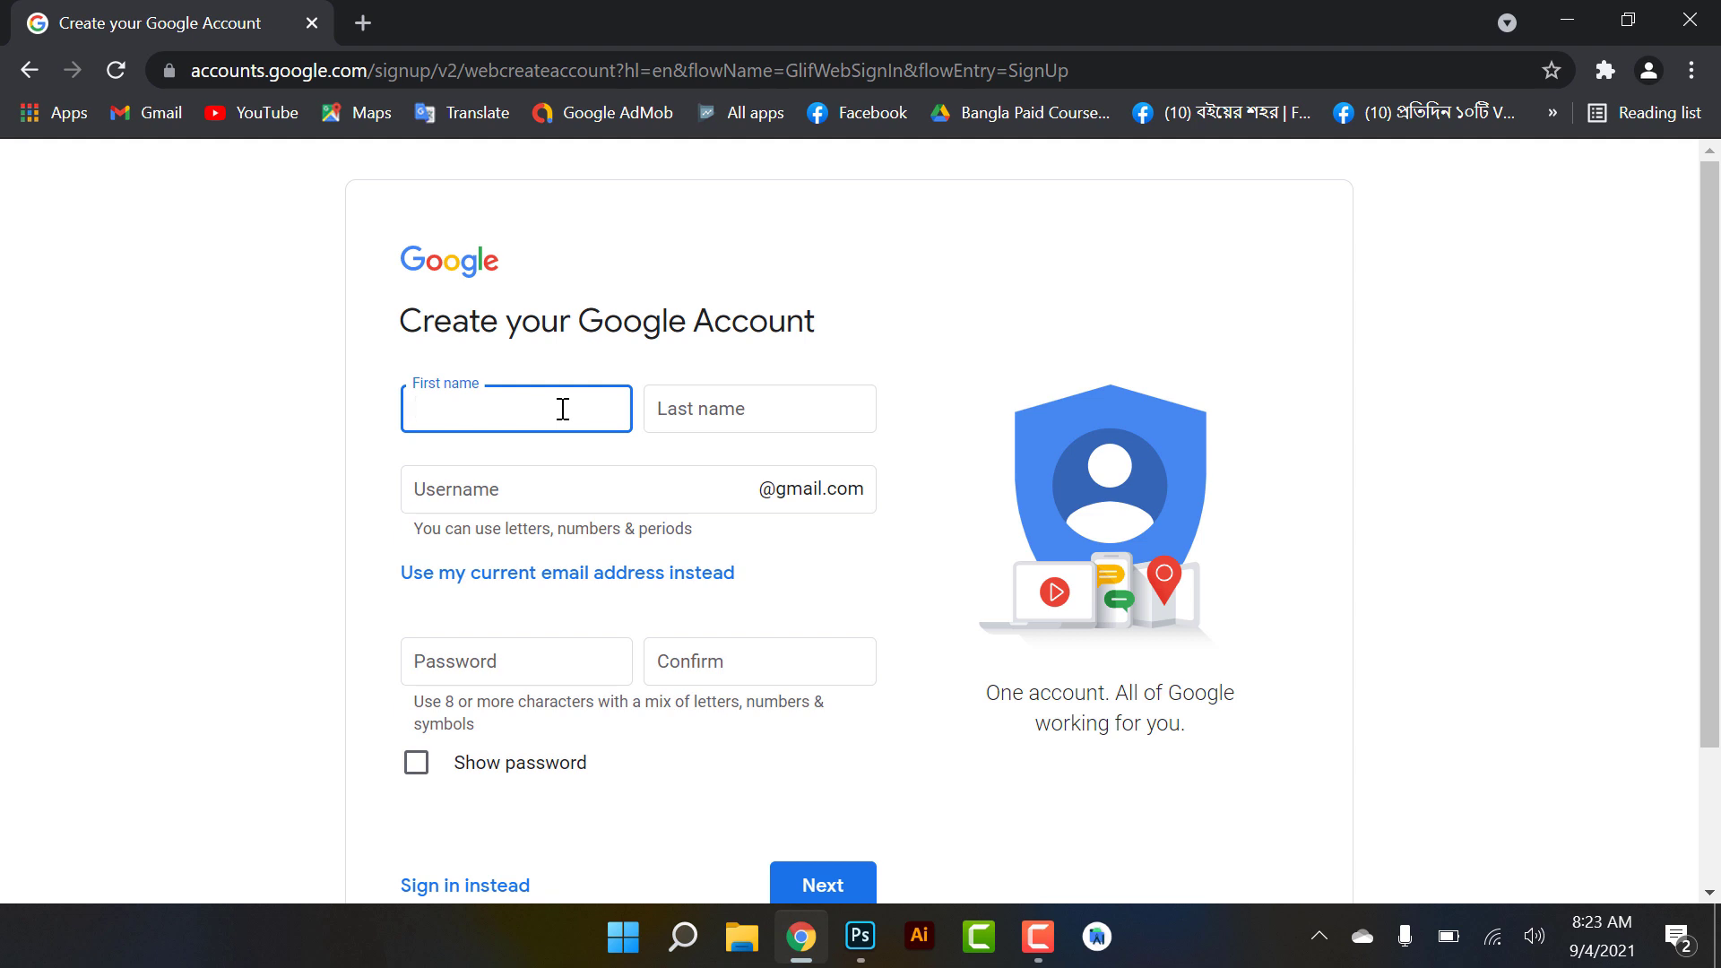
Enter the first name, last name and a first username choice
text(sk)
key(Tab)
text(ov)
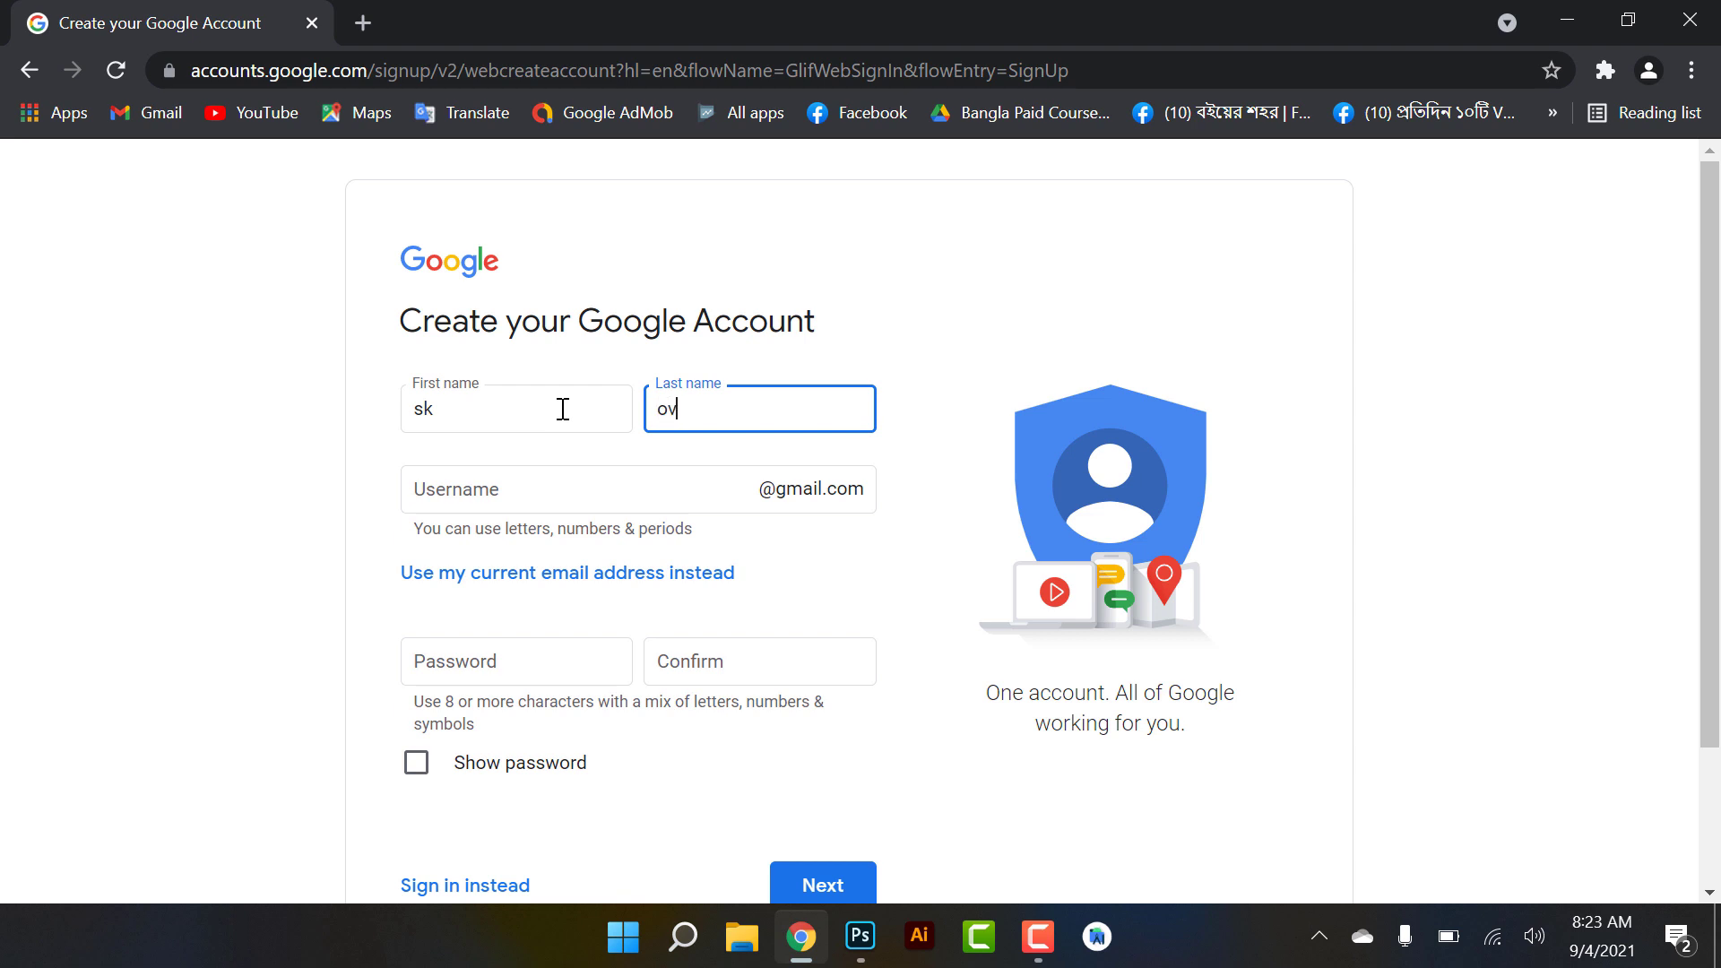
text(i)
key(Tab)
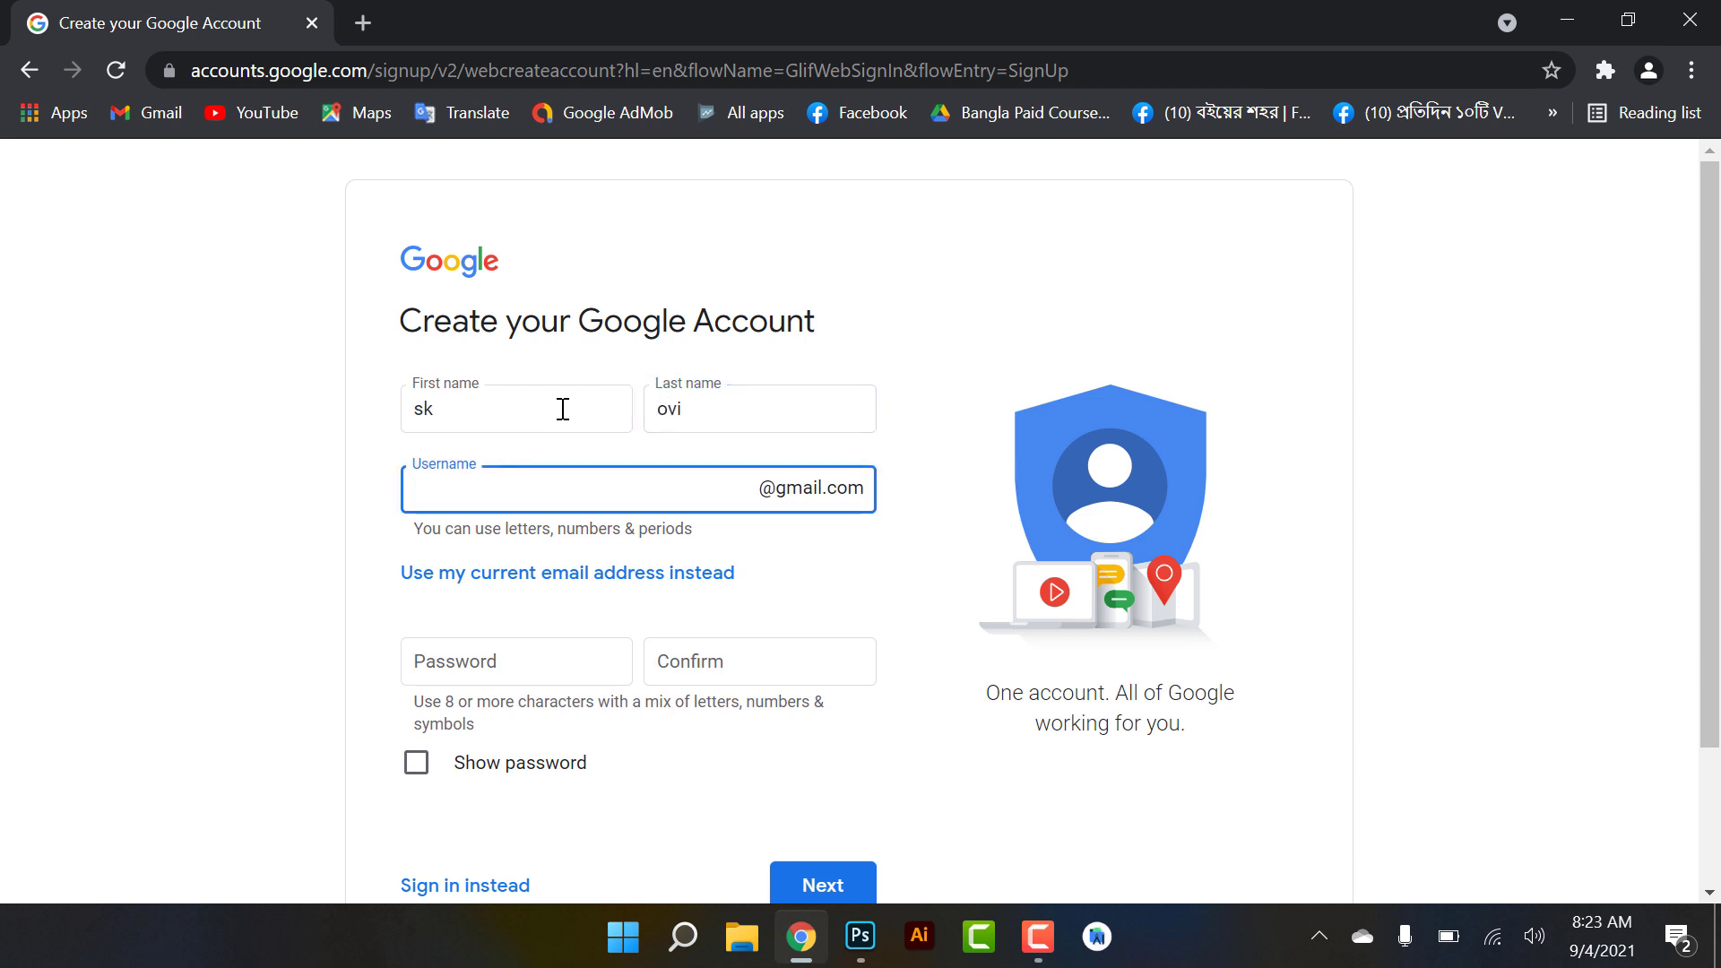
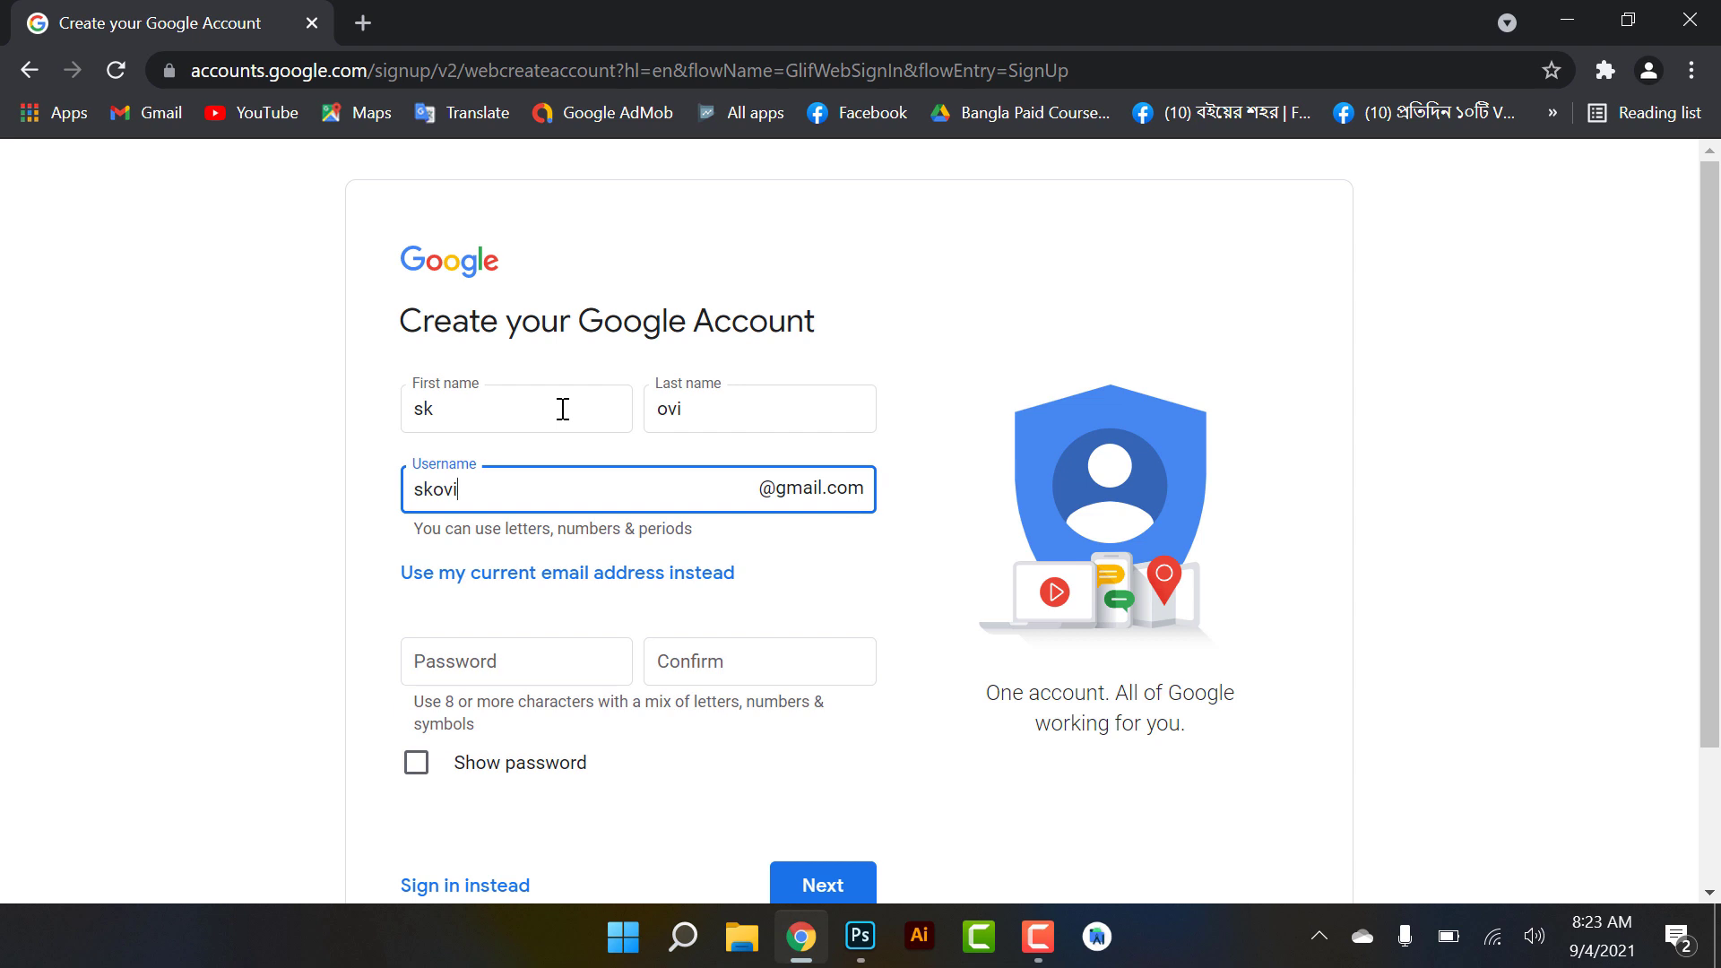
click(518, 661)
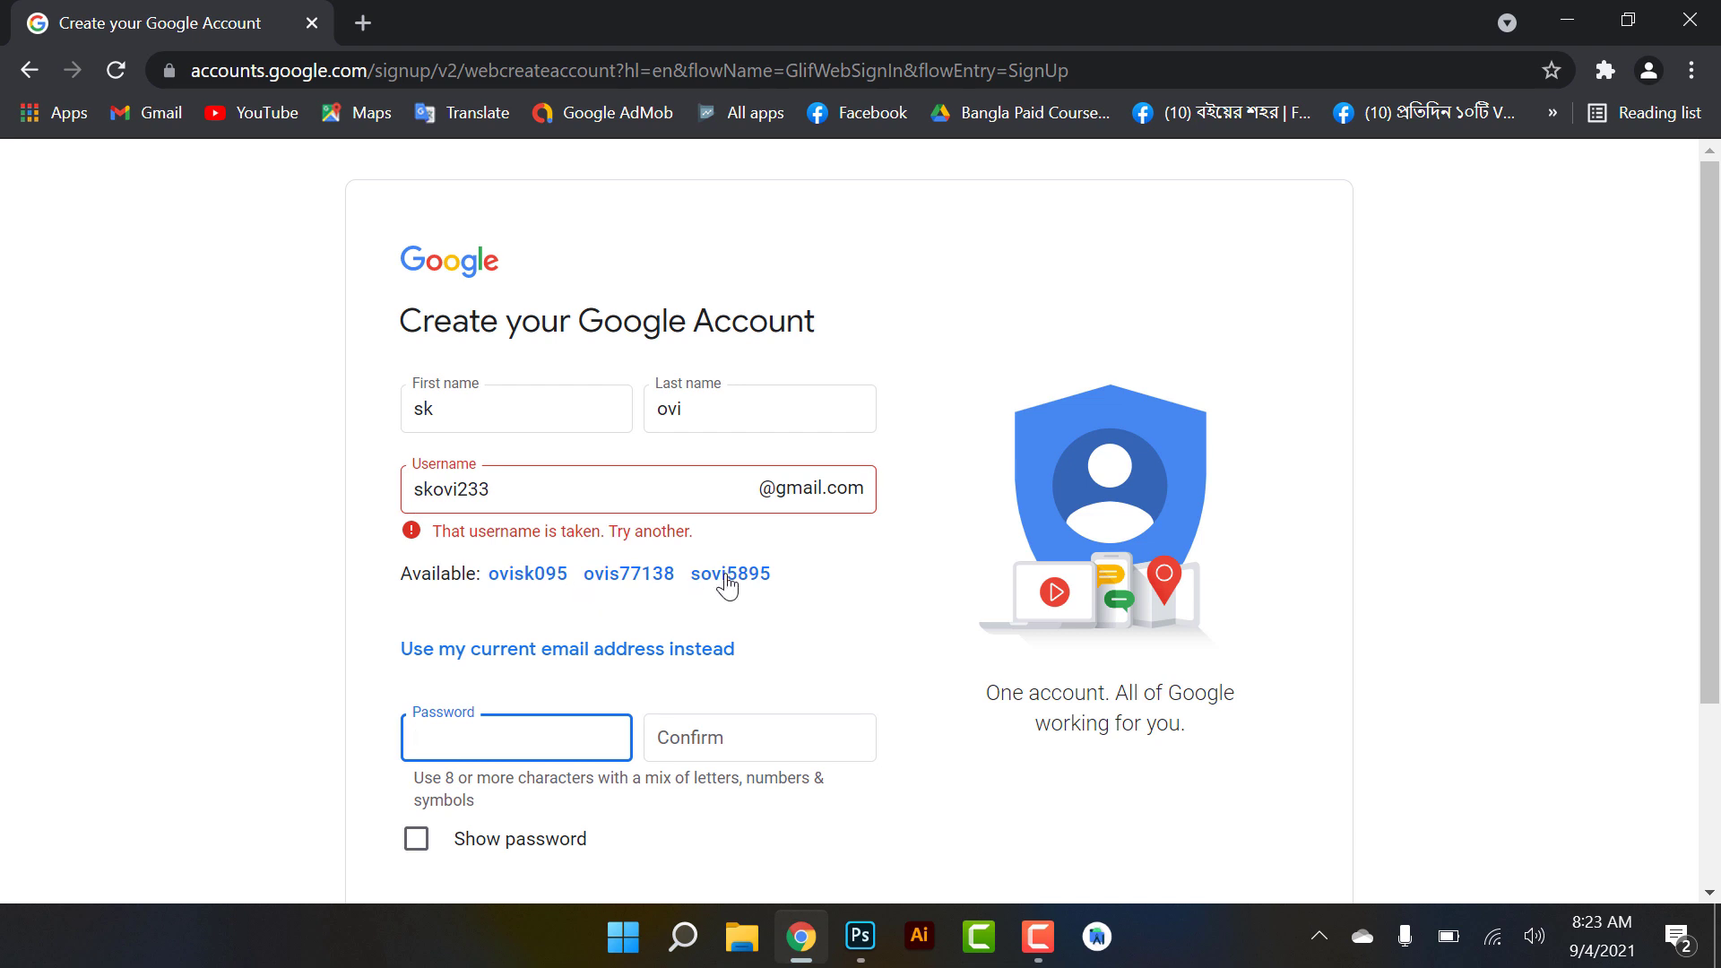
Change the taken username's trailing digits, then pick an available suggested username
click(491, 493)
drag(491, 493, 463, 504)
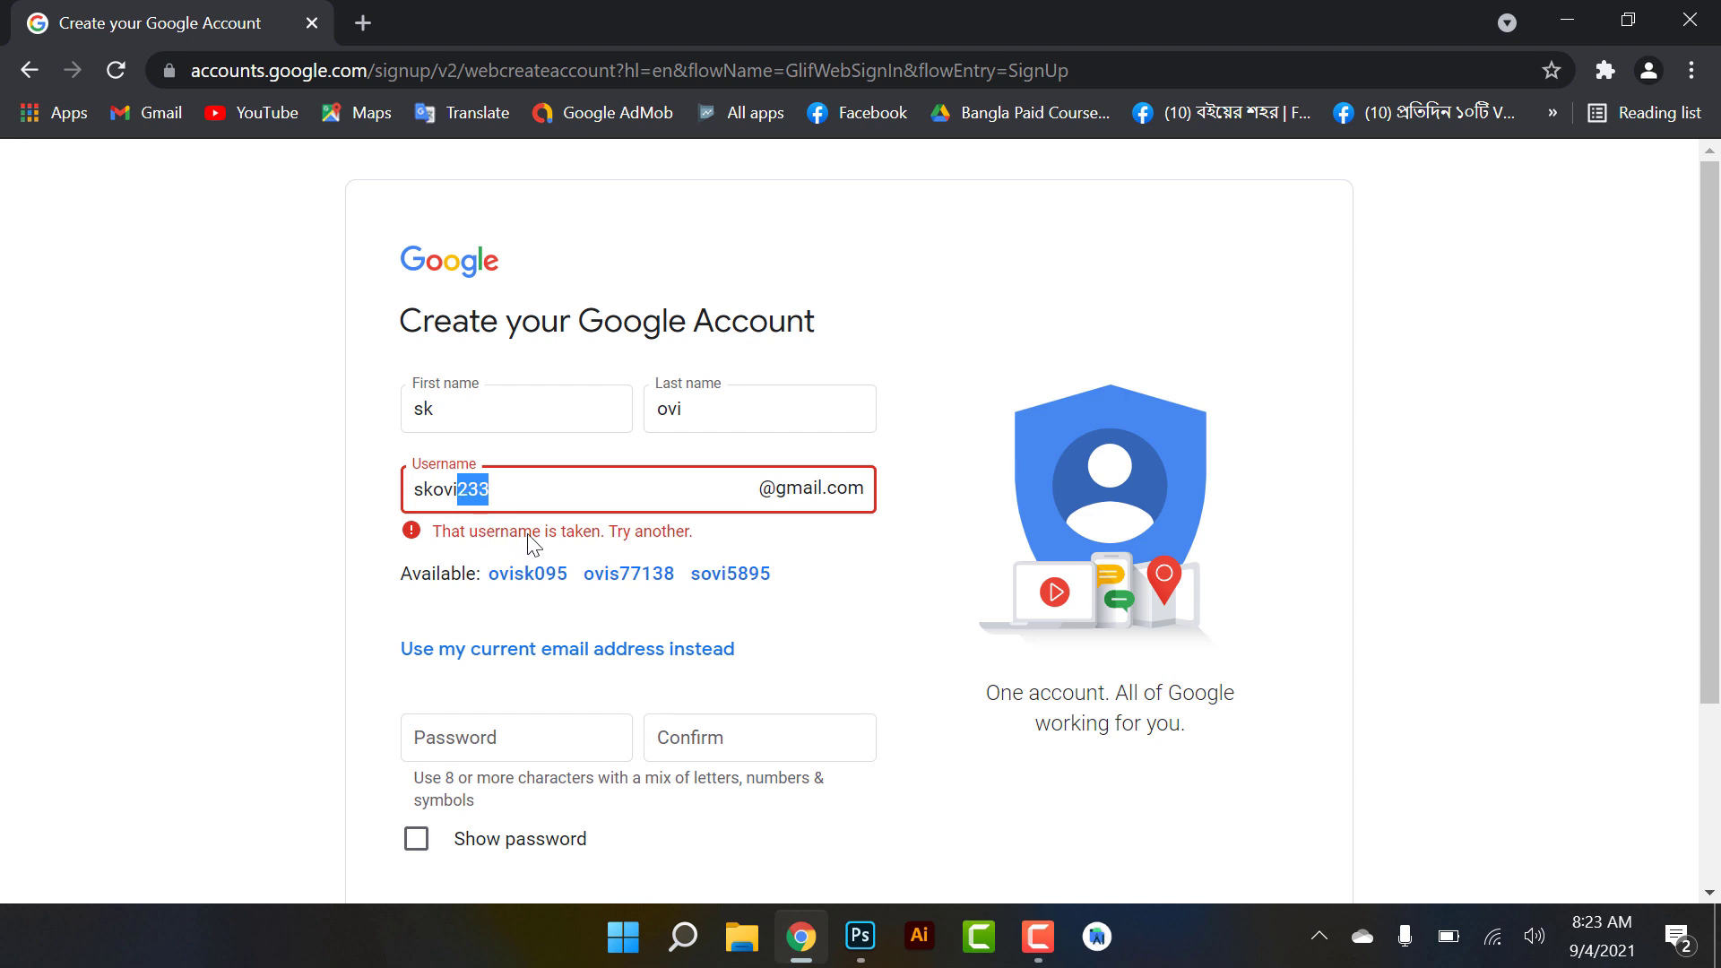
text(0)
key(BackSpace)
text(10)
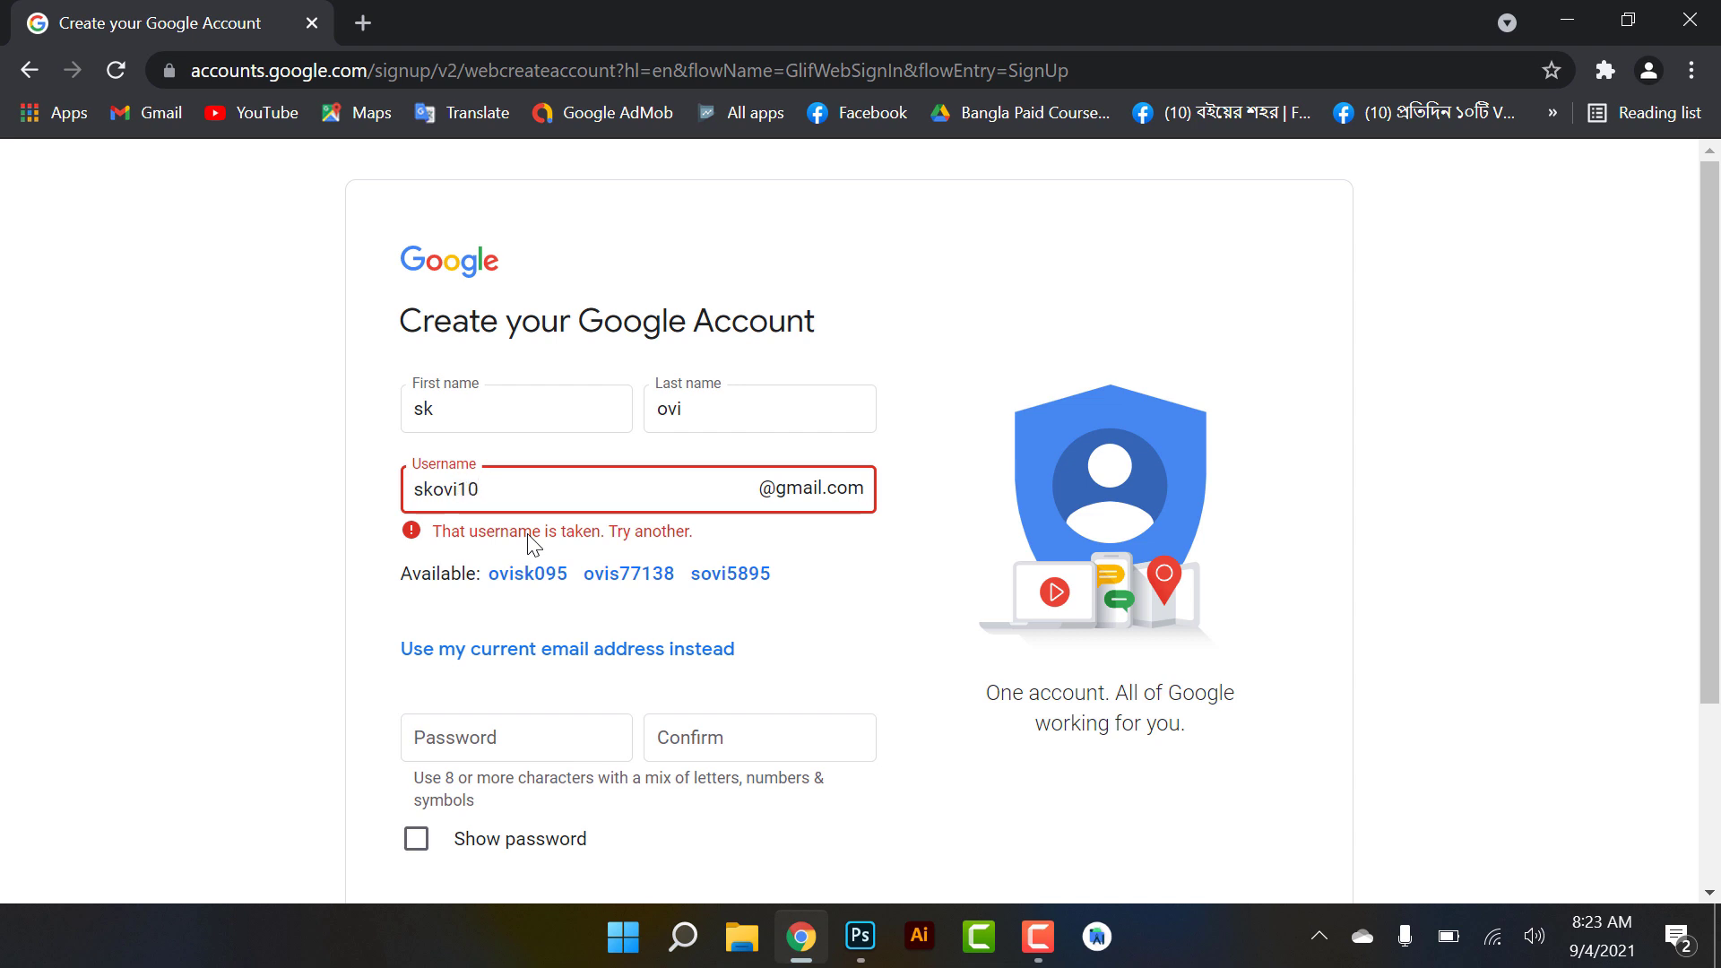
text(0)
click(551, 742)
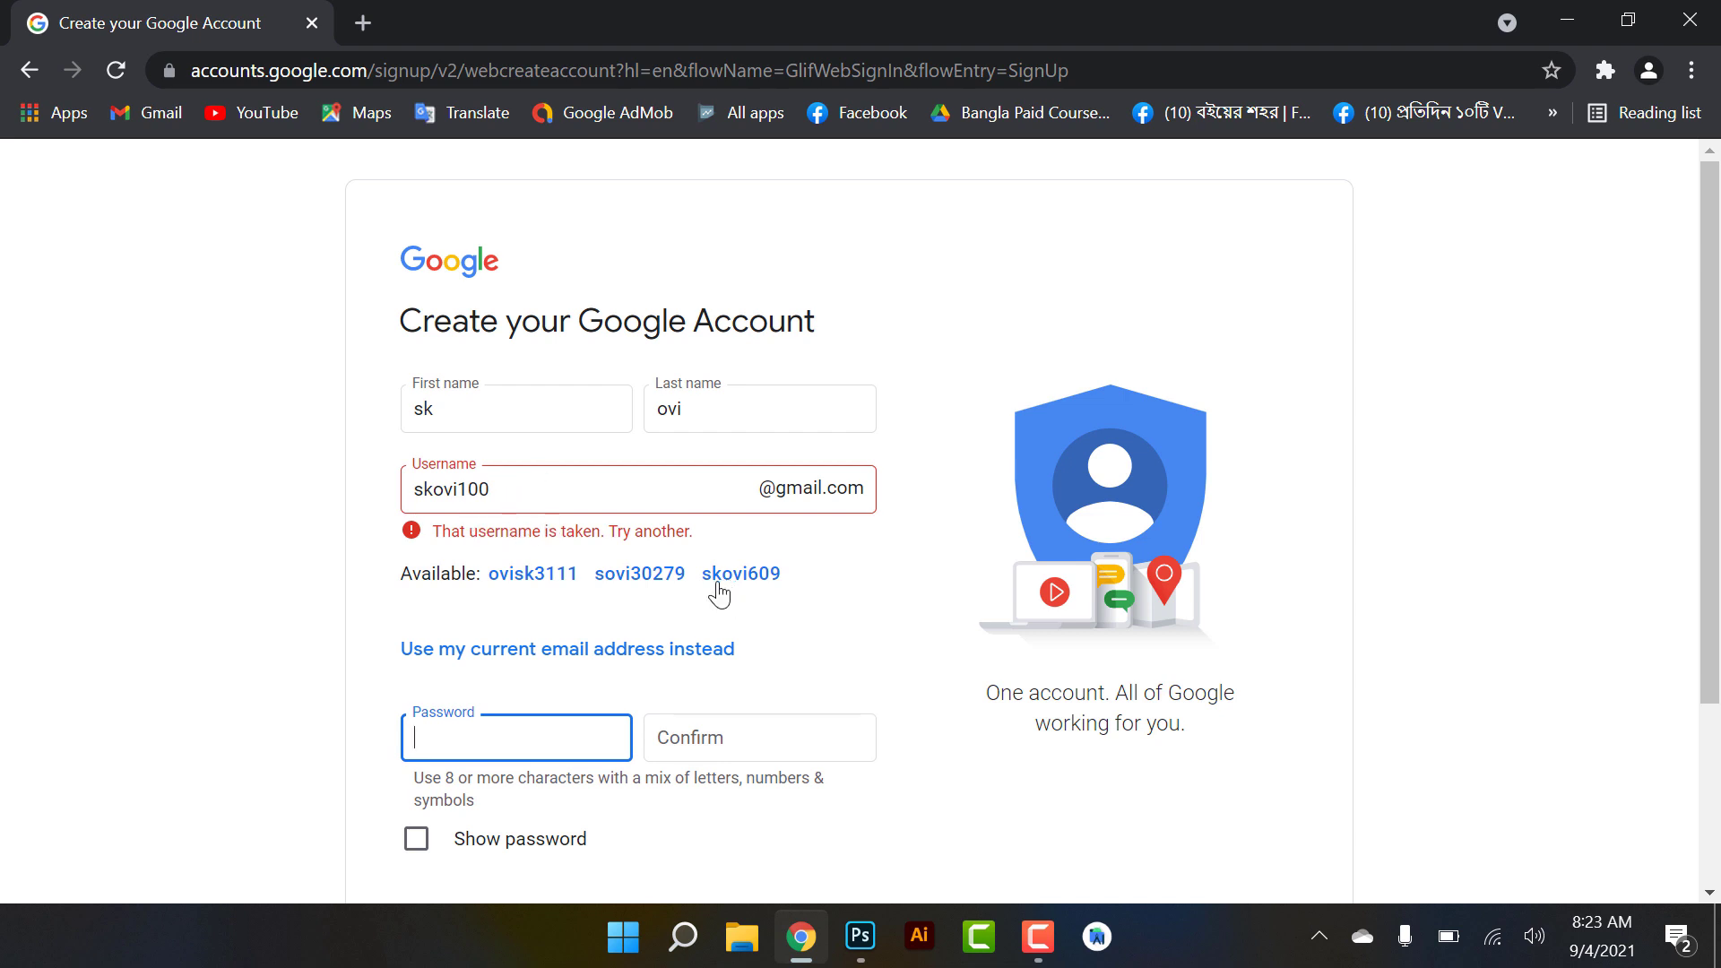
click(758, 579)
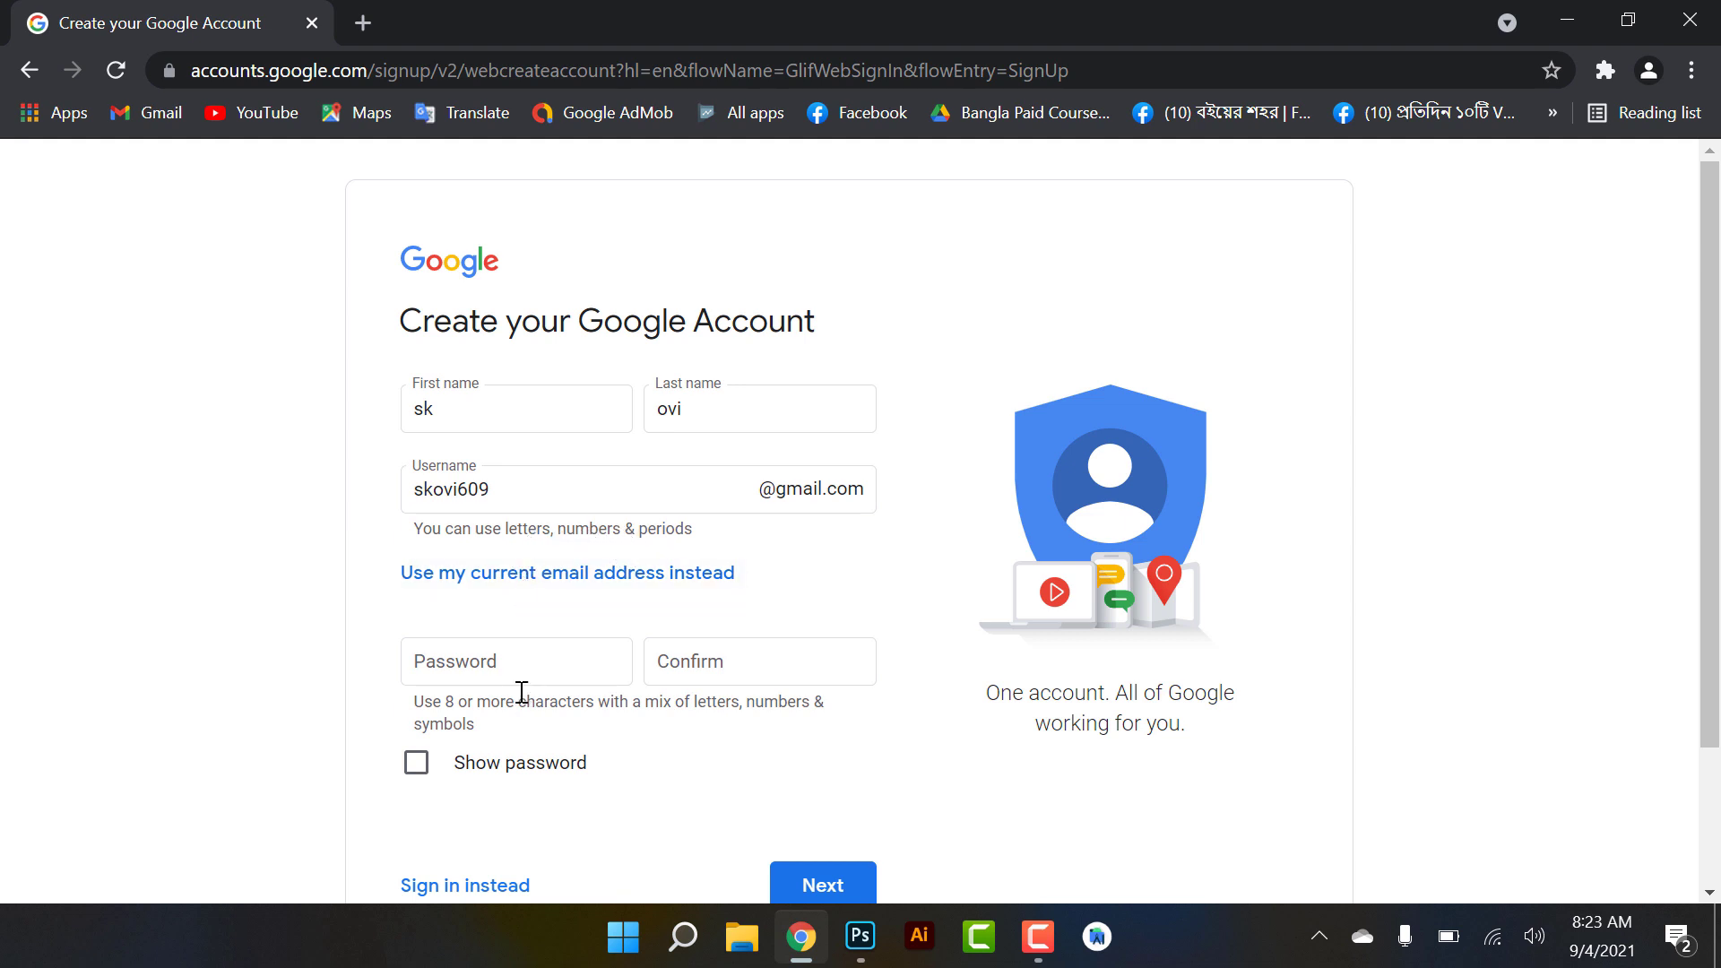
Enter the account password in both password fields and continue with Next
click(544, 659)
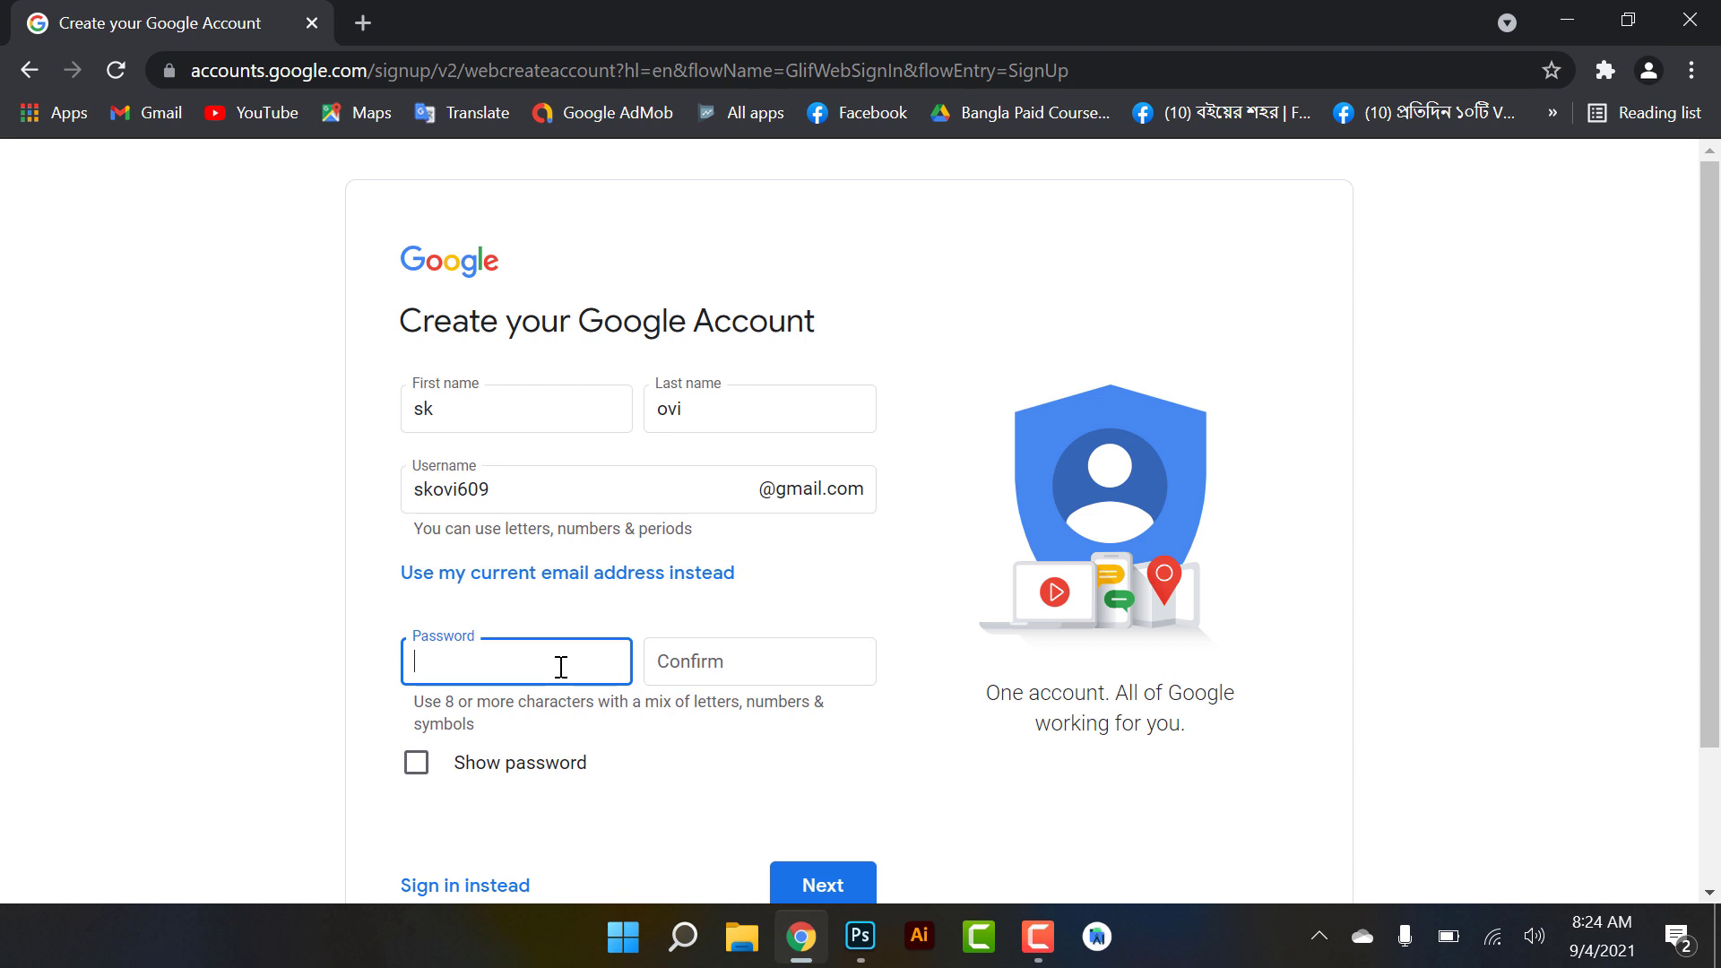
drag(557, 668, 284, 688)
click(764, 672)
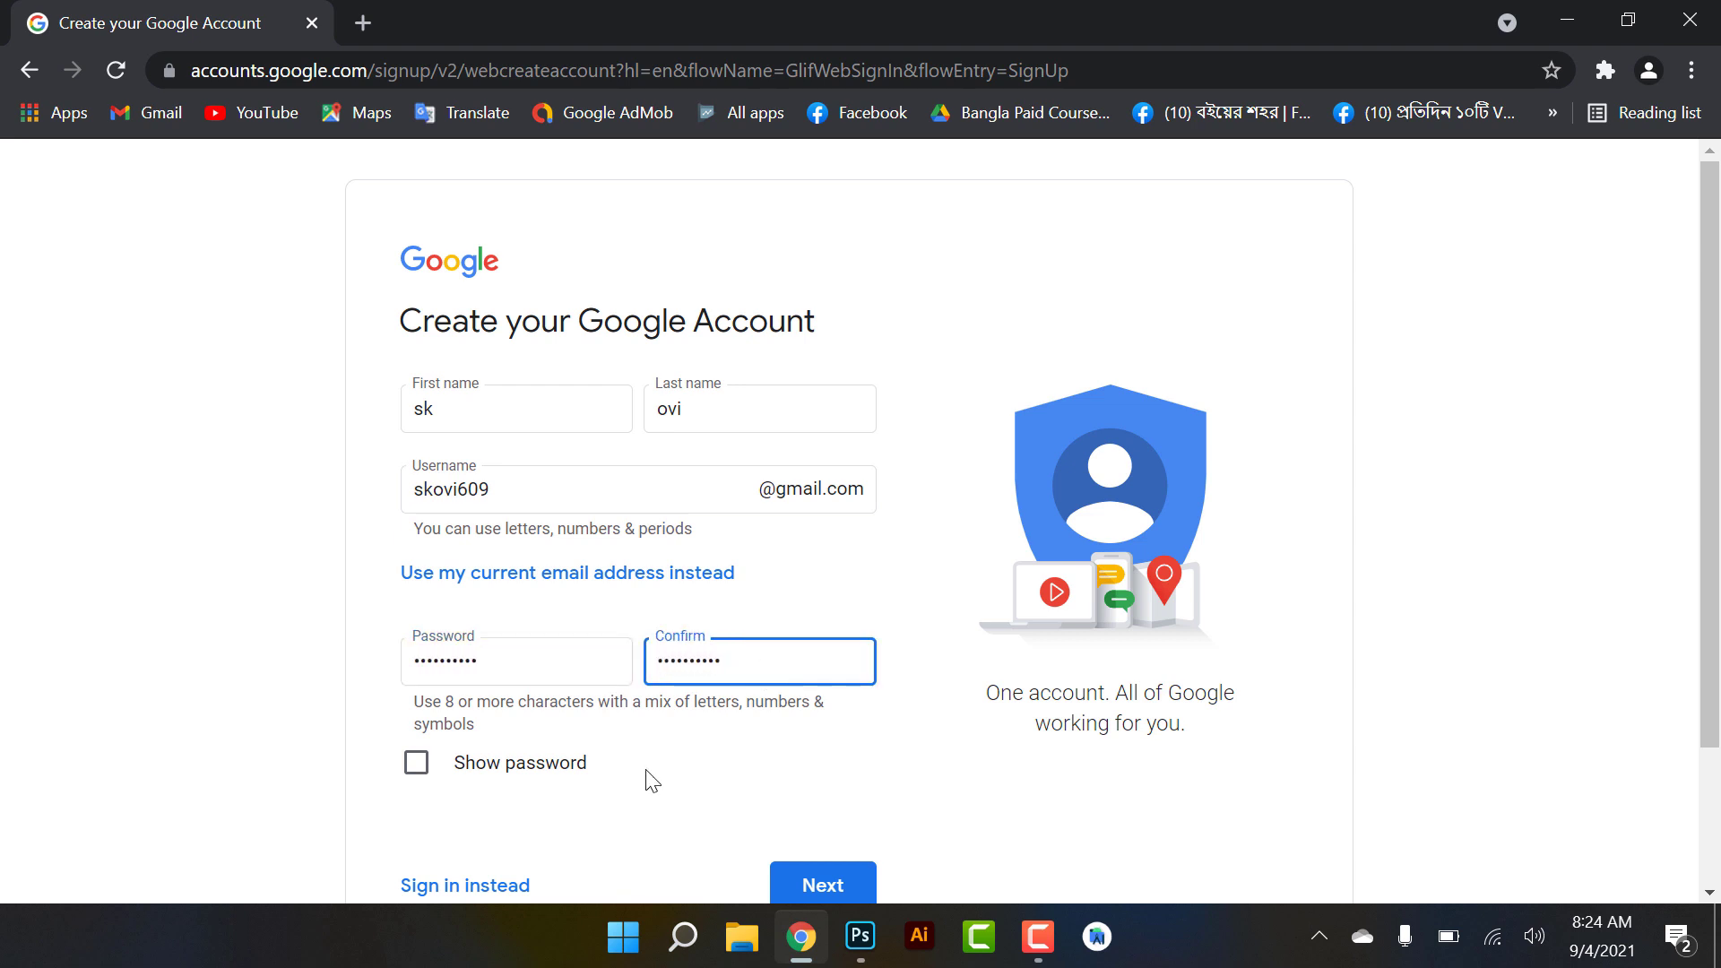
scroll(653, 780, down, 2)
scroll(648, 782, up, 1)
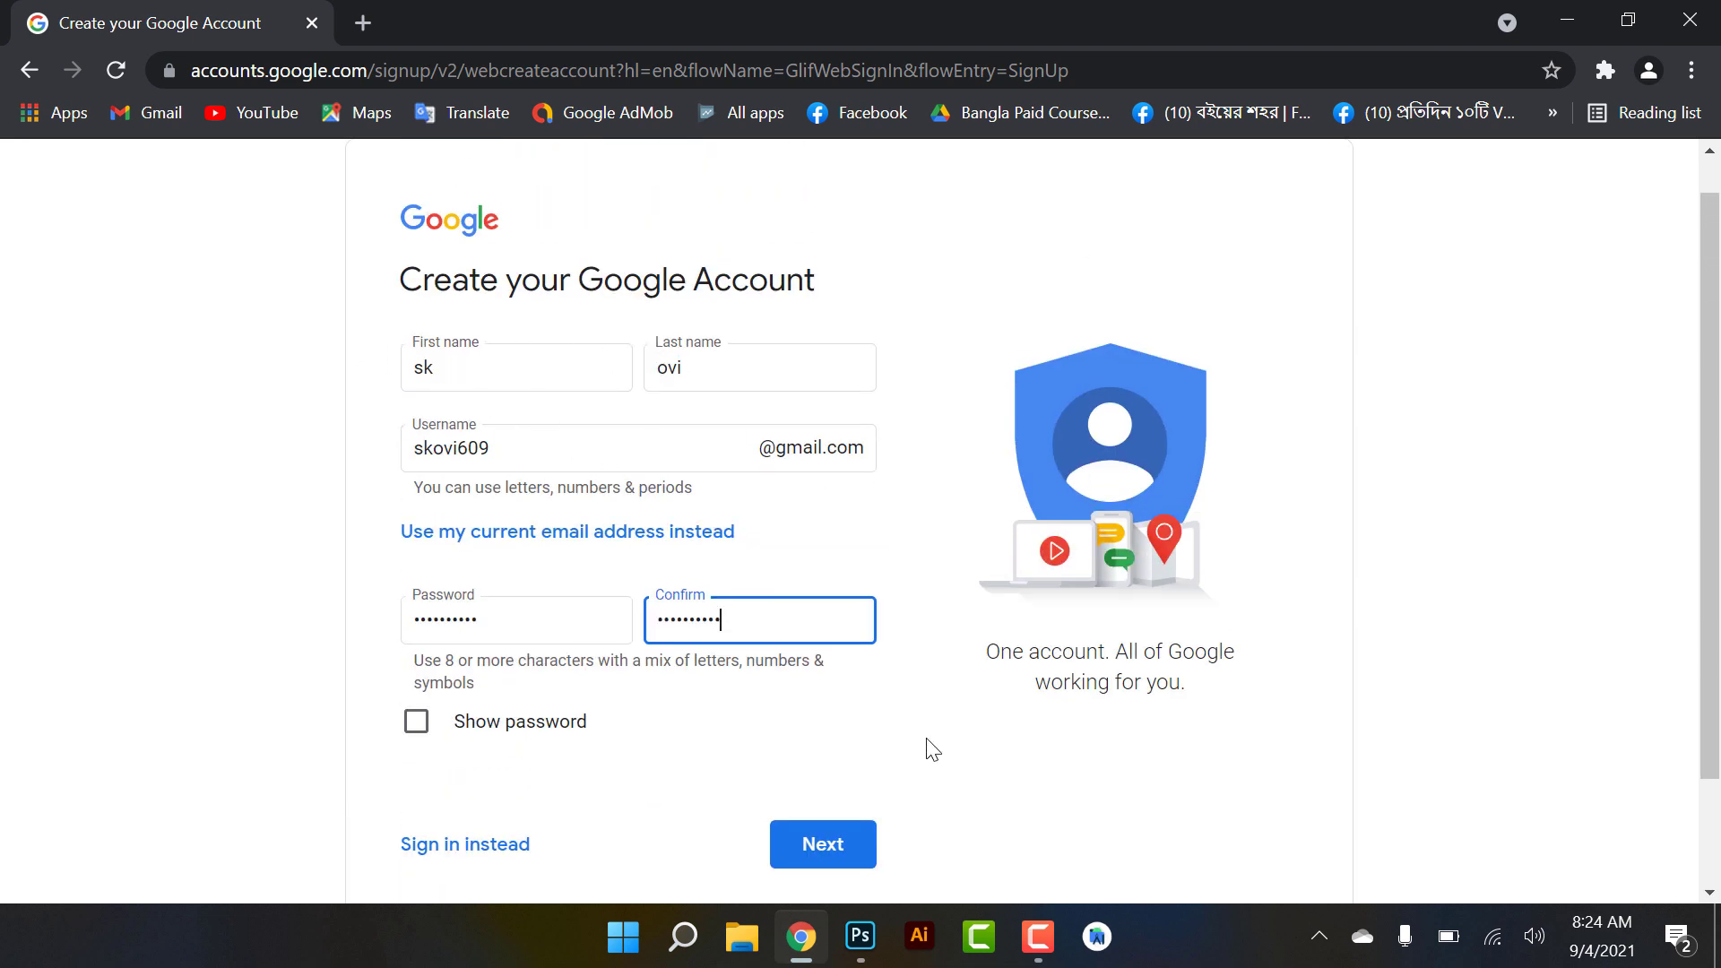
click(842, 856)
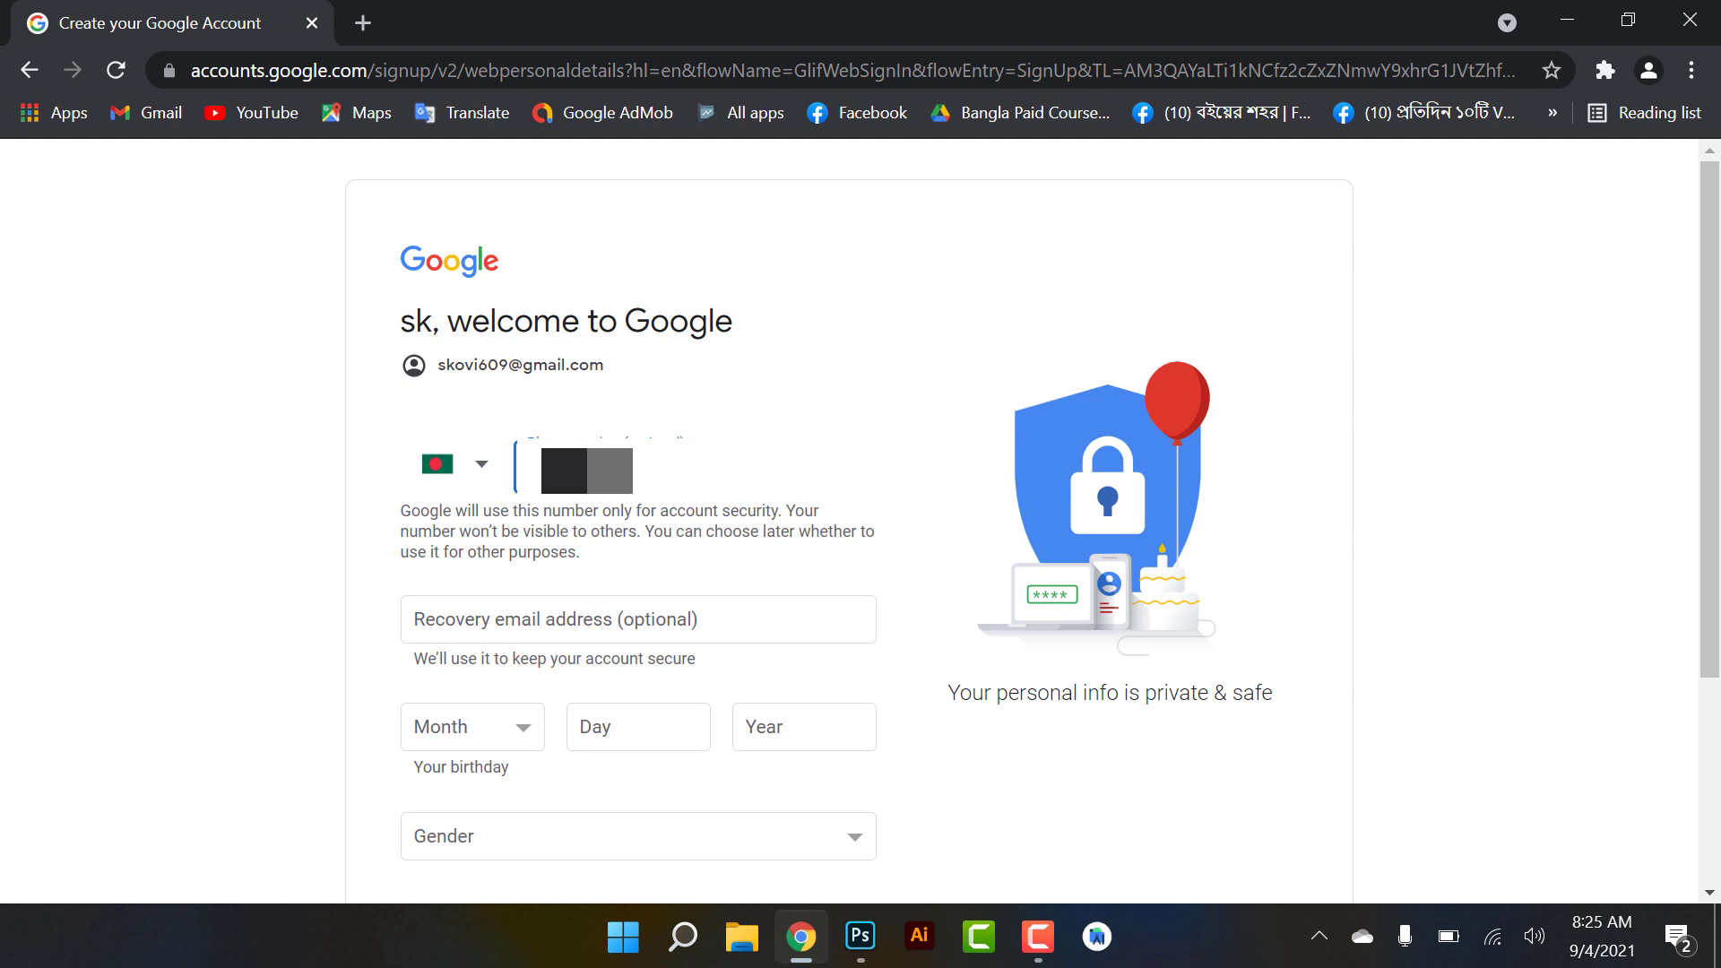
Fill in the birth month, day and year on the personal details page
click(594, 619)
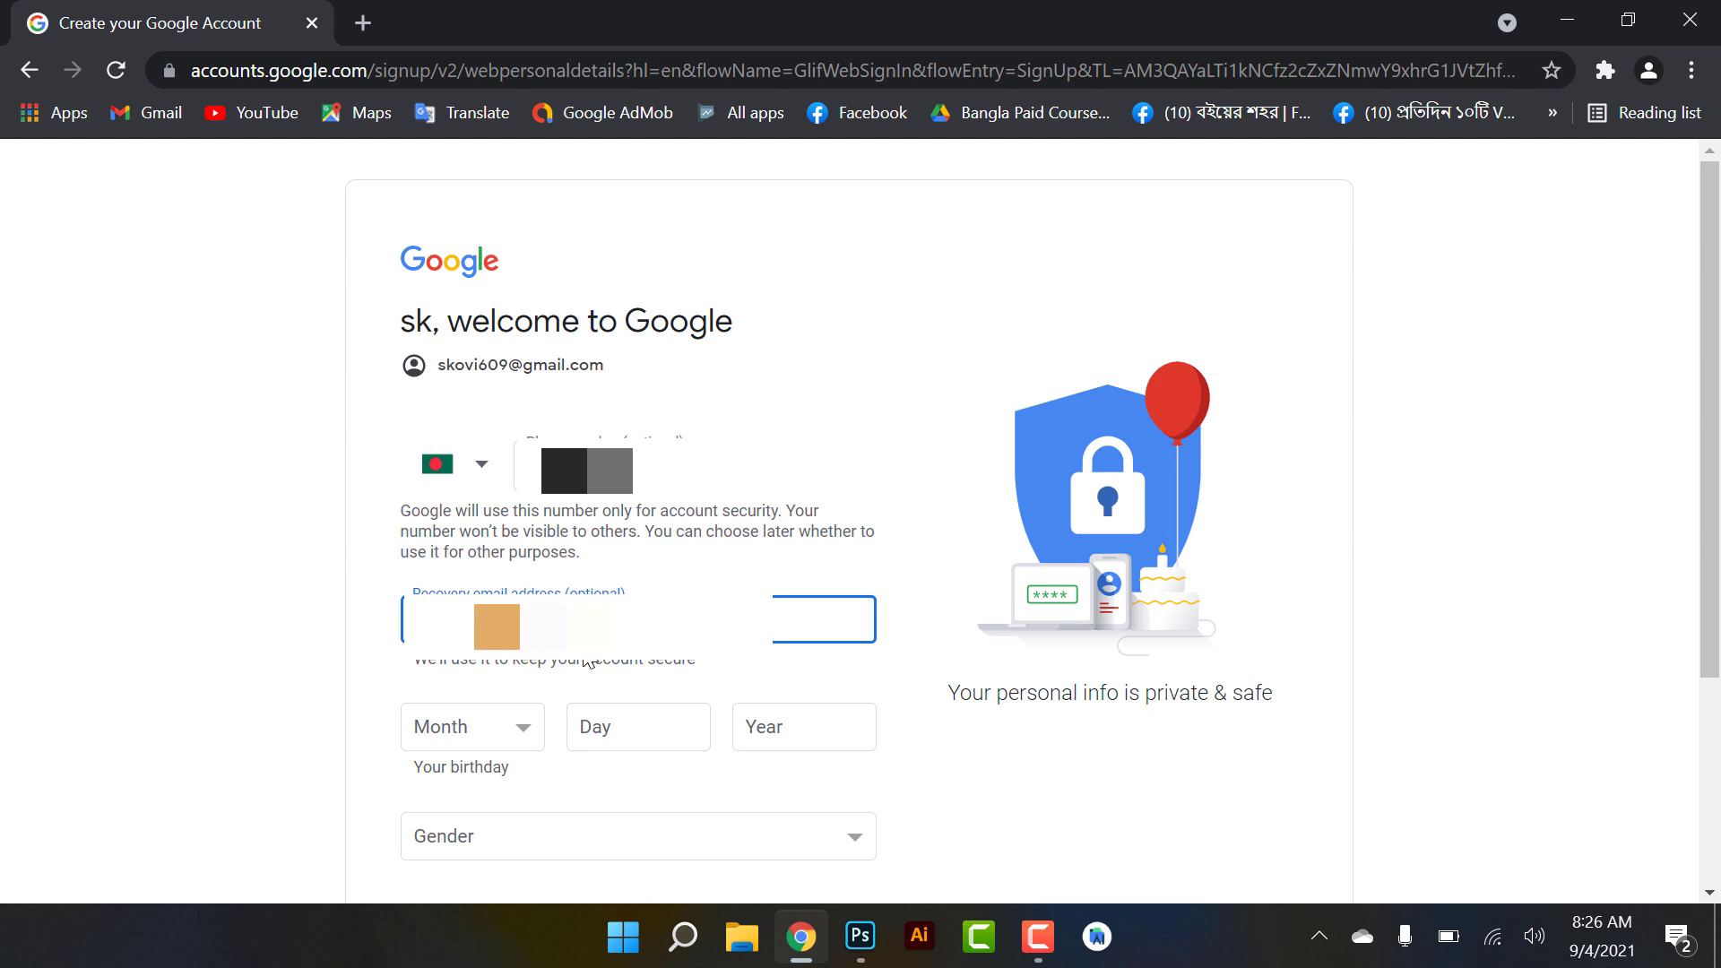
click(524, 735)
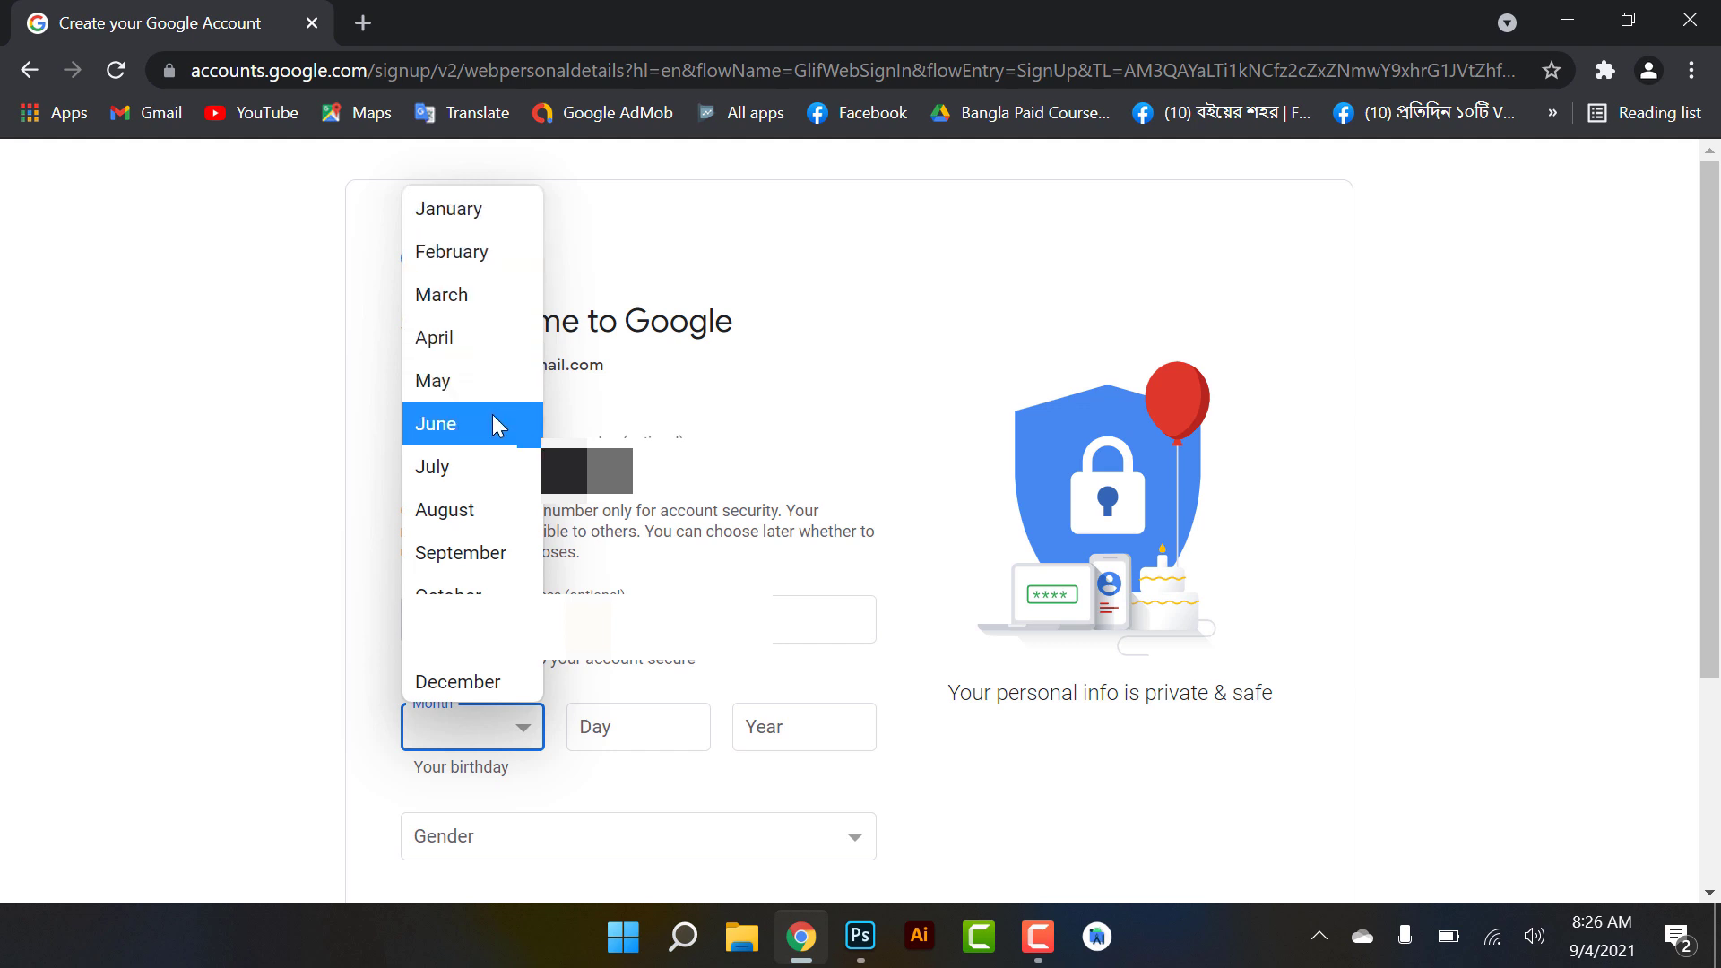
click(485, 215)
click(590, 723)
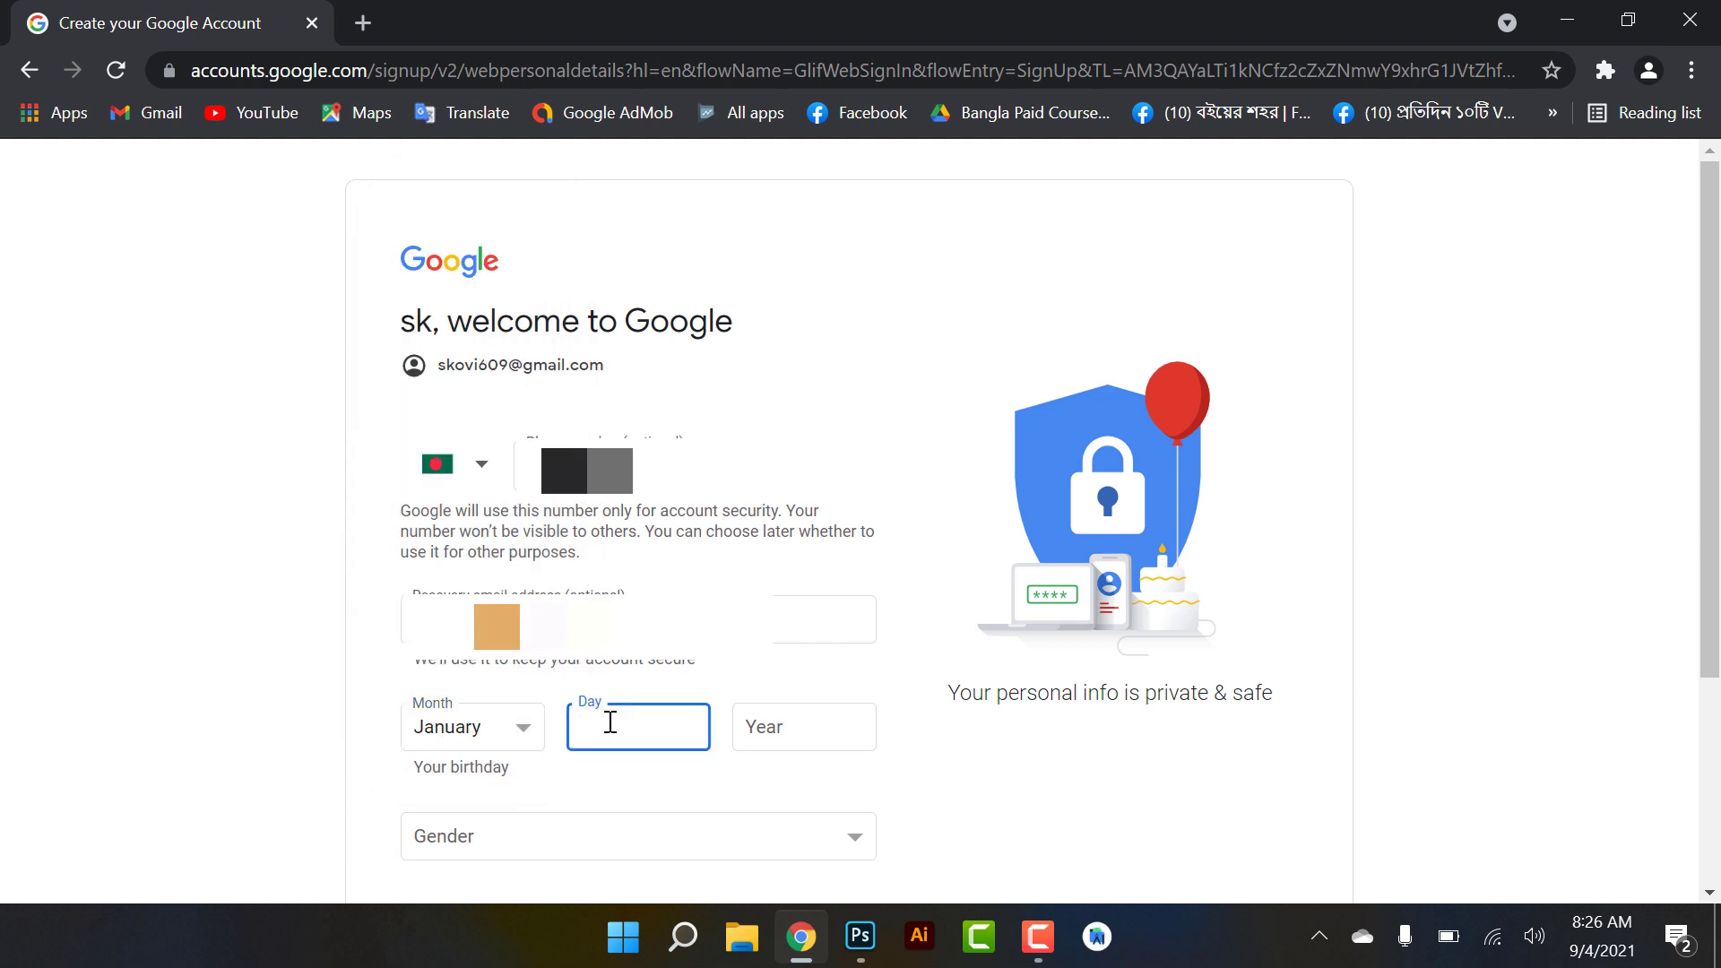
text(10)
click(789, 728)
text(1)
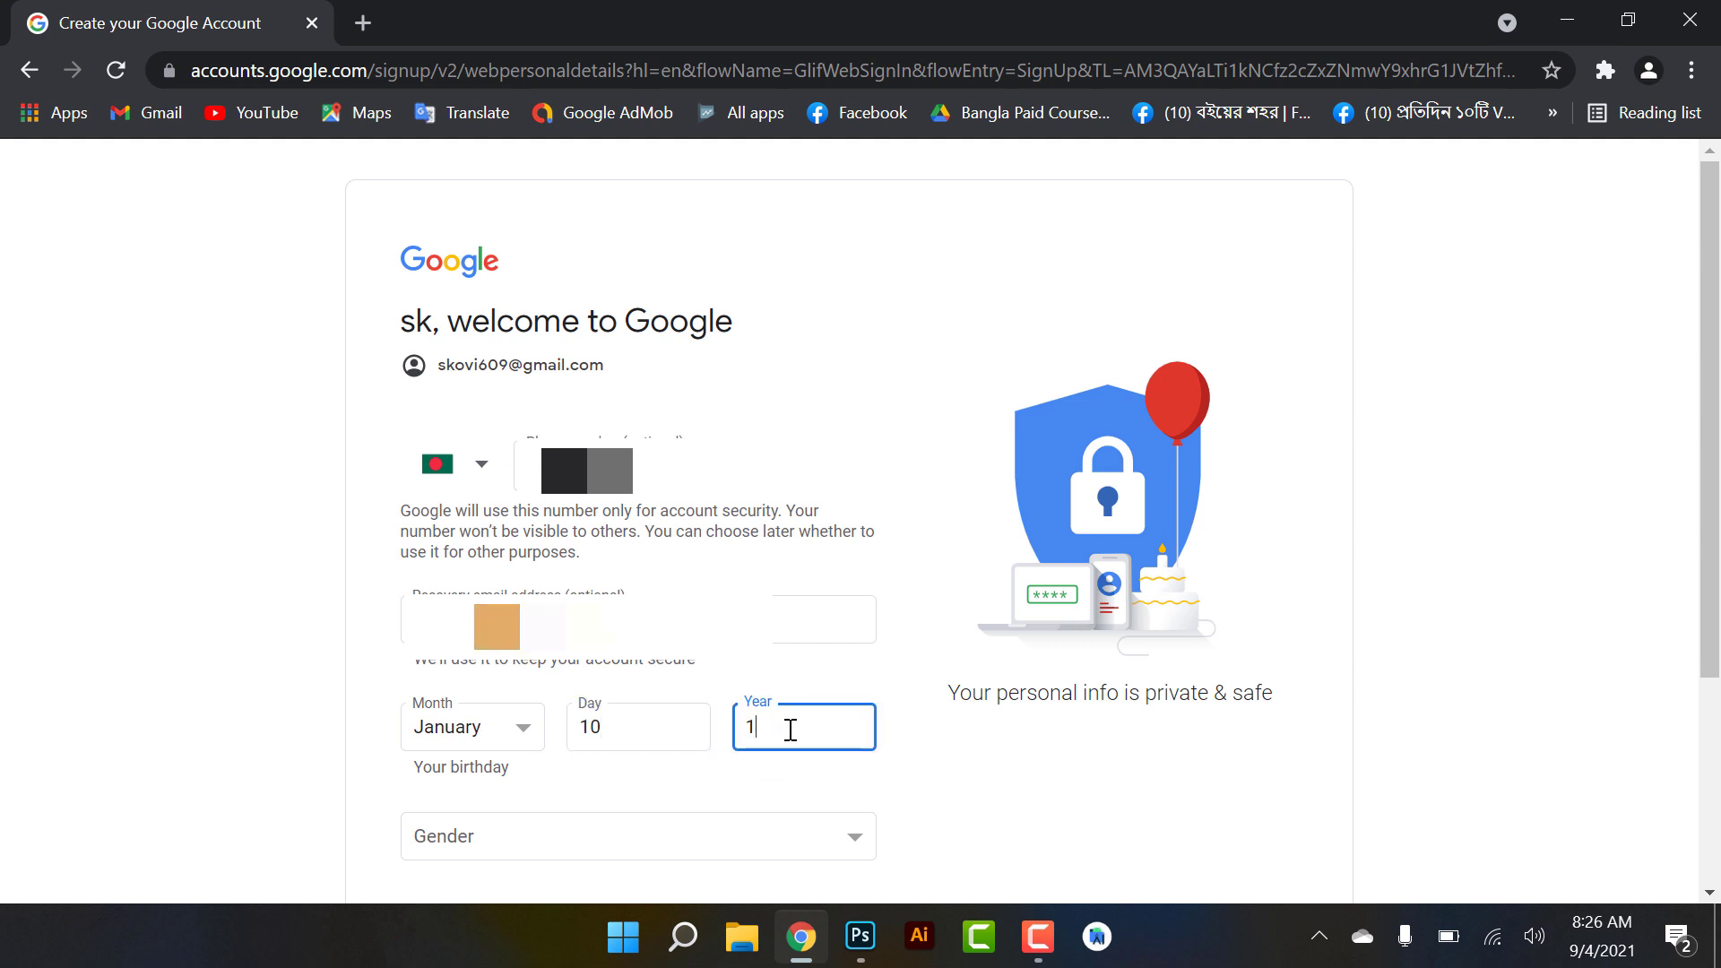
text(99)
text(9)
Set the gender to Male and submit the personal details
scroll(832, 731, down, 3)
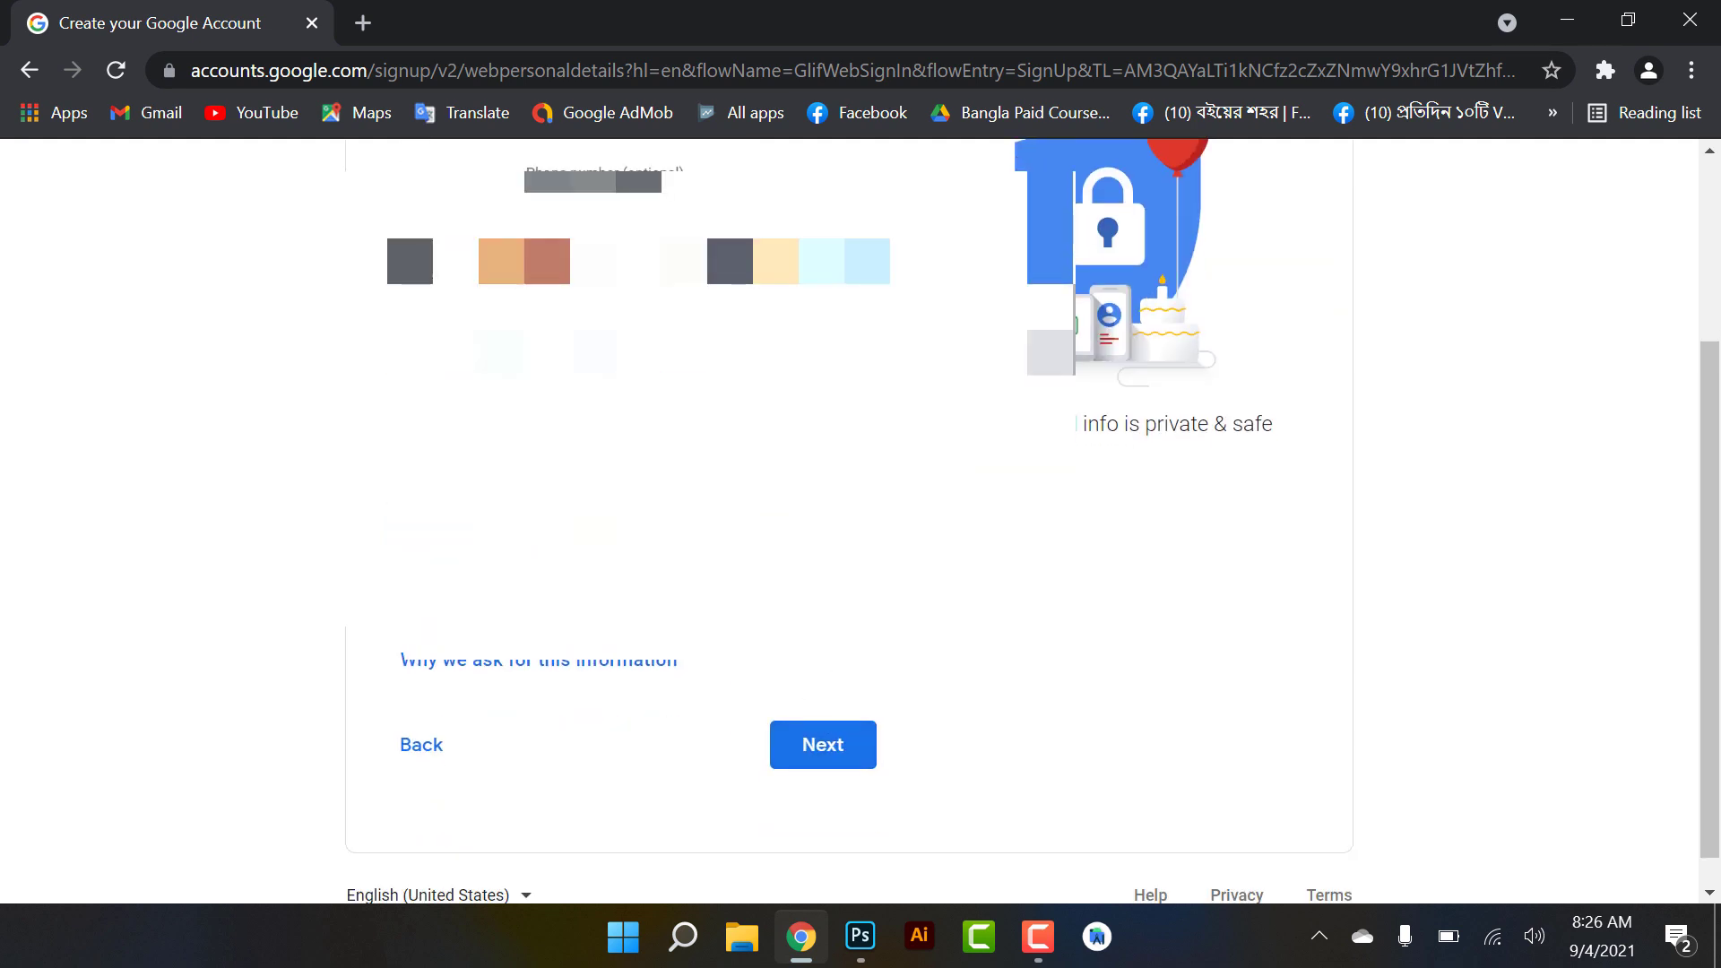
click(707, 581)
click(707, 663)
scroll(761, 665, up, 2)
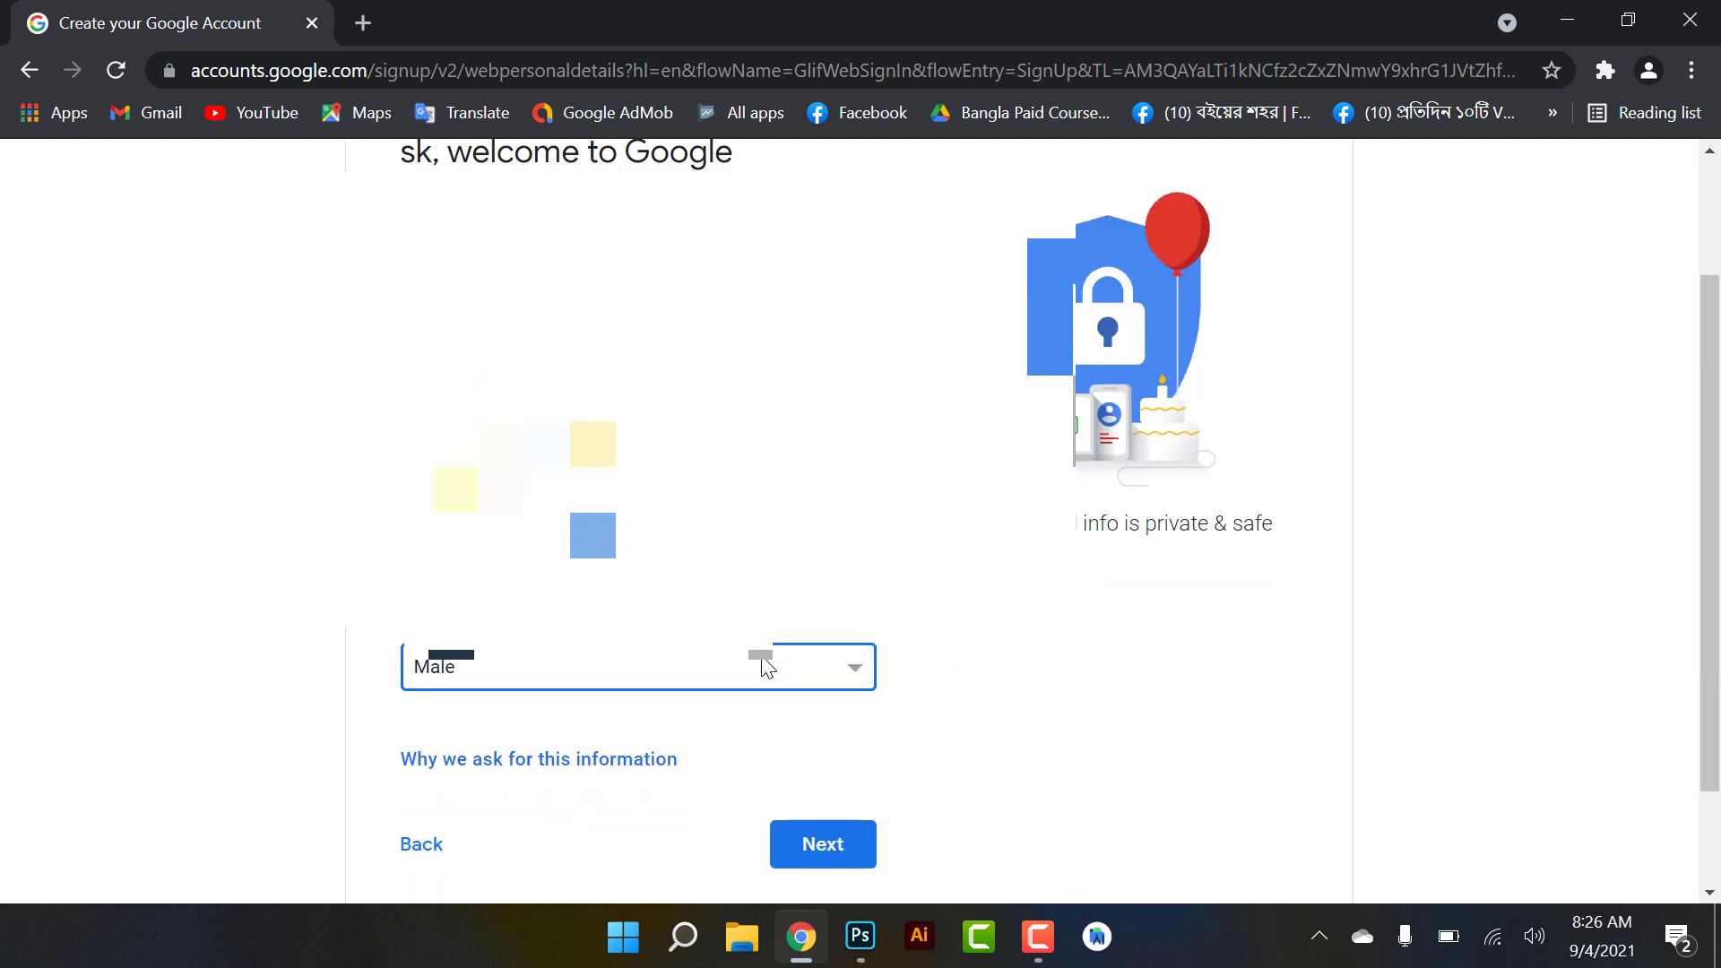
click(800, 844)
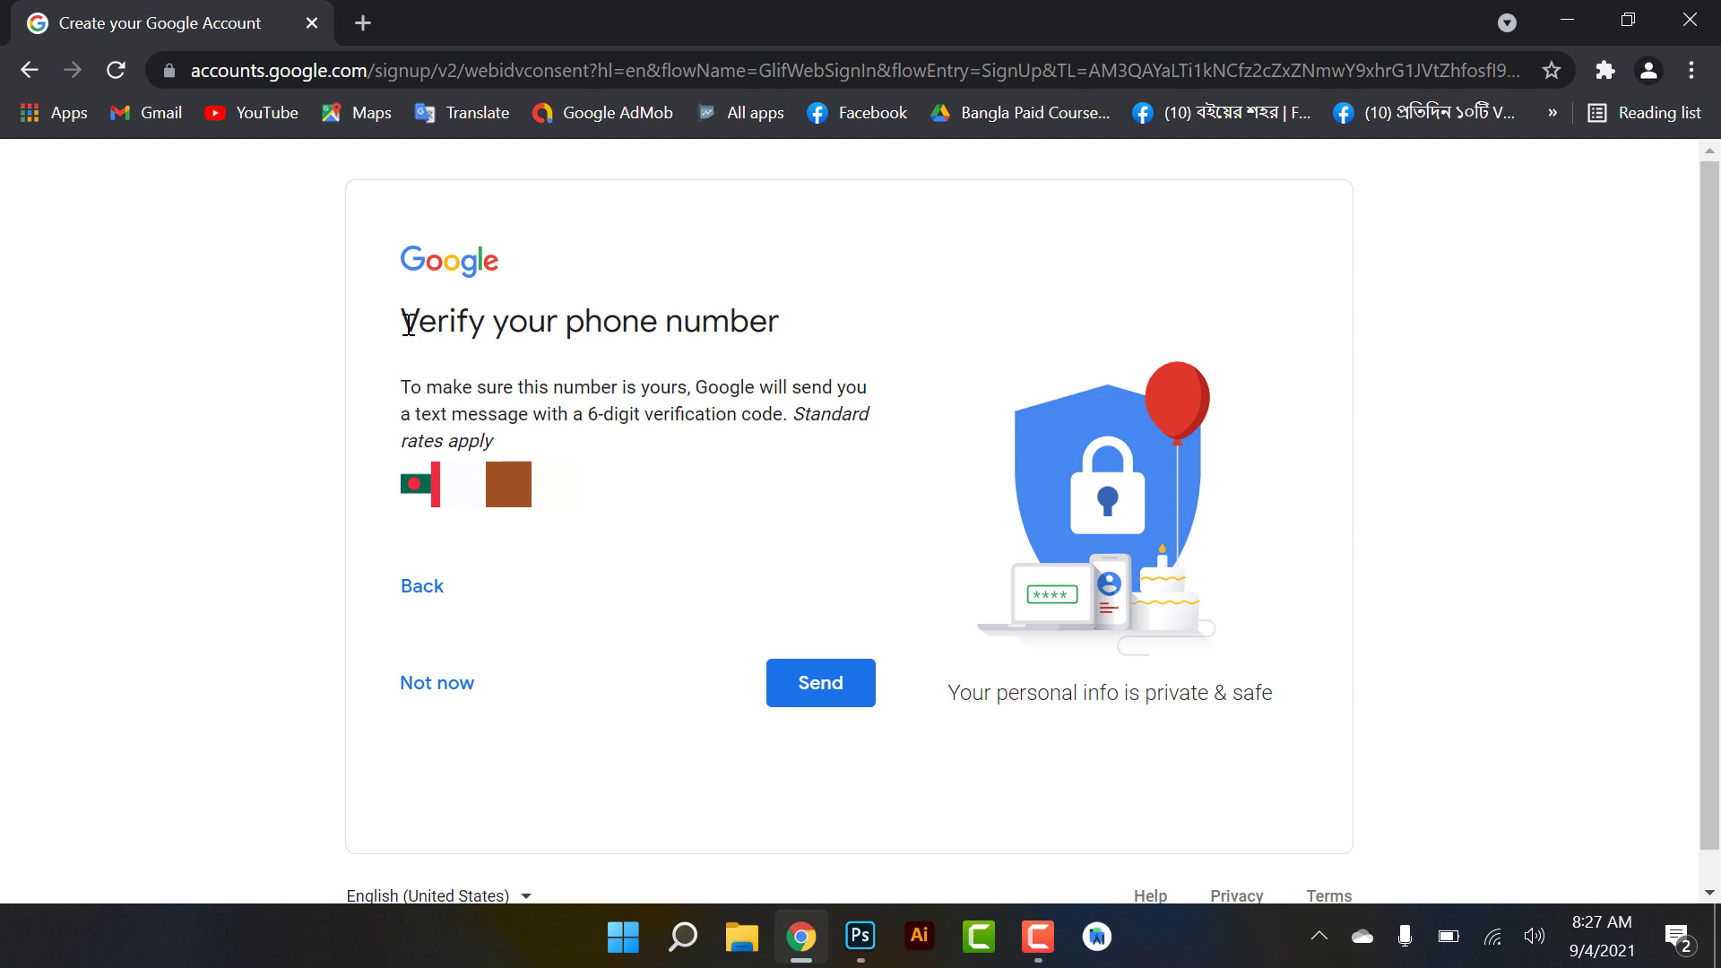
Send the SMS verification code to the phone and submit it with Verify
drag(409, 323, 785, 328)
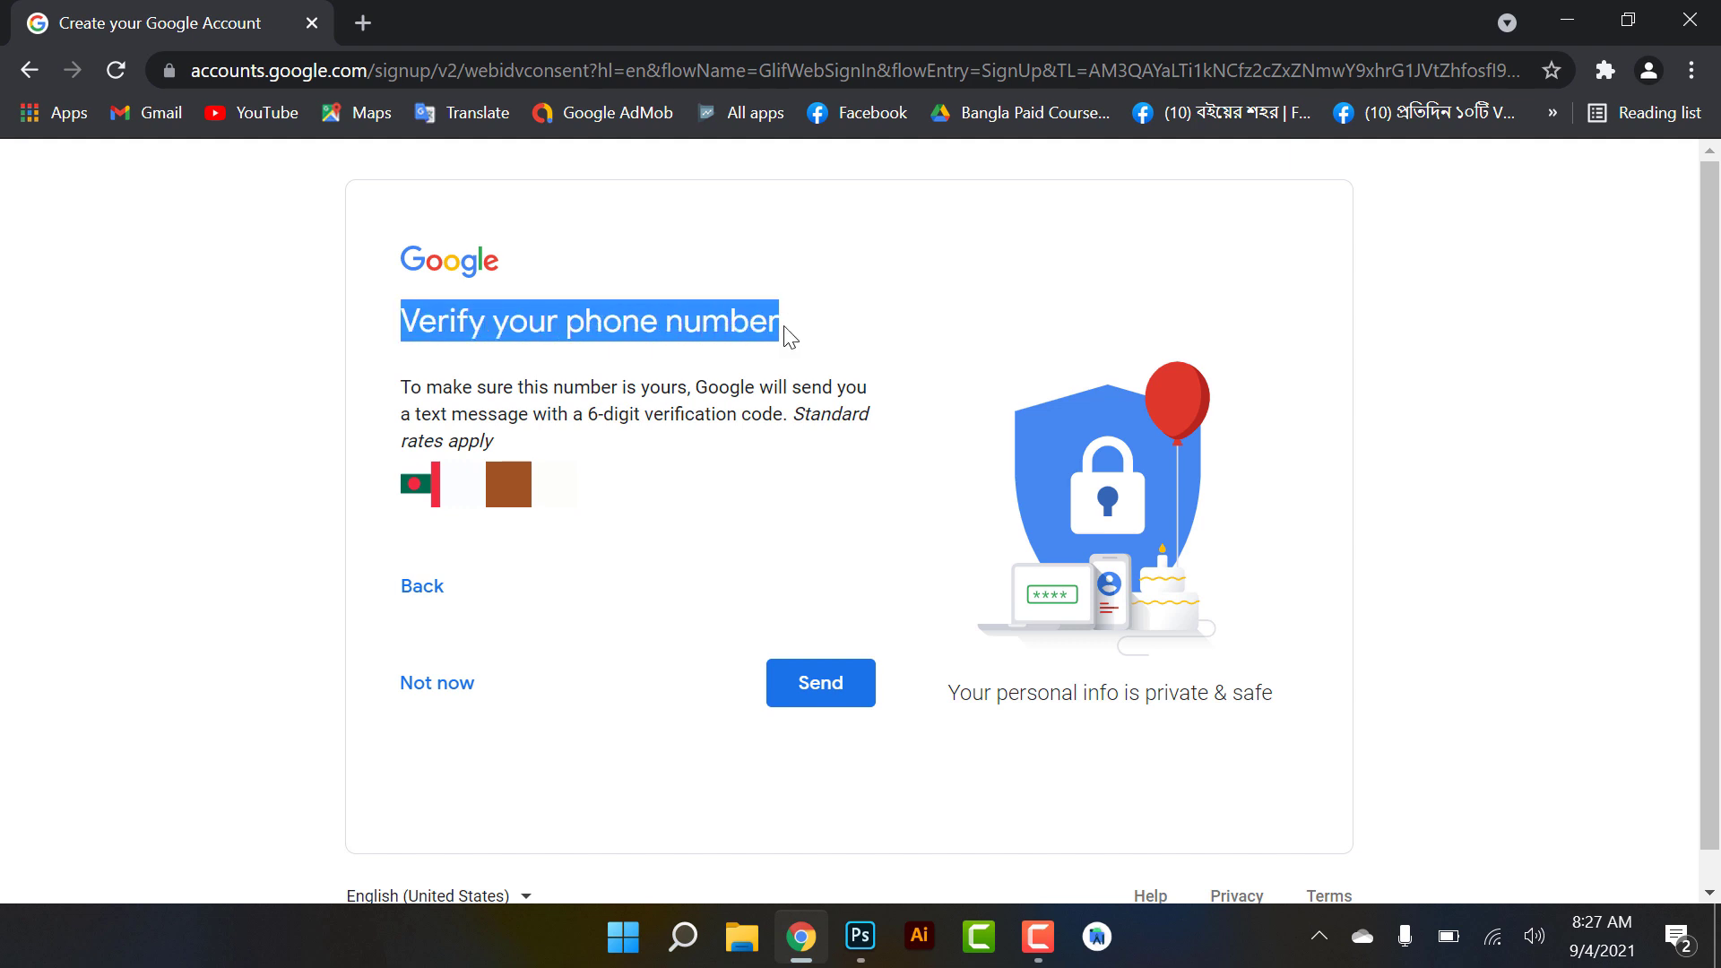
click(768, 380)
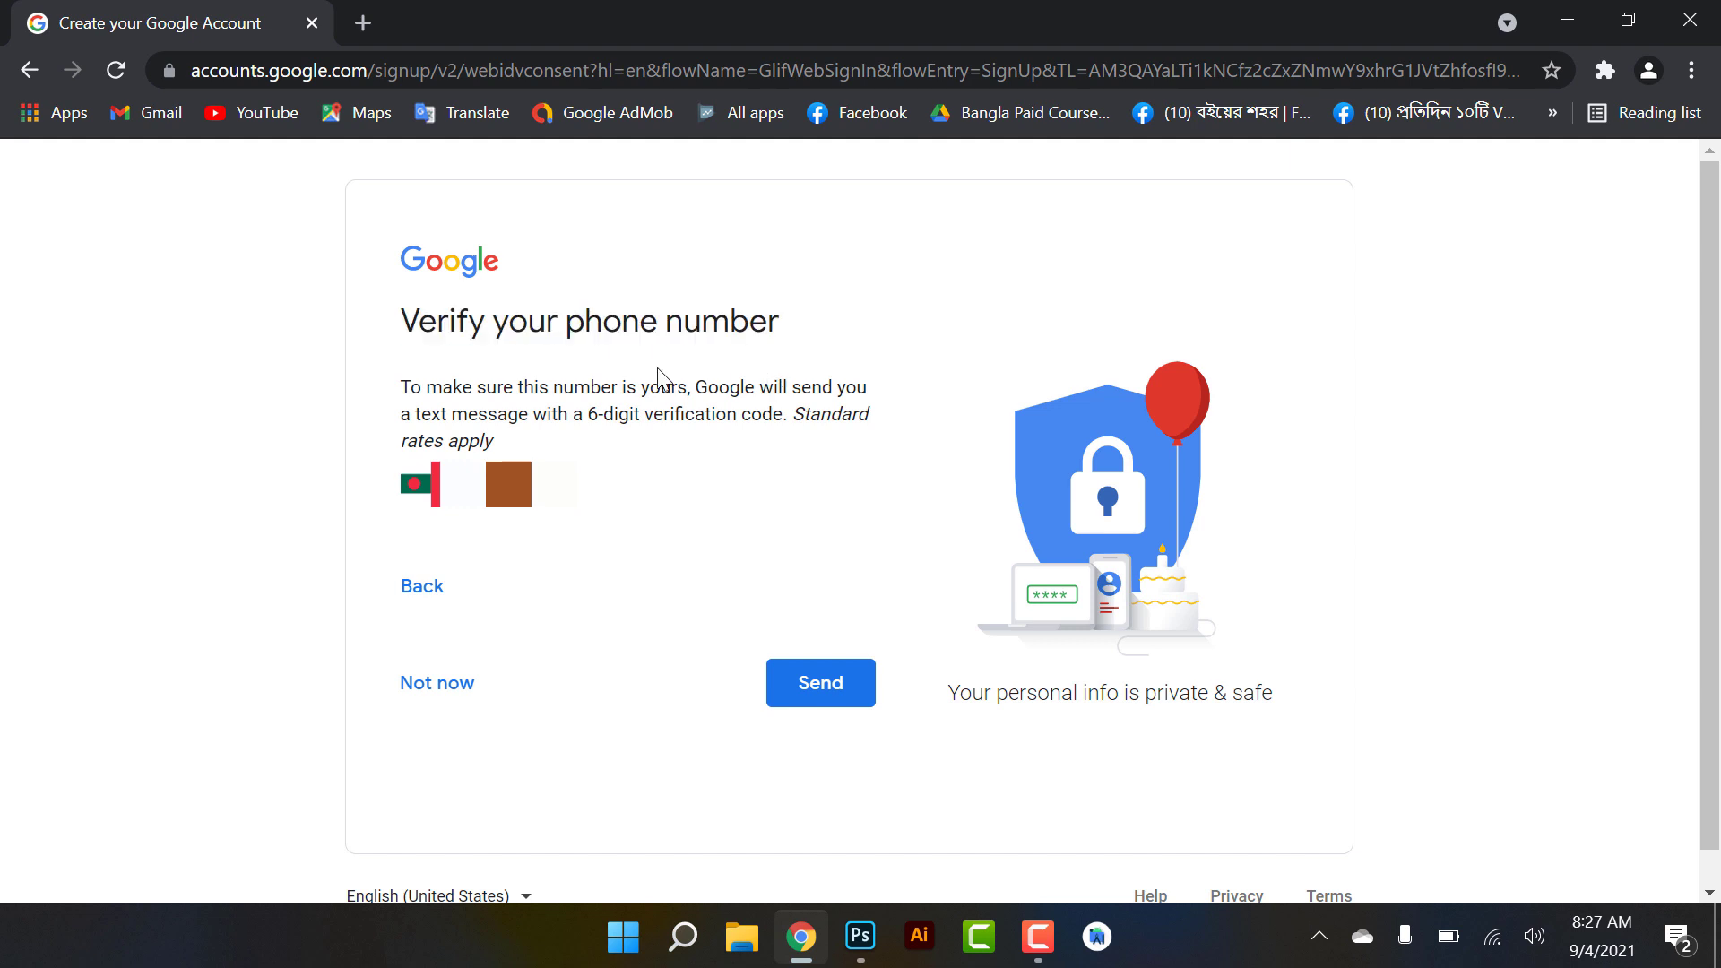
drag(405, 321, 711, 320)
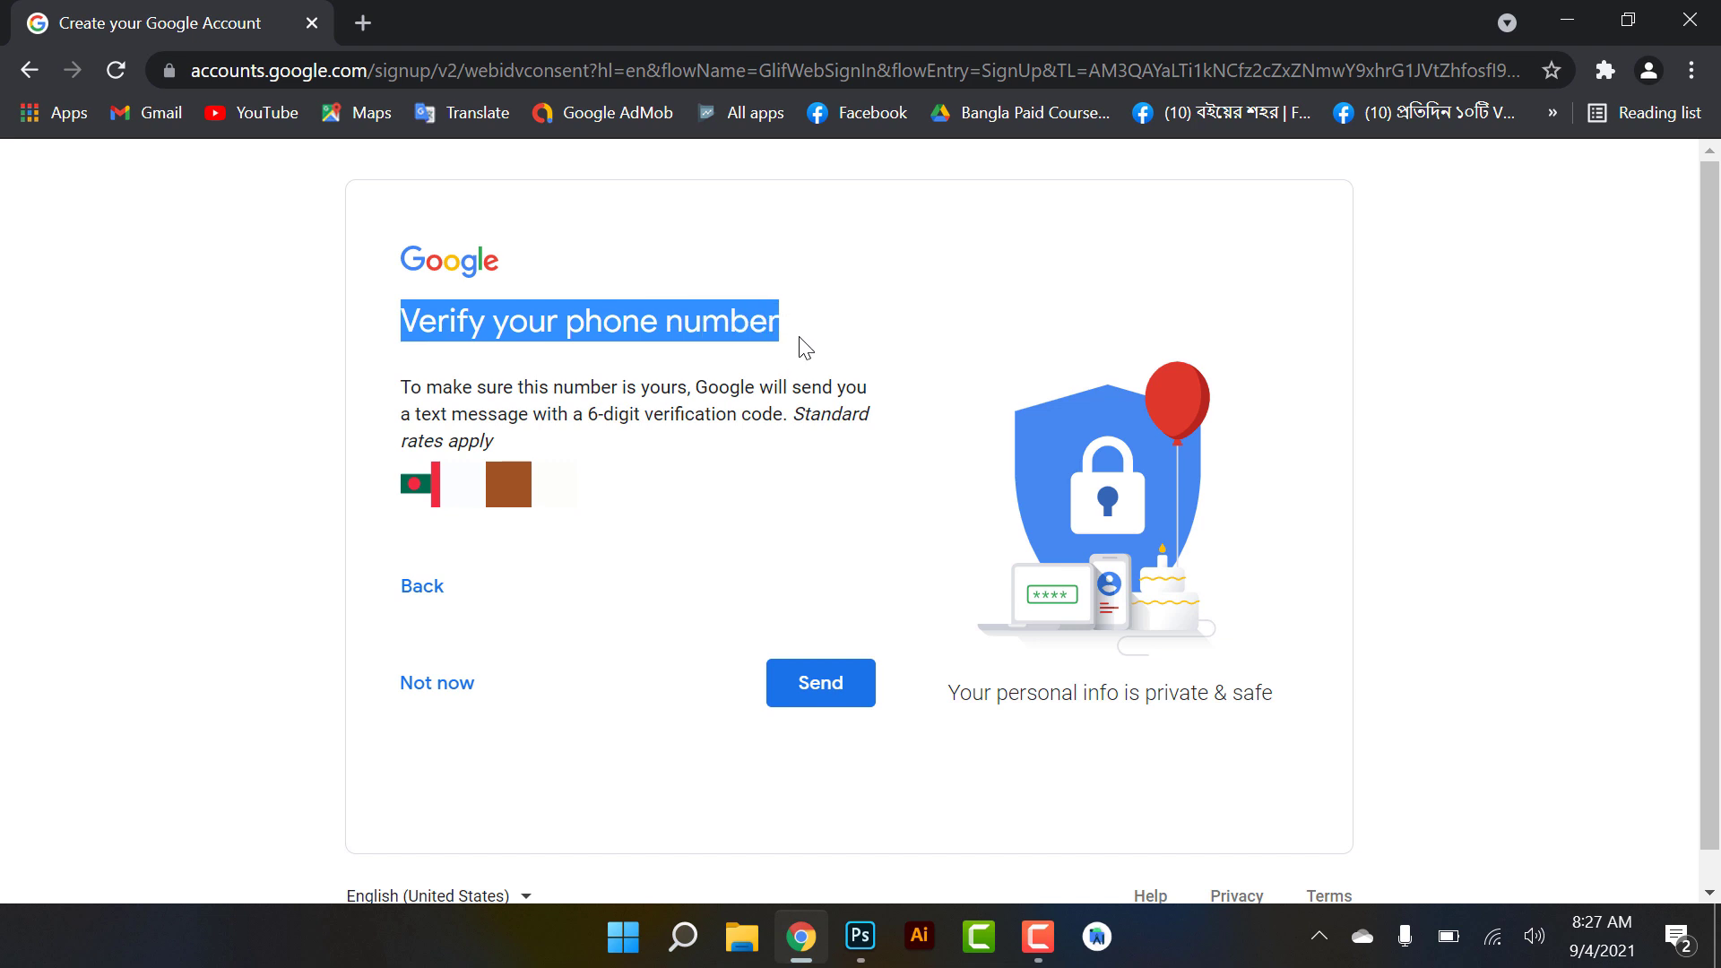
click(619, 324)
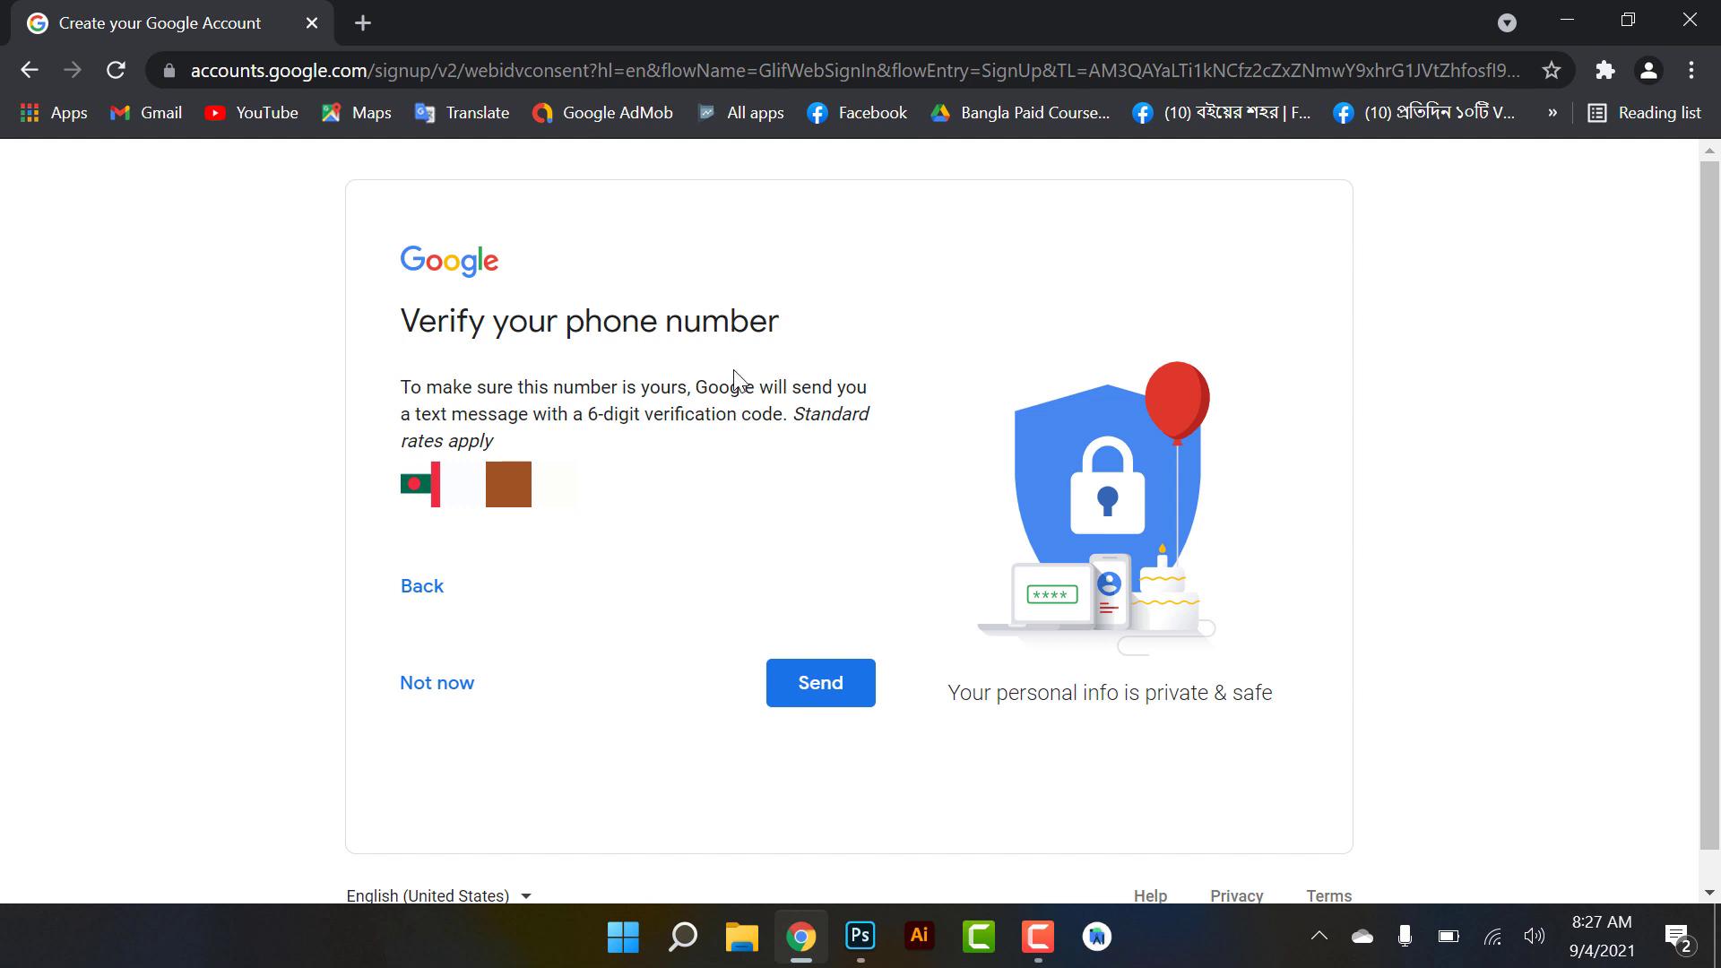
click(817, 687)
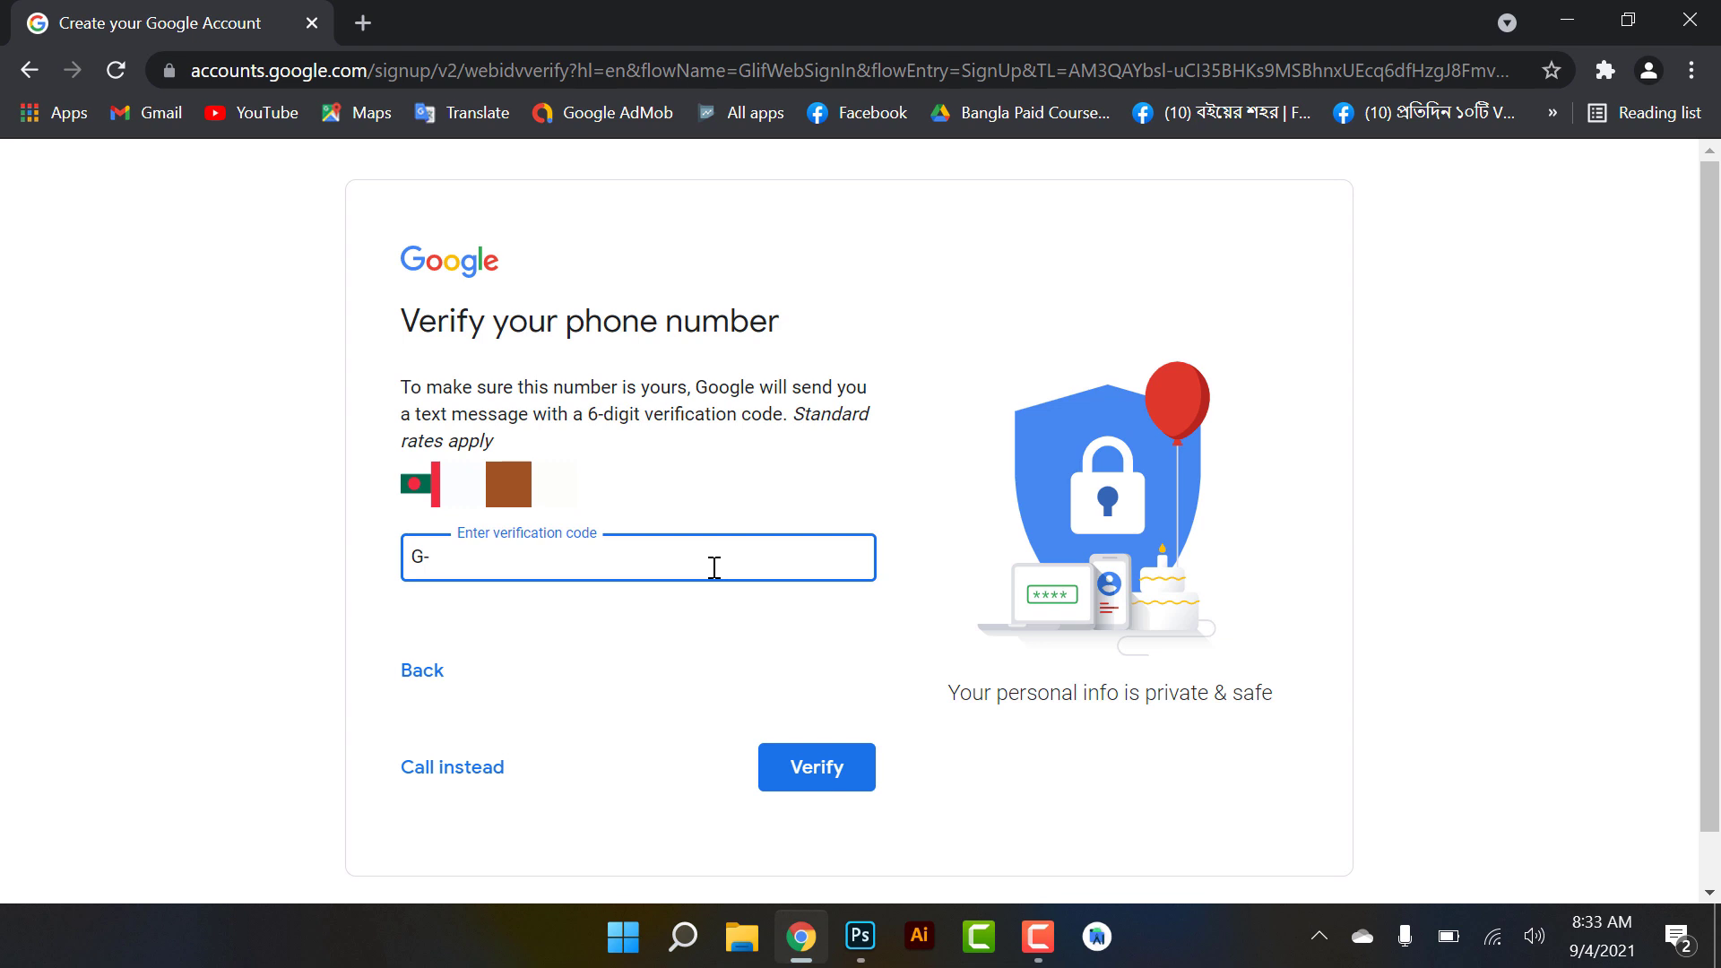
click(780, 774)
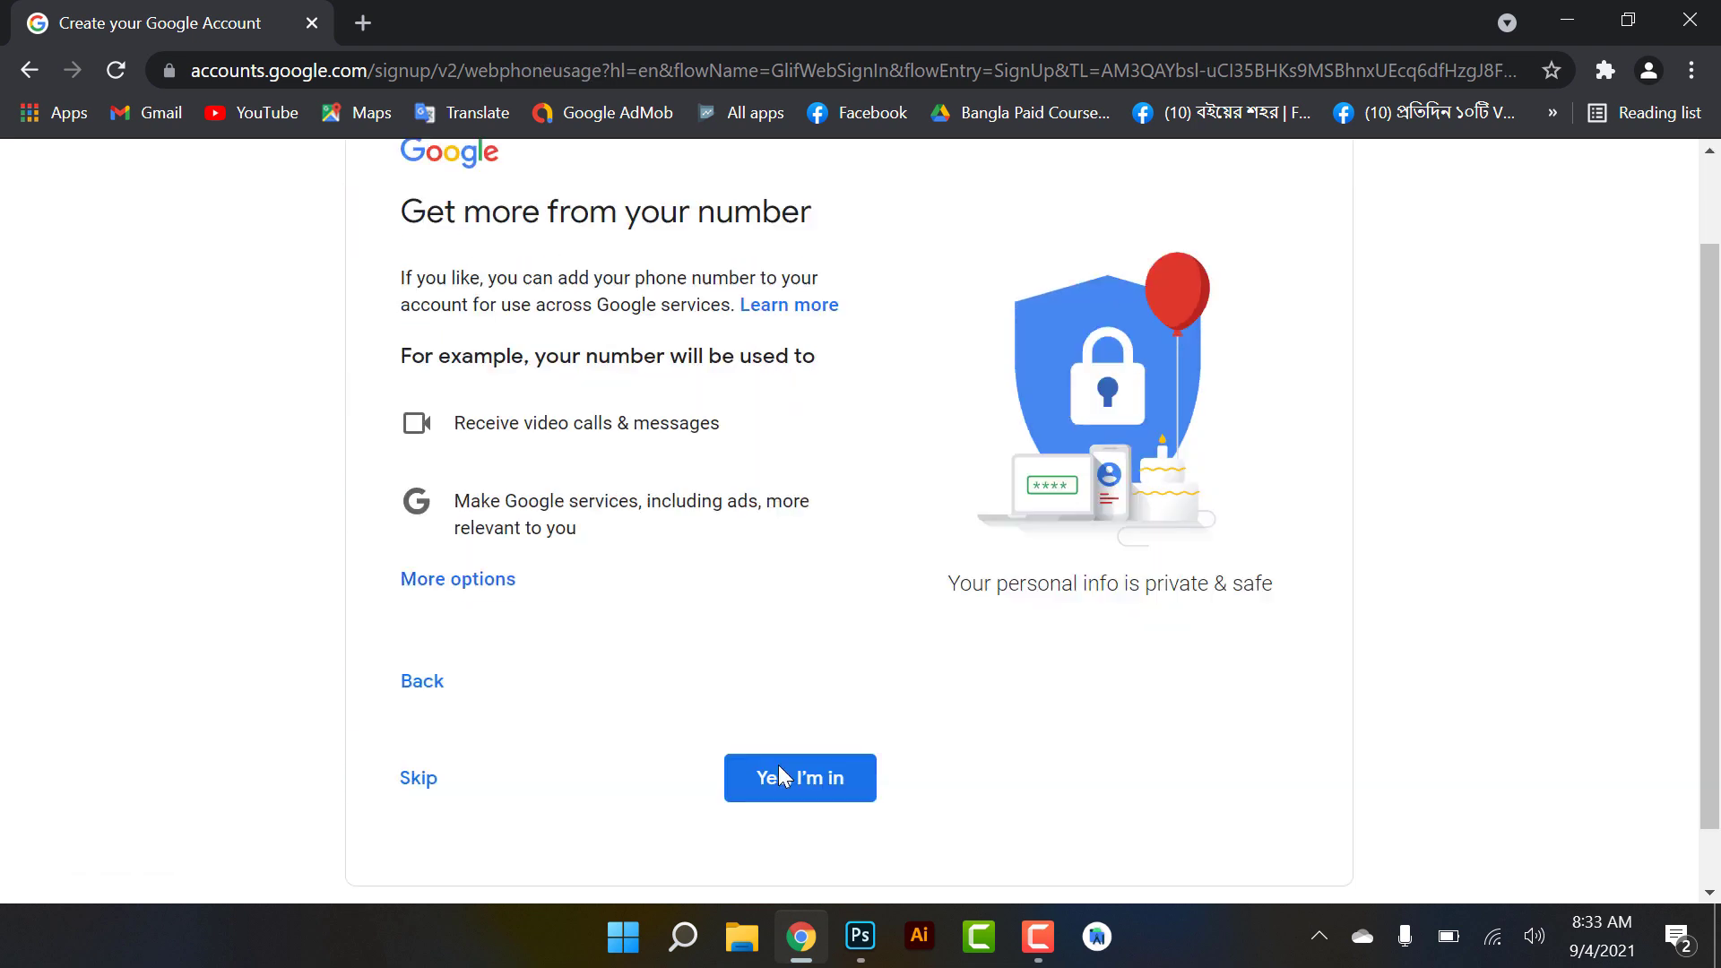
Skip the 'Get more from your number' offer and scroll through the Privacy and Terms page
scroll(778, 766, down, 1)
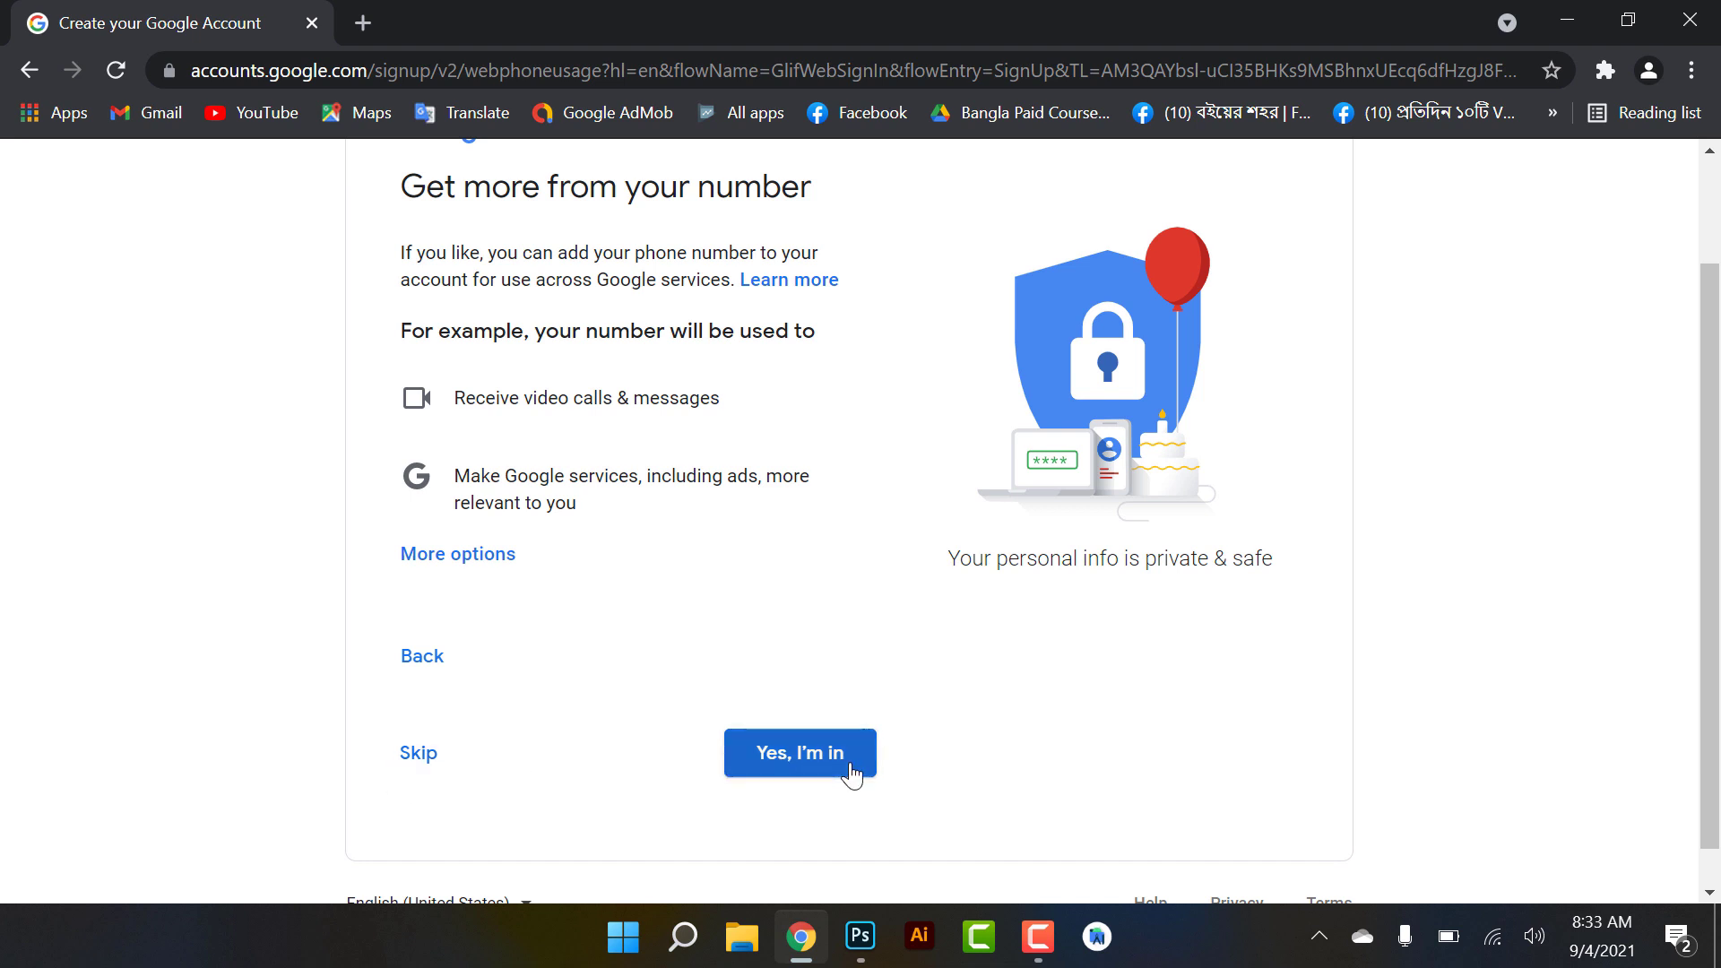
click(412, 748)
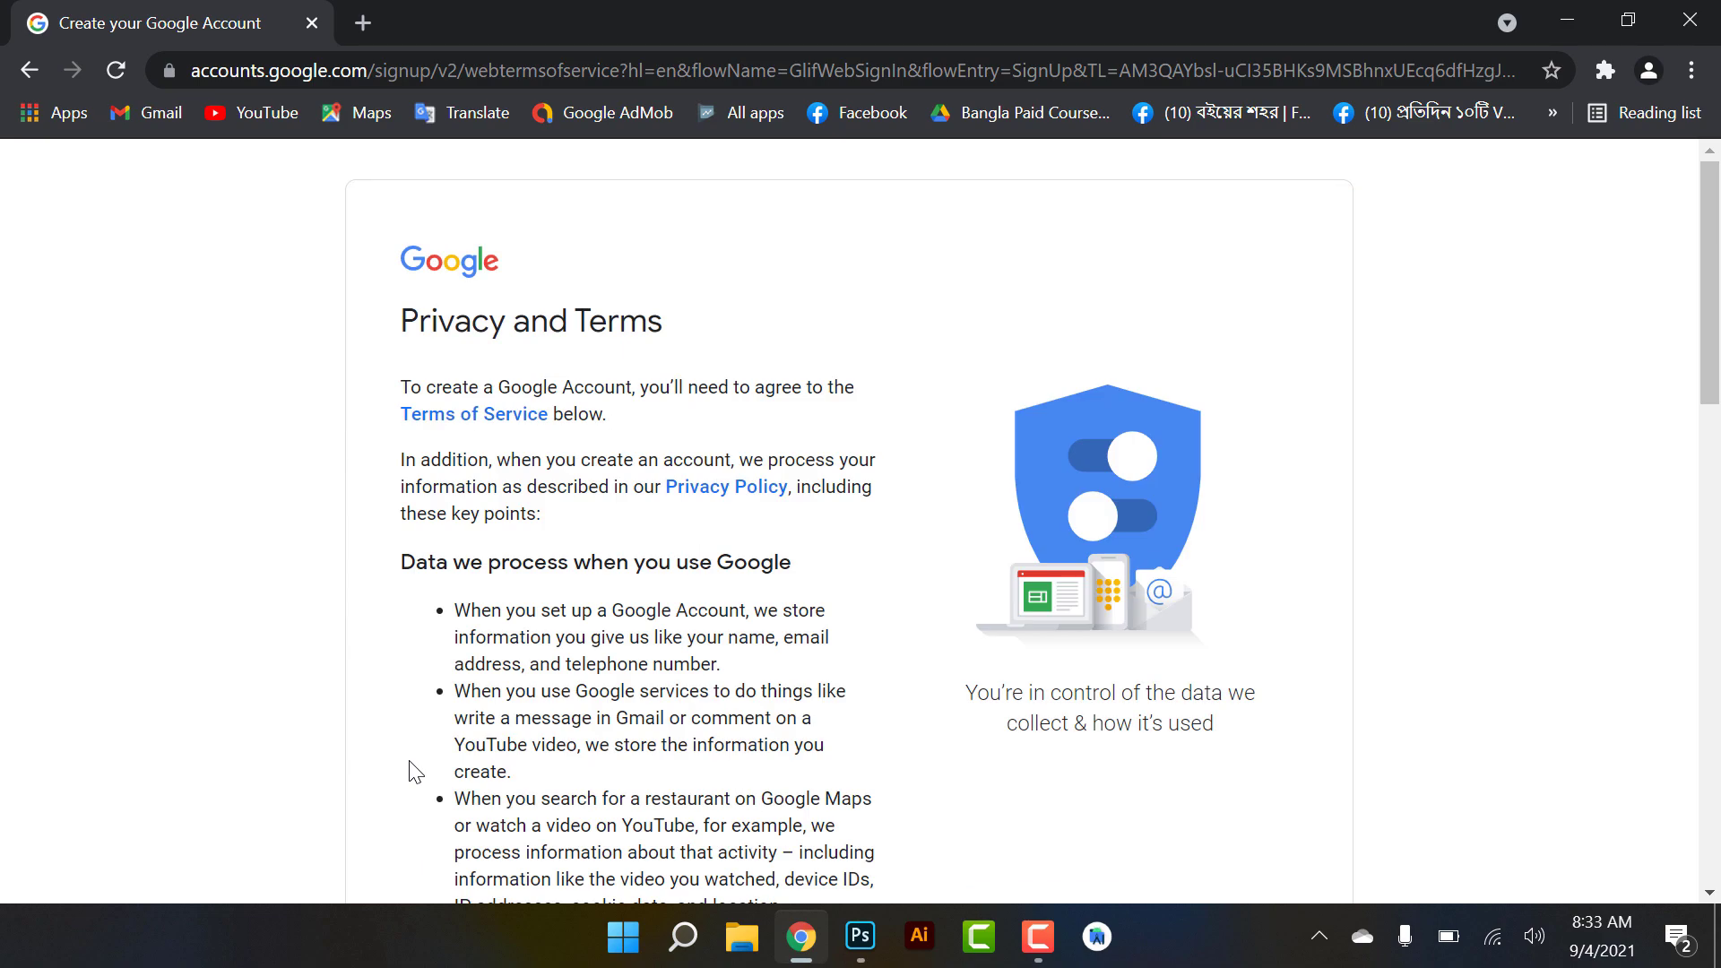
scroll(638, 712, down, 3)
scroll(639, 712, down, 2)
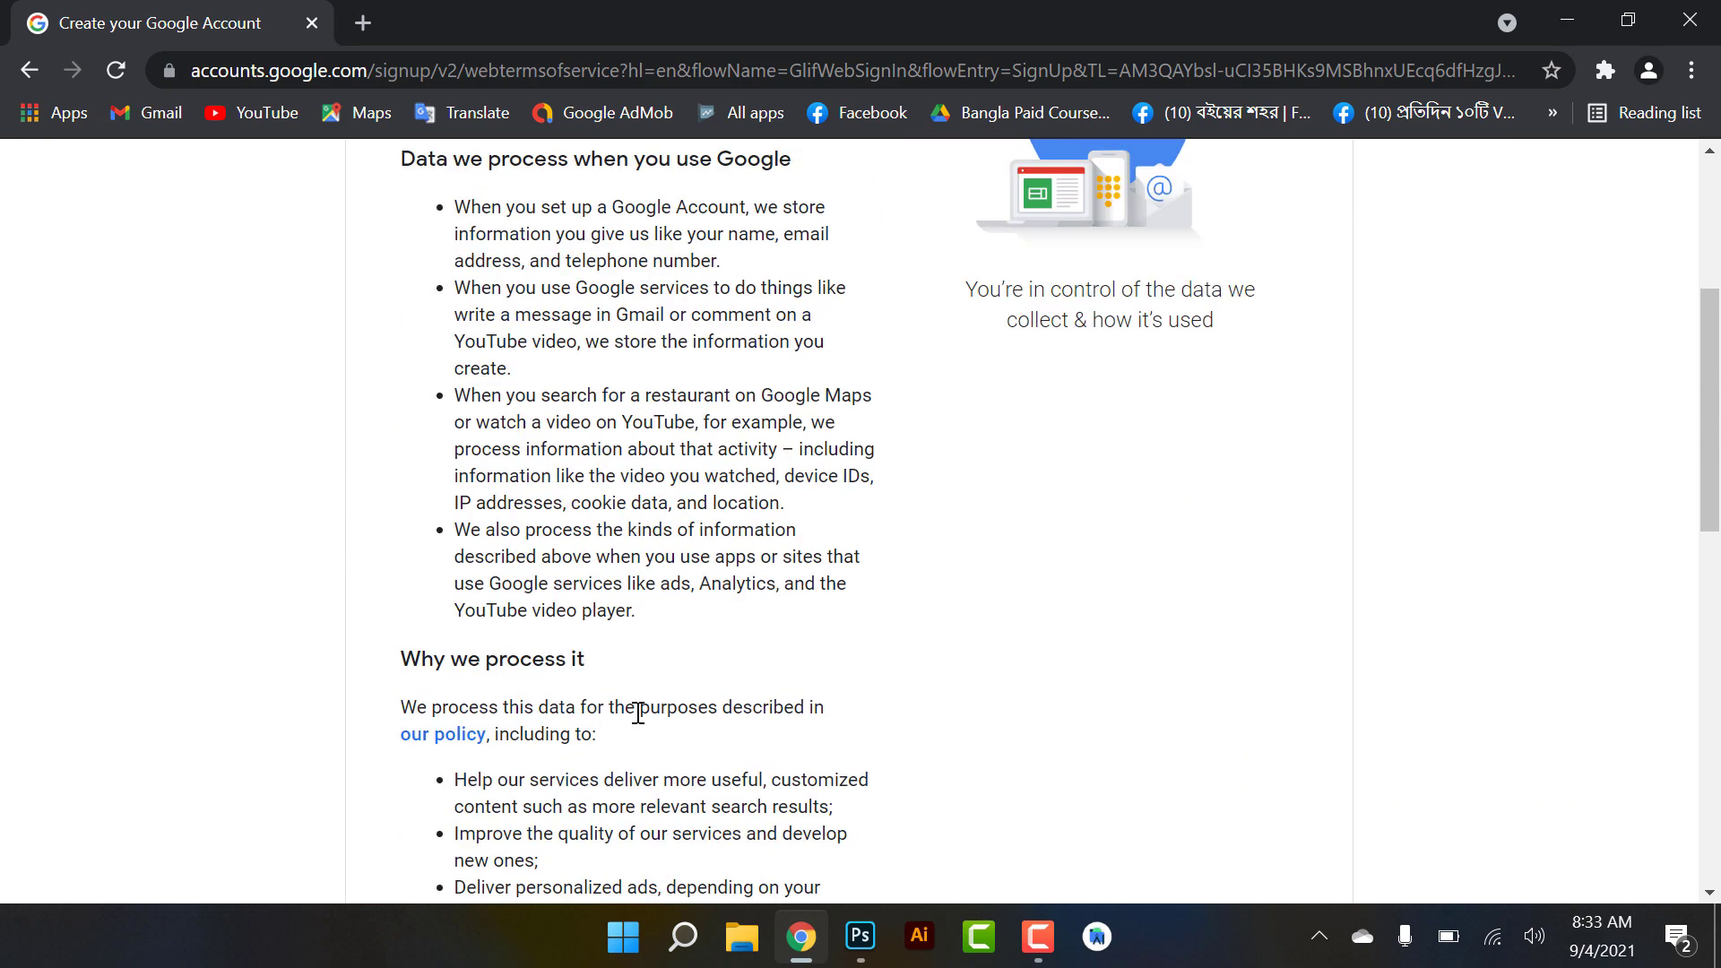
scroll(638, 713, up, 3)
scroll(638, 713, up, 2)
scroll(638, 713, down, 1)
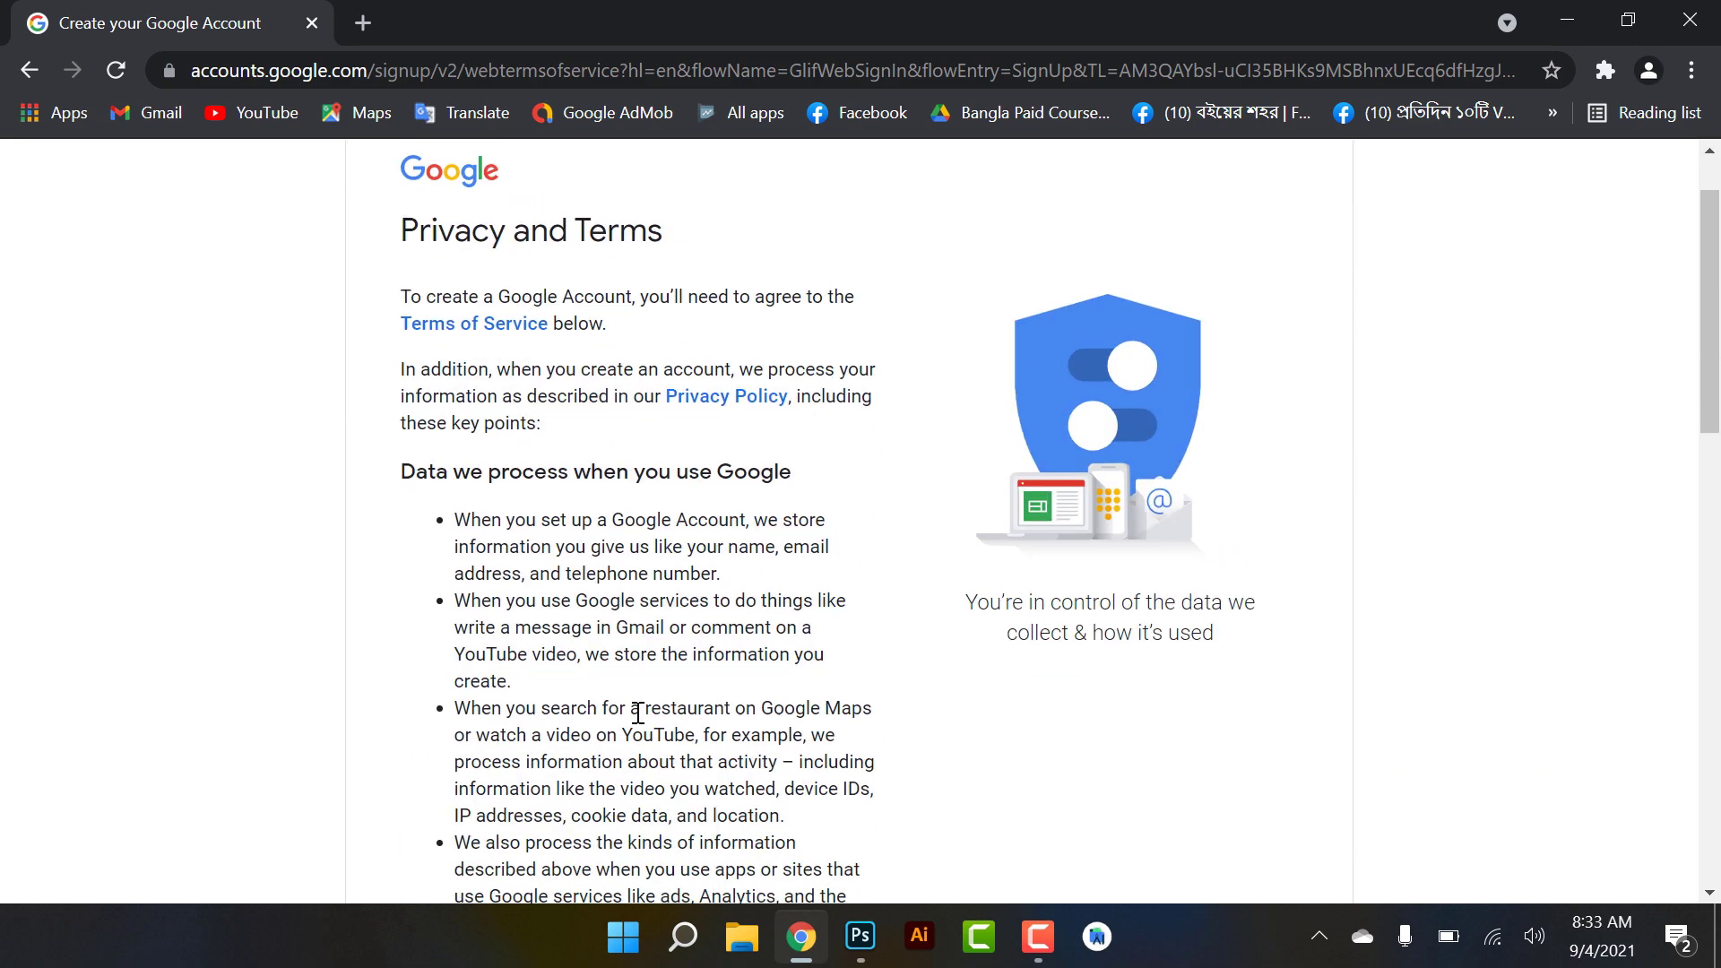
scroll(637, 711, down, 8)
scroll(637, 711, down, 5)
scroll(637, 711, down, 2)
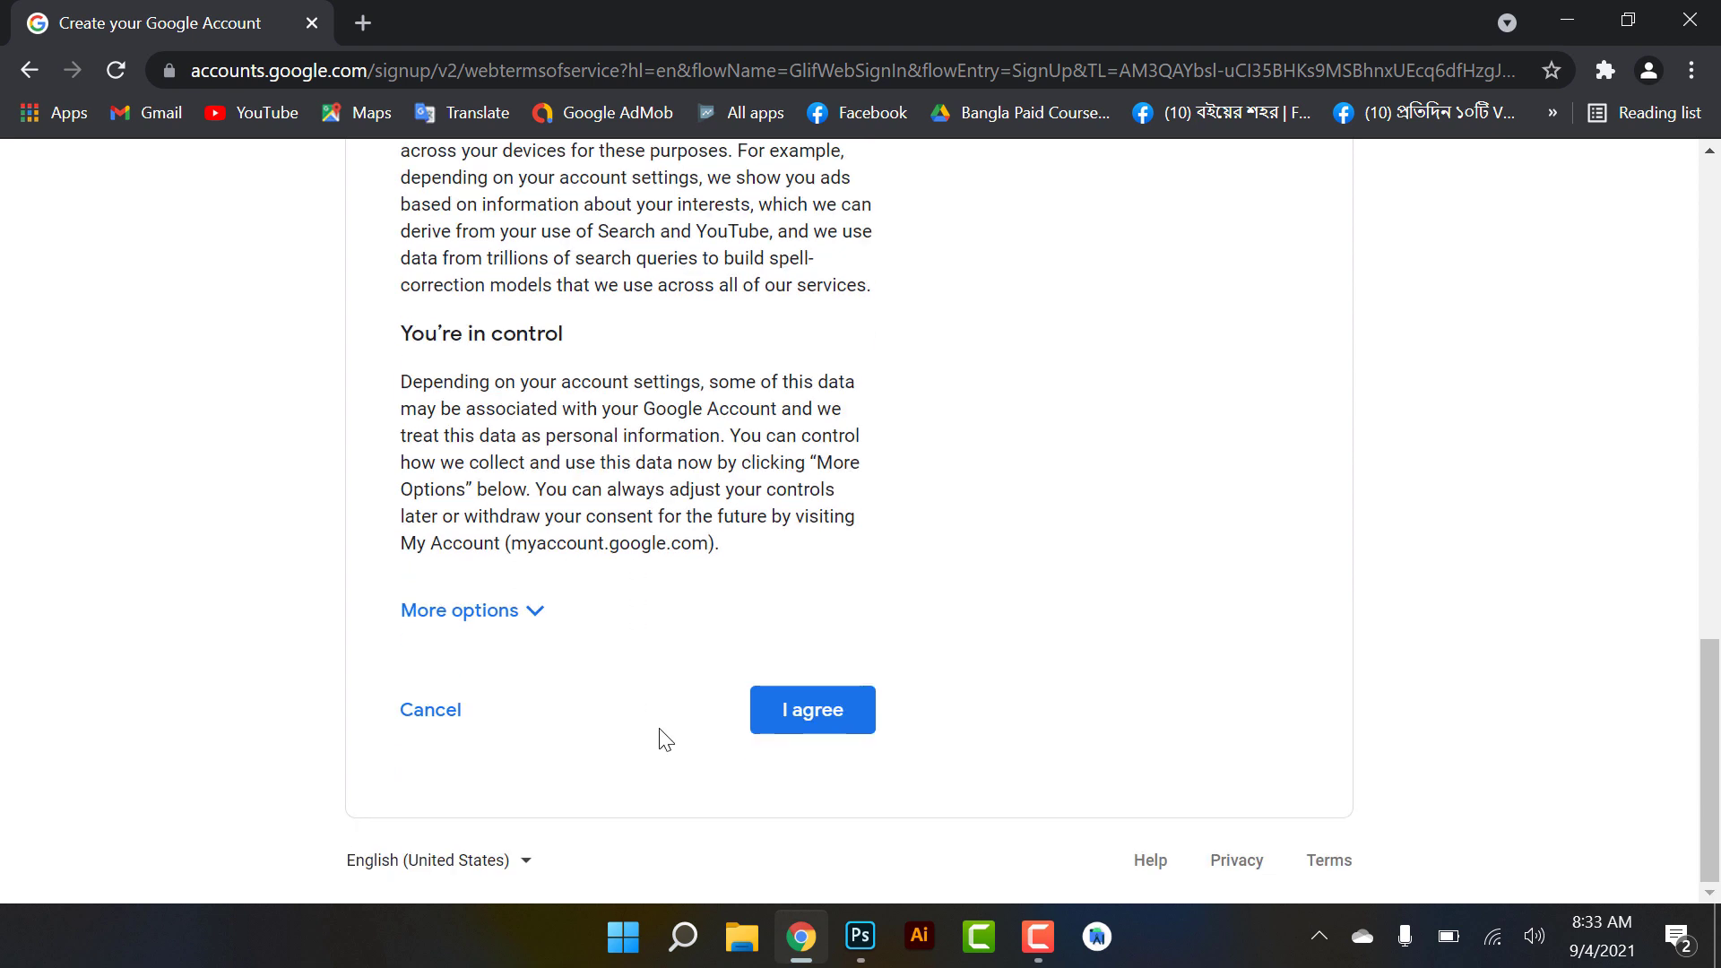
Click I agree on Privacy and Terms, close the apps list, and reload Google Account home
click(810, 735)
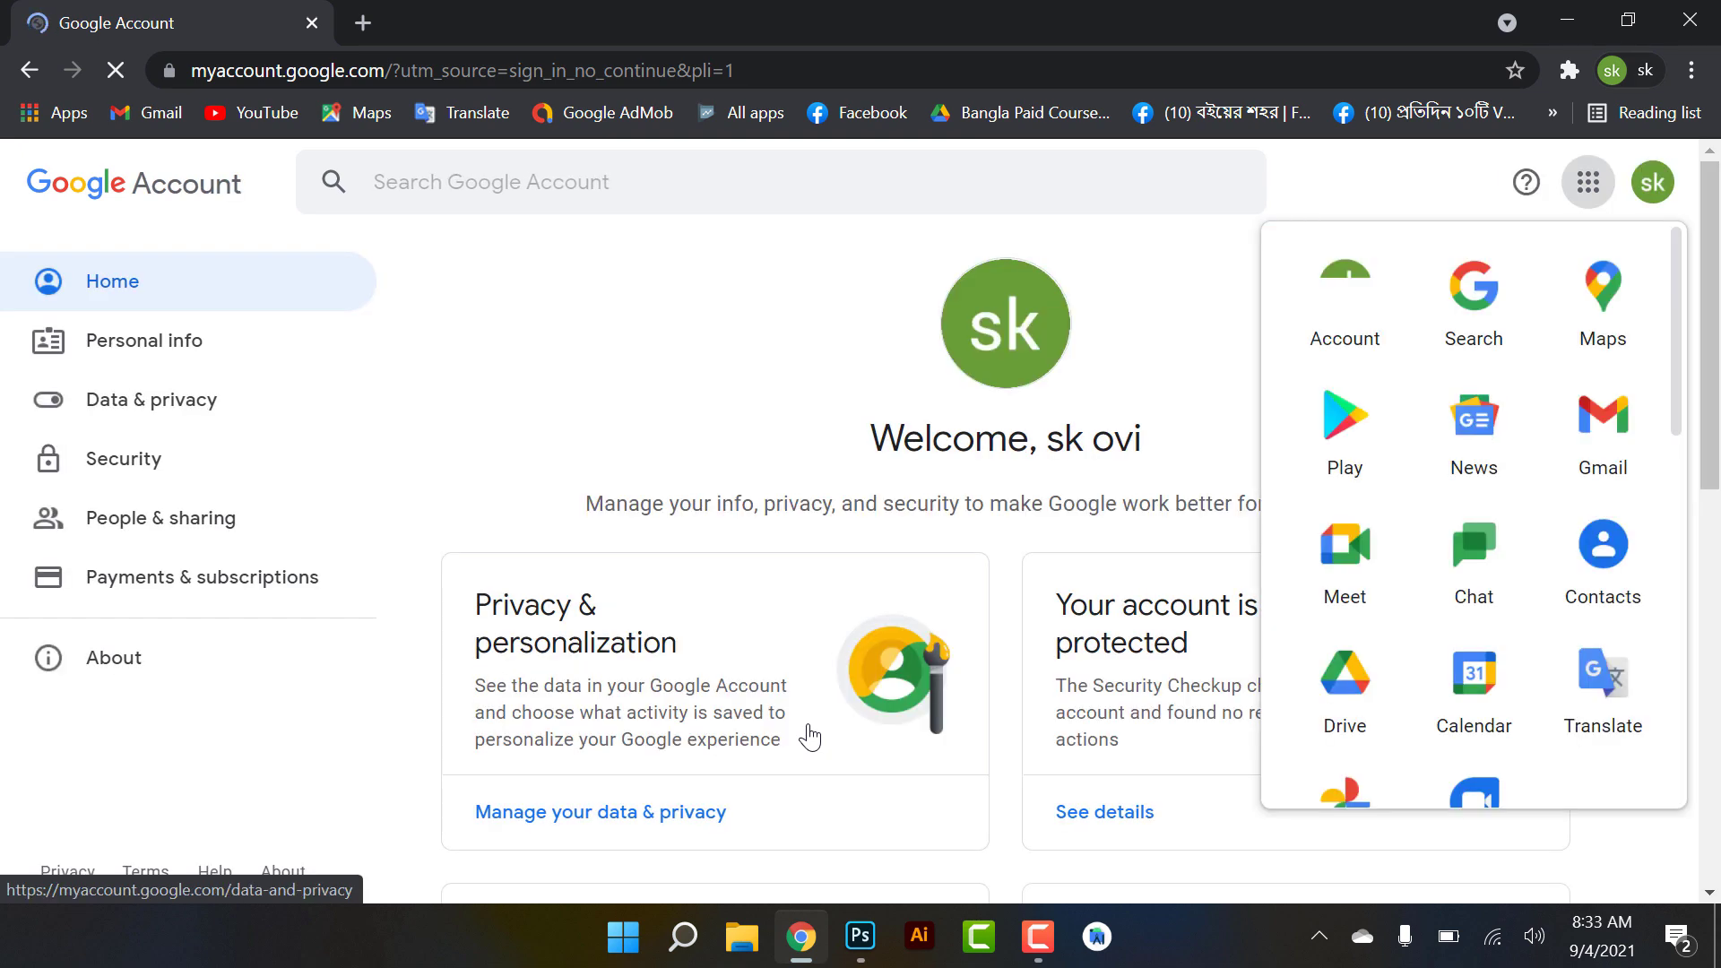
click(367, 722)
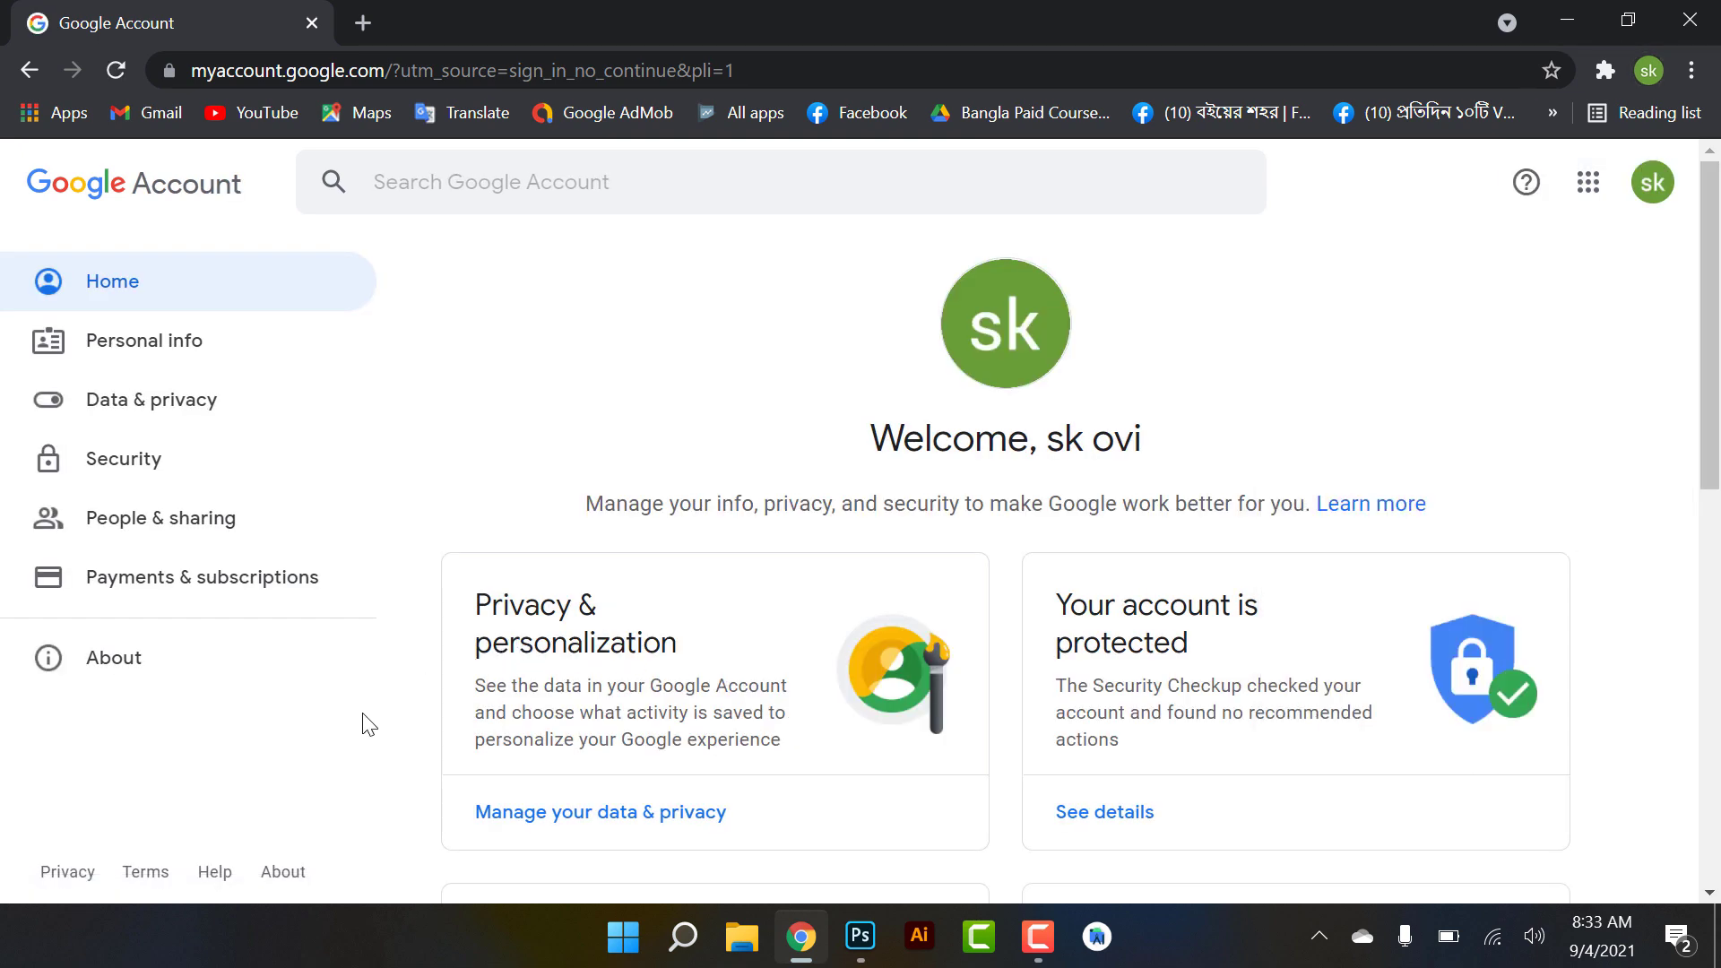
click(167, 188)
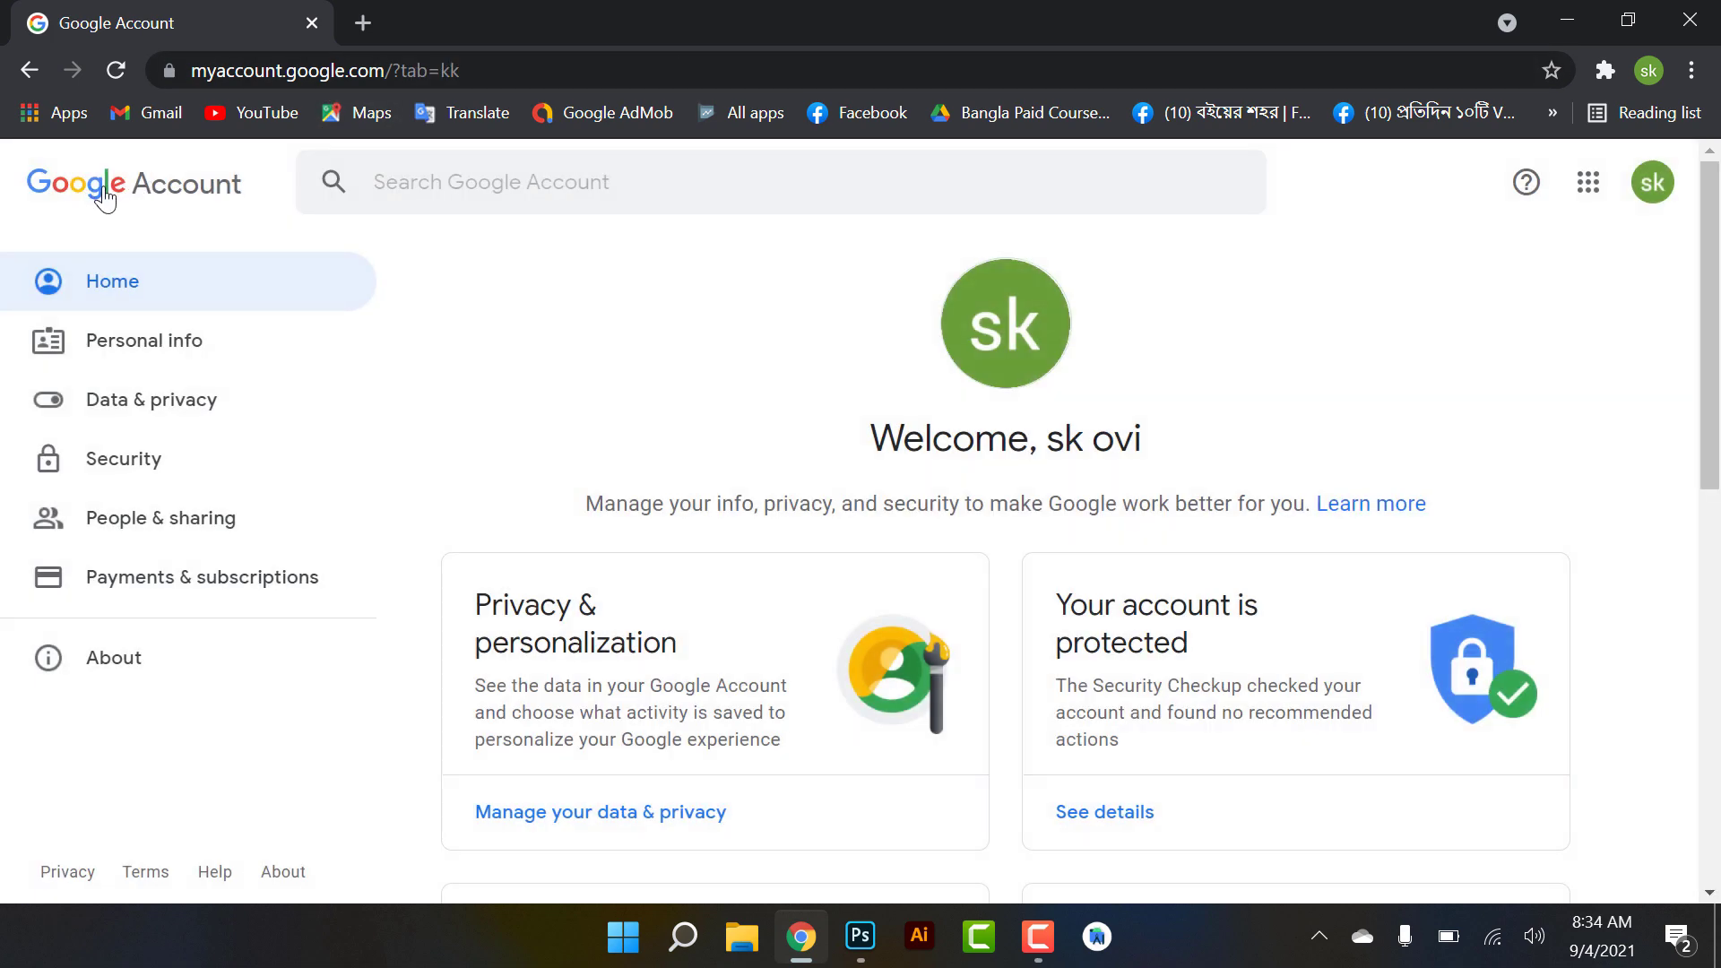
scroll(305, 475, down, 10)
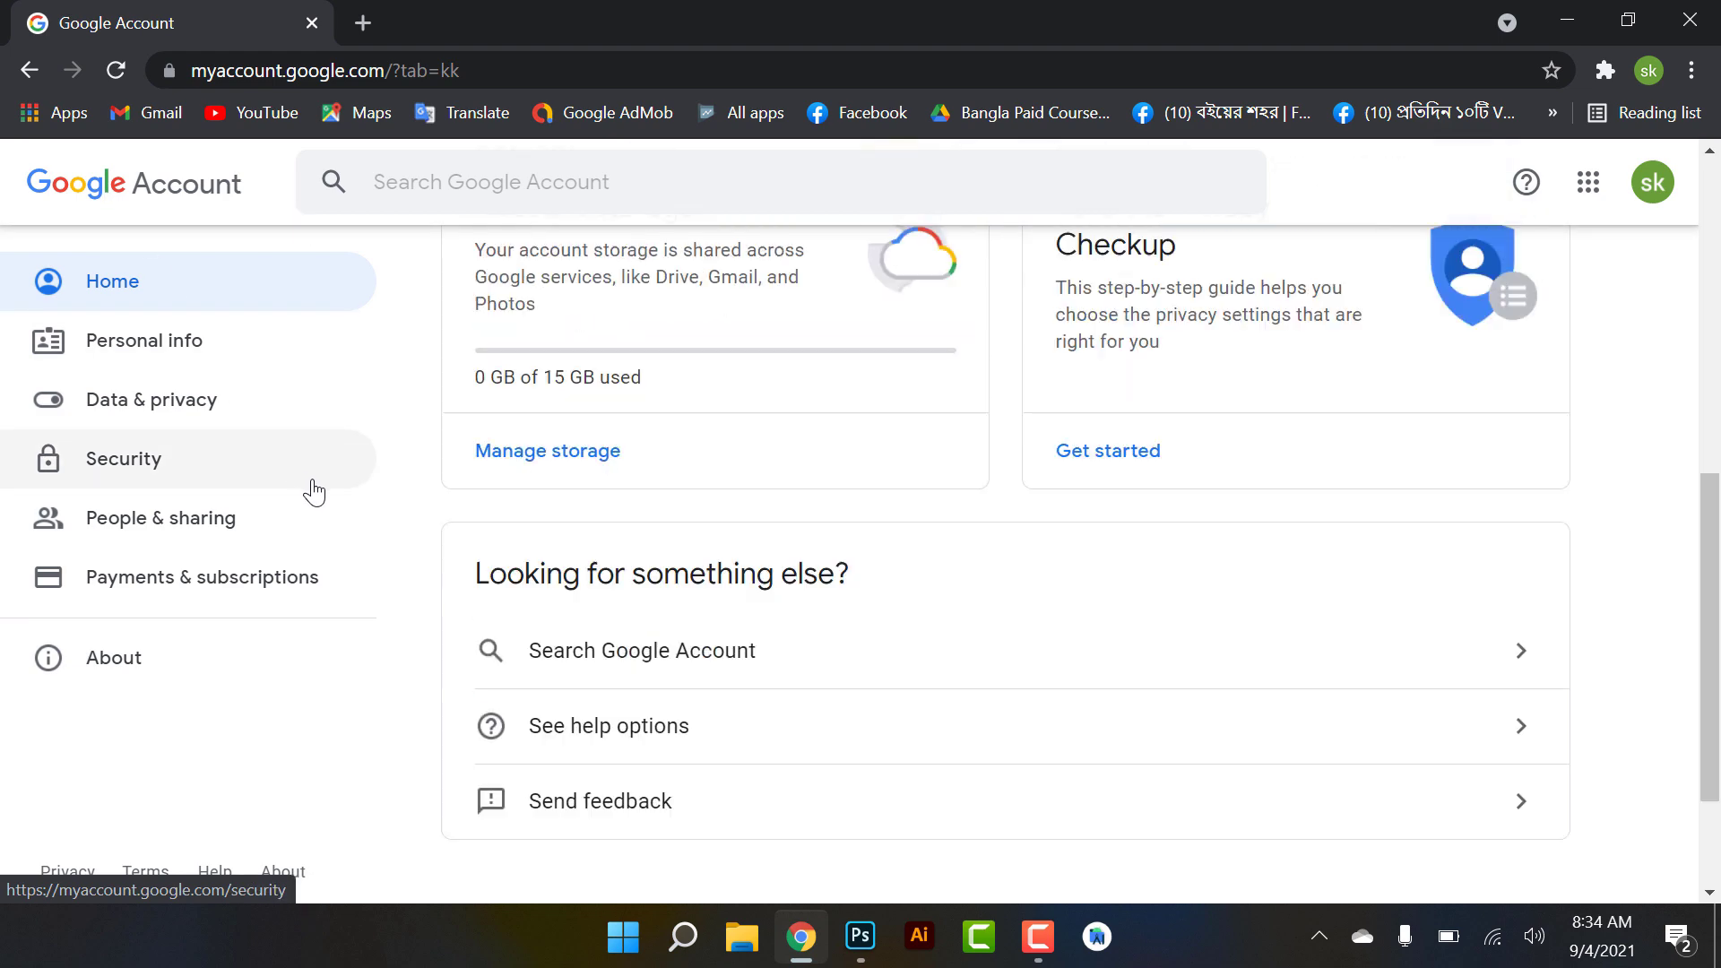
scroll(319, 495, up, 10)
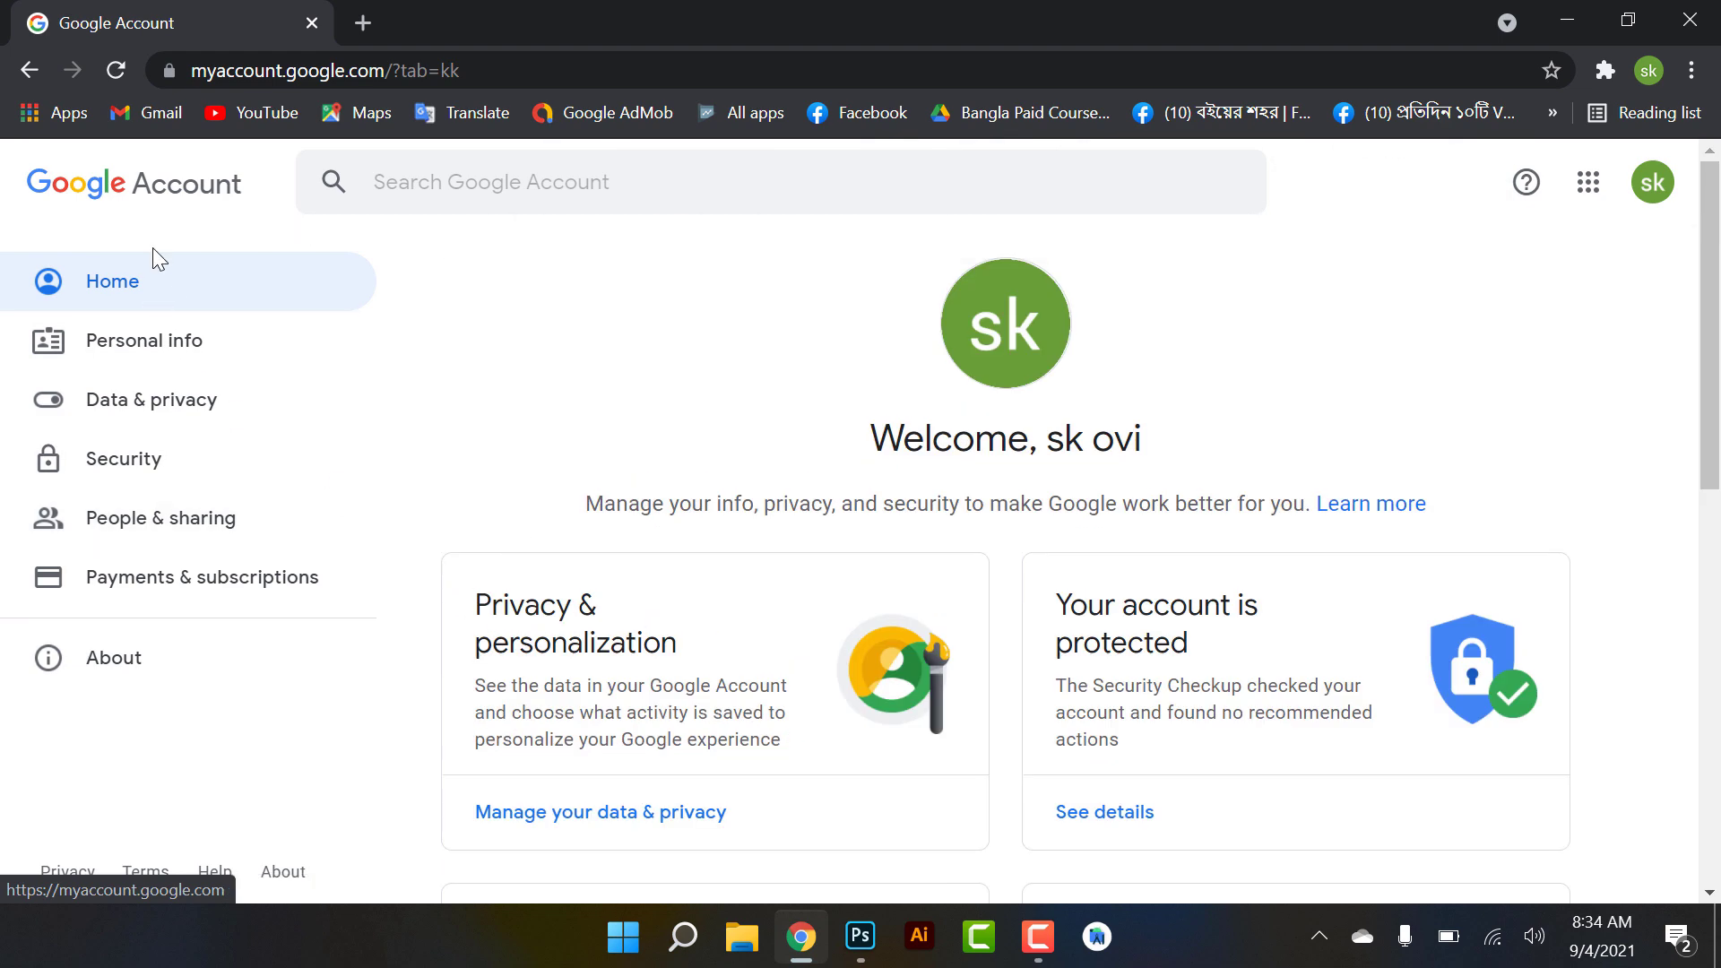
click(384, 71)
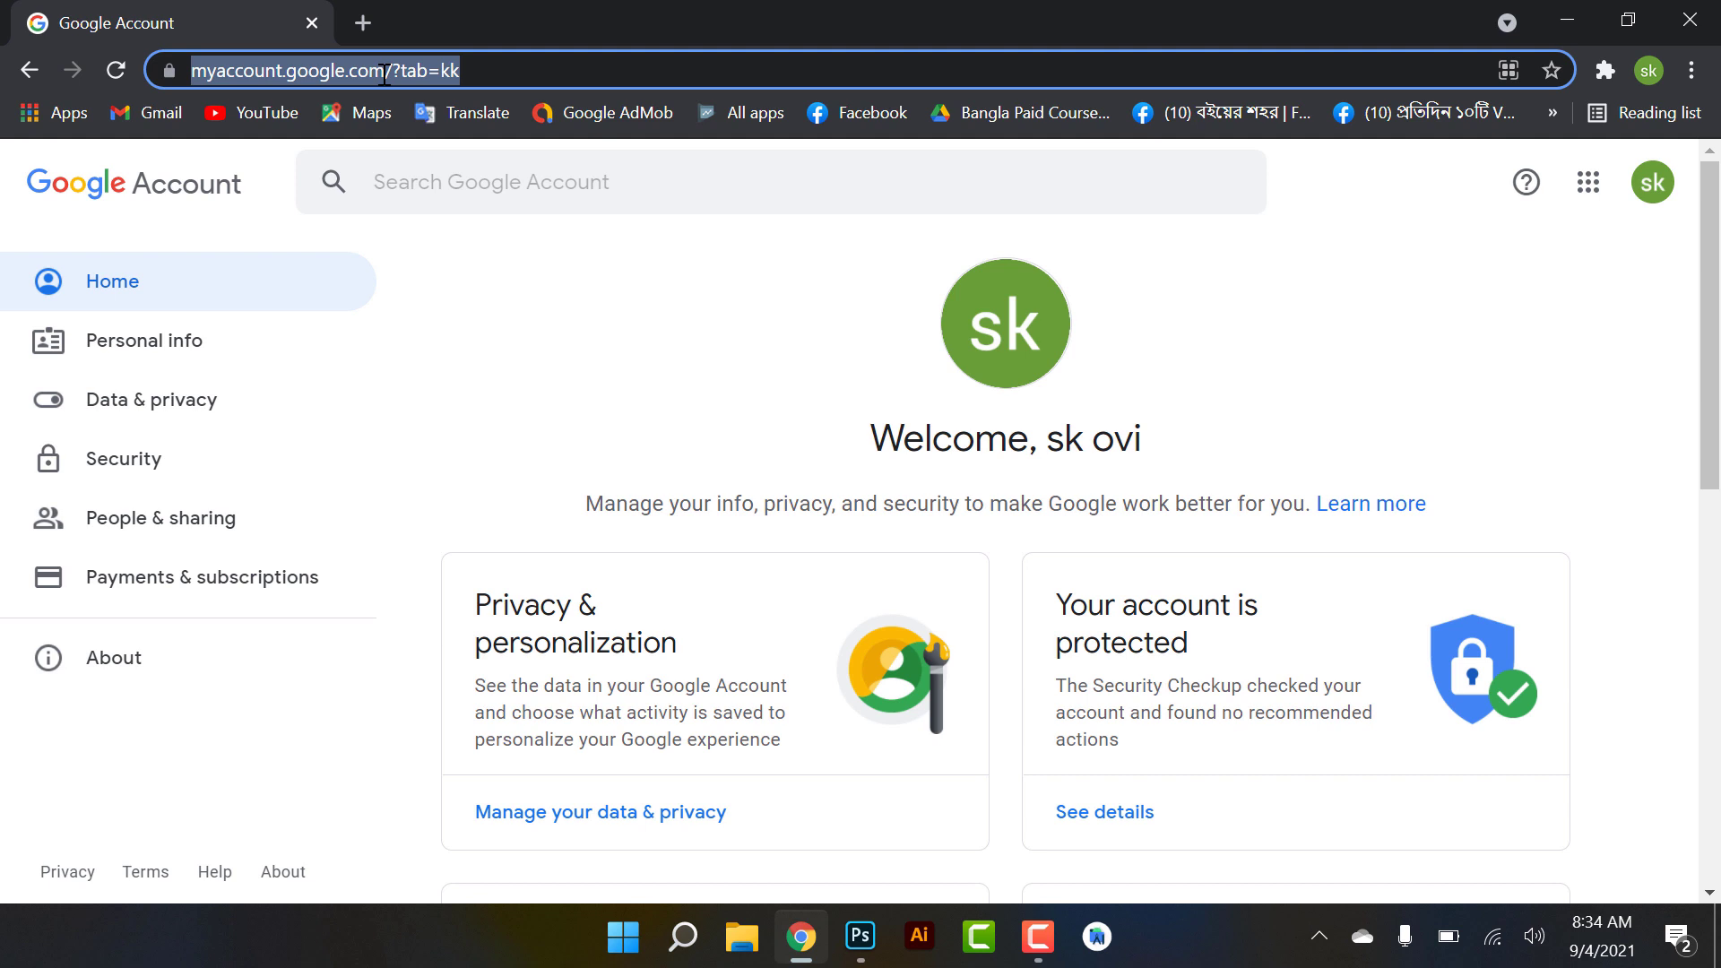
Go to gmail.com and dismiss the 'Get started with Gmail' card in the new inbox
text(gmail.com)
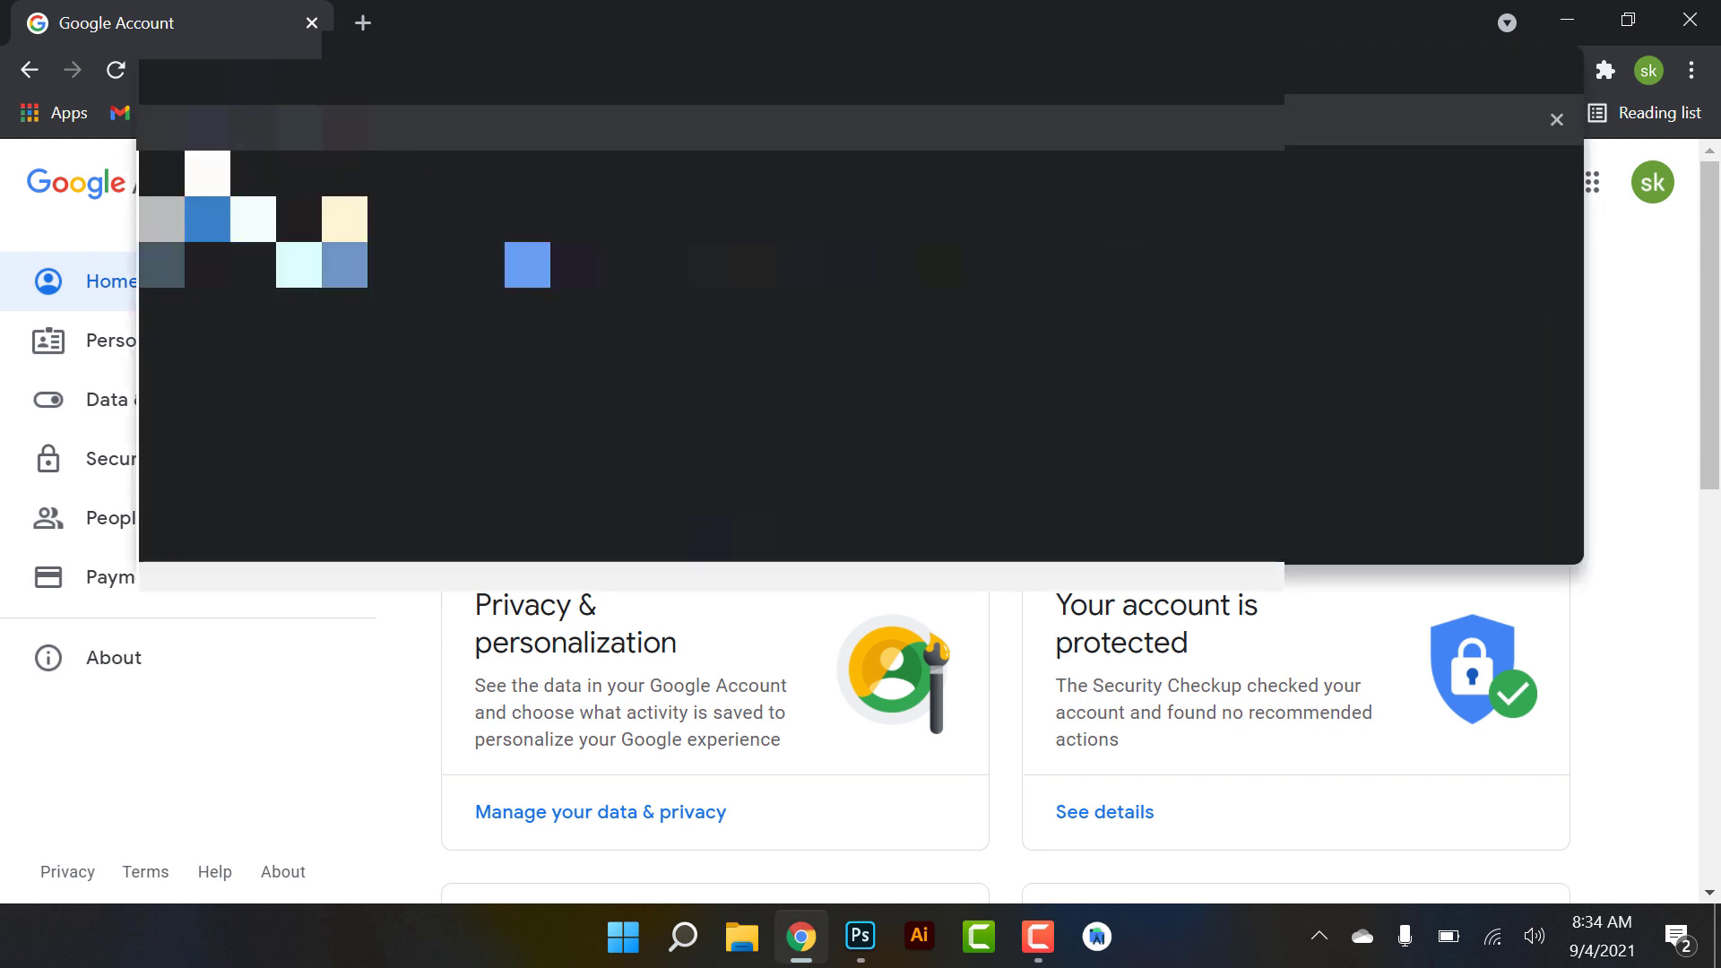
key(Return)
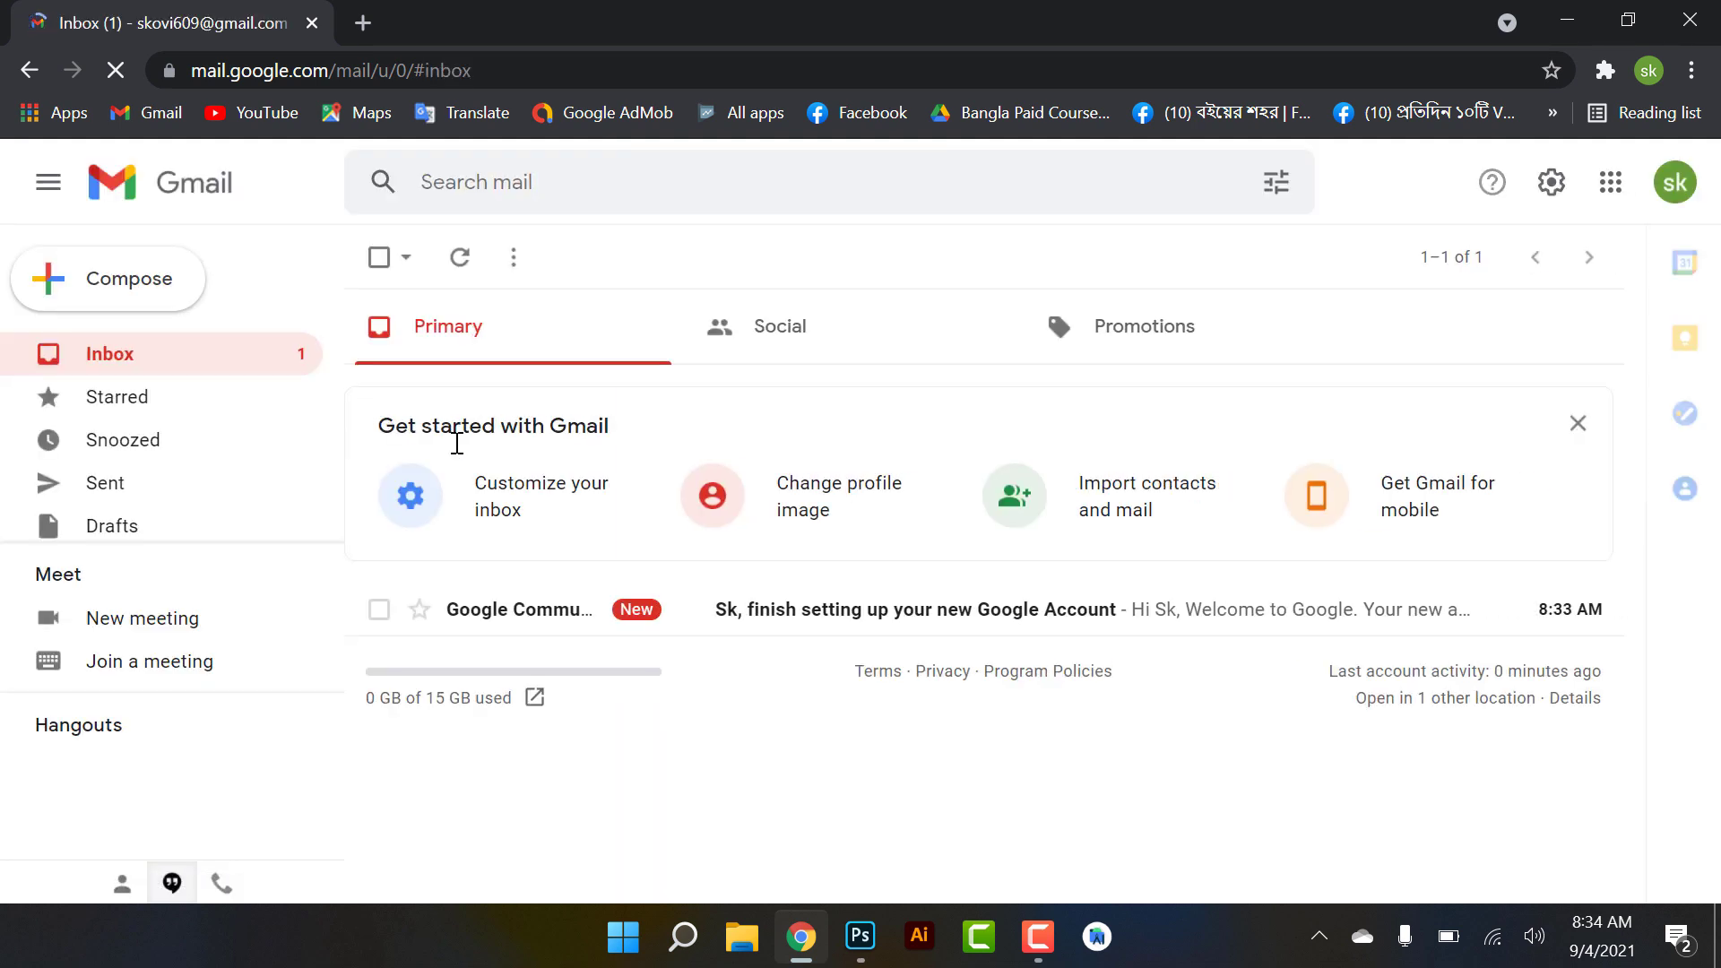
click(1579, 423)
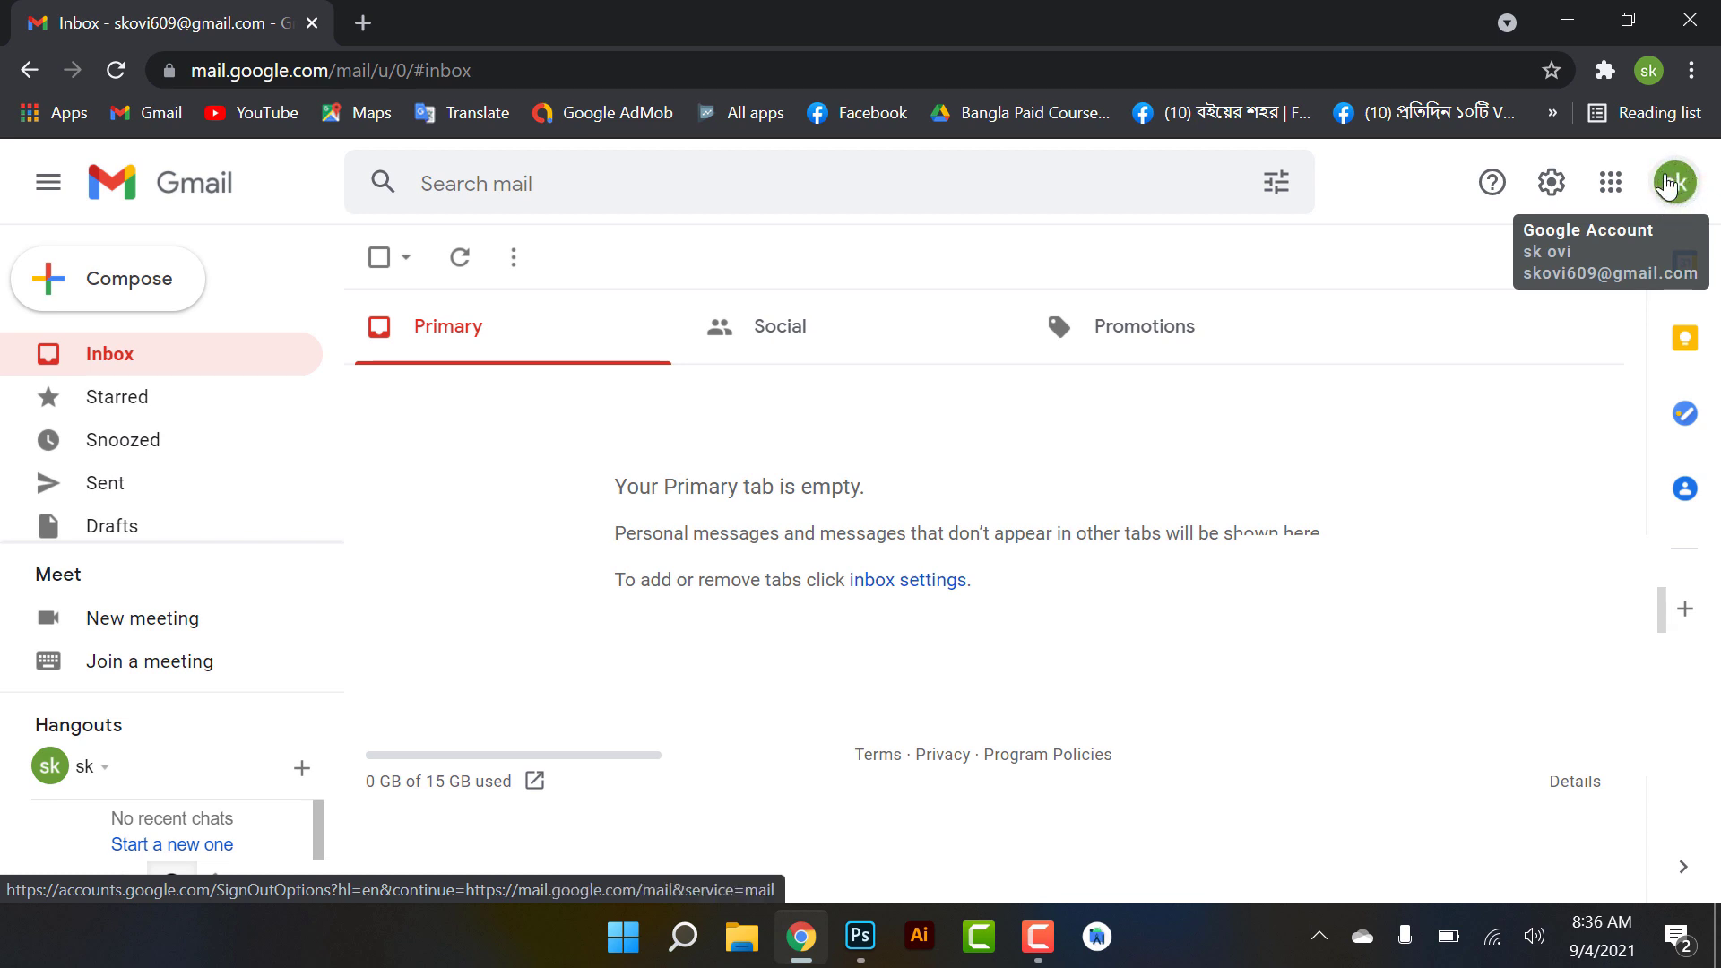
click(1676, 184)
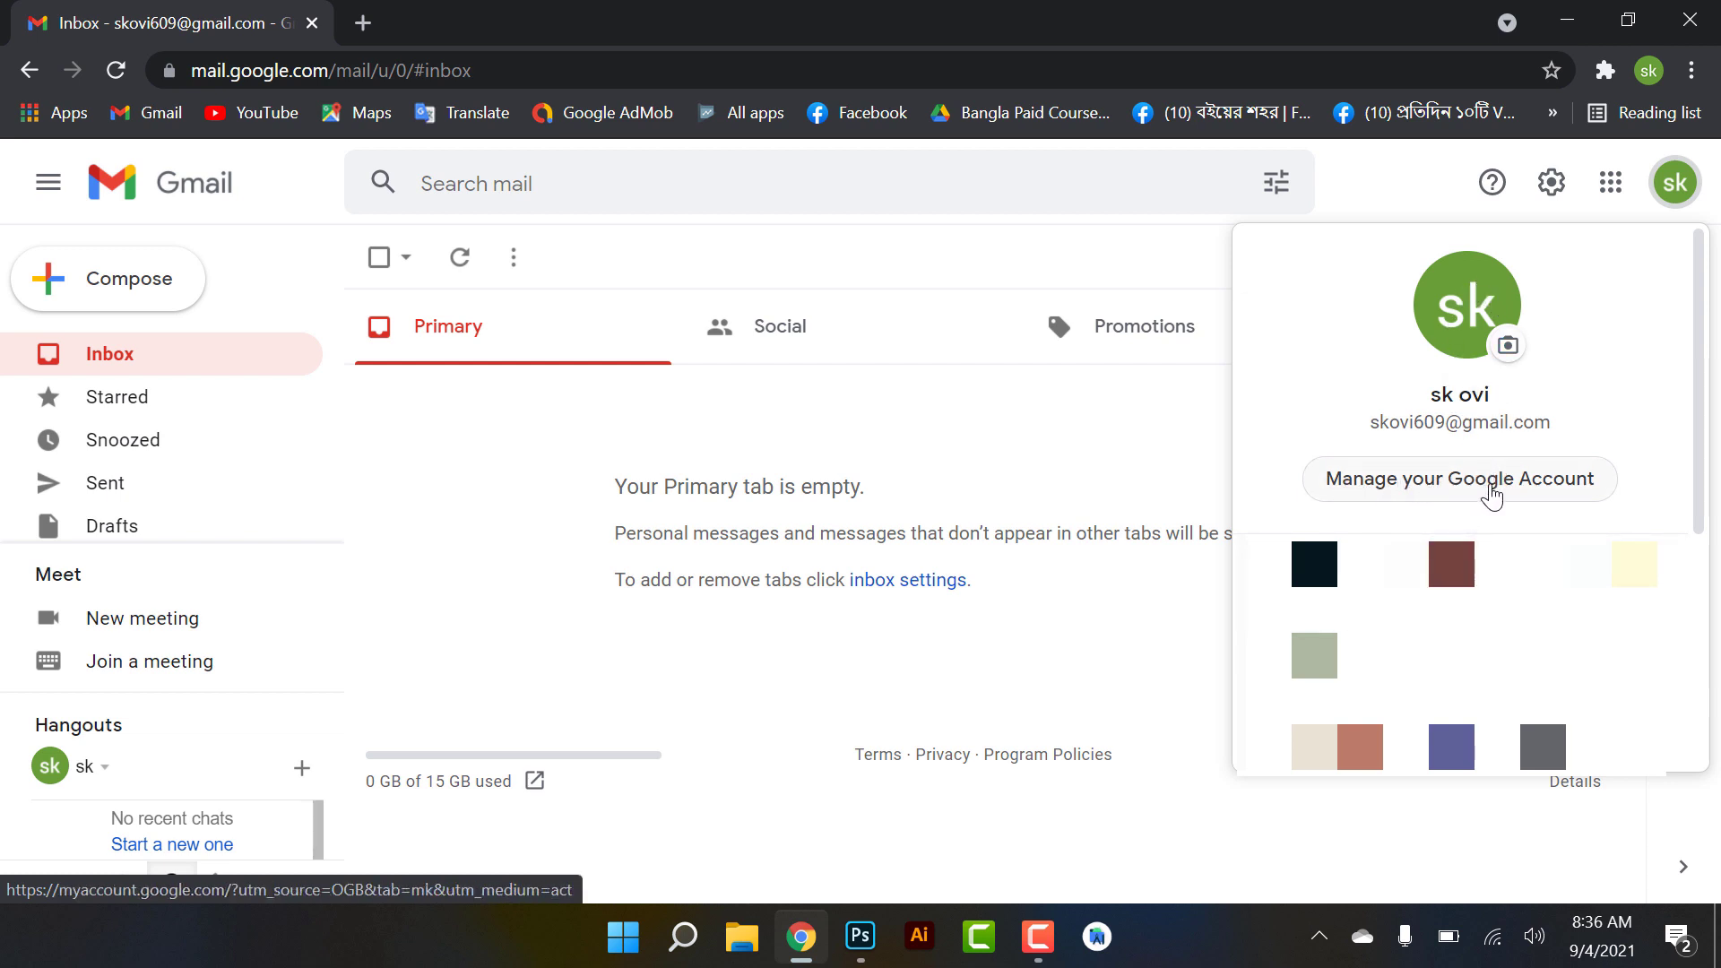
Open the Google Account Security page and scroll to Signing in to Google, where 2-Step Verification is Off
click(1491, 494)
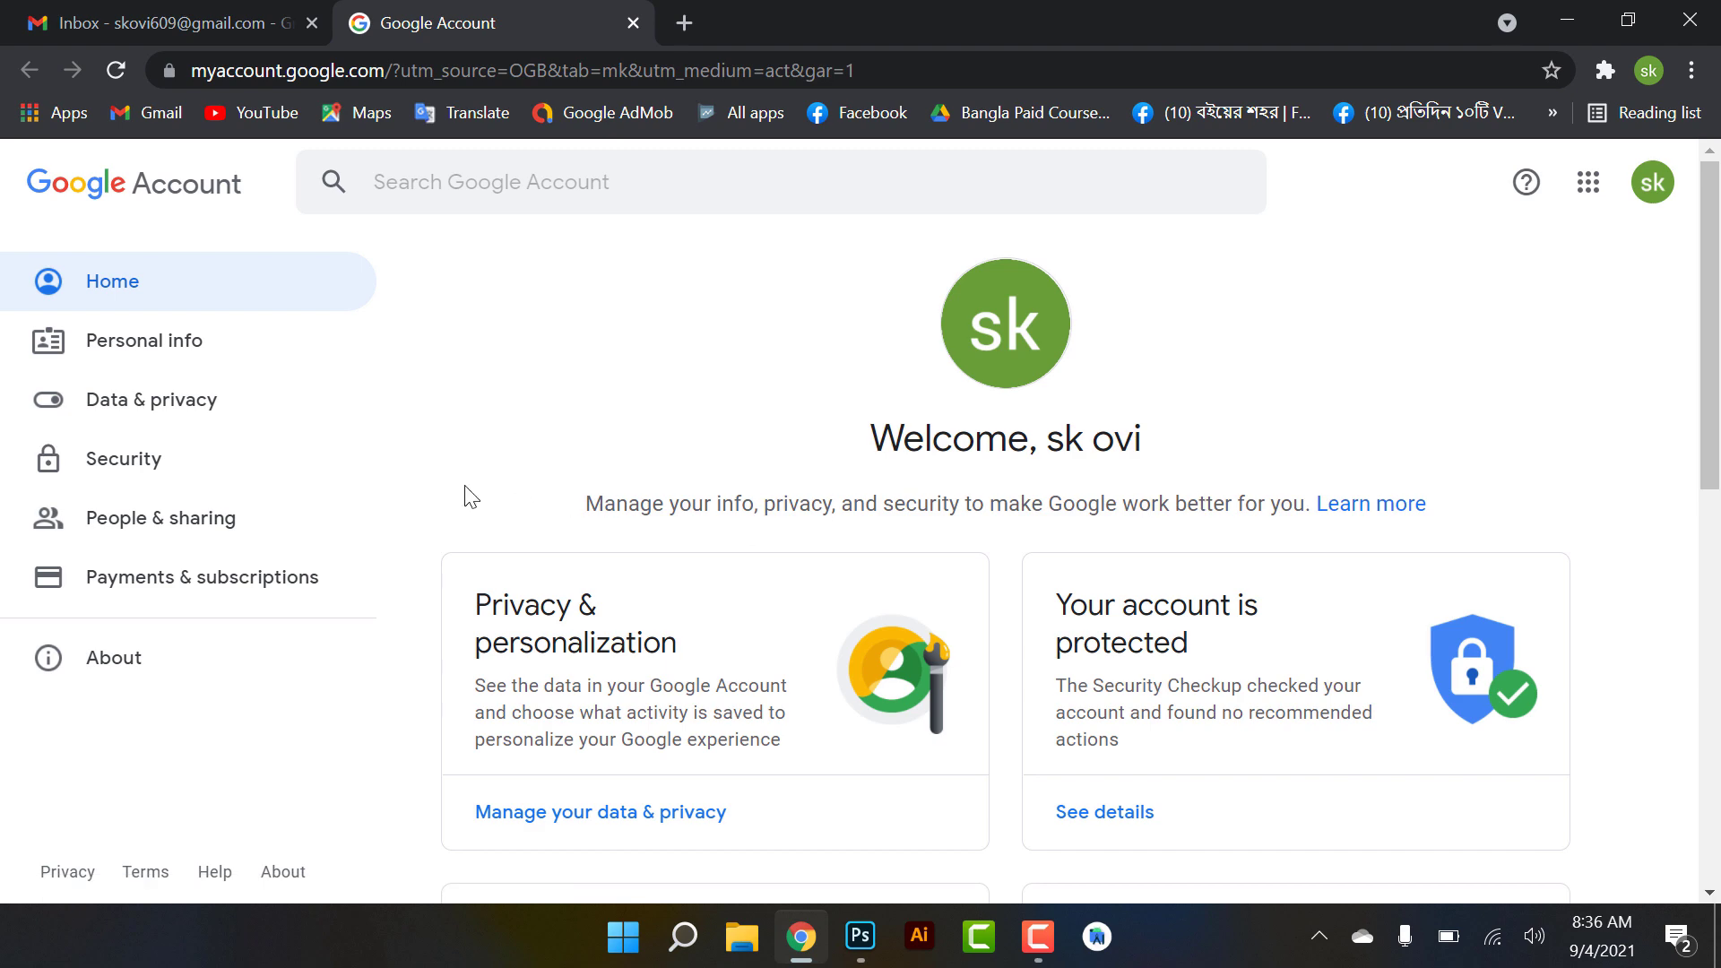
click(142, 469)
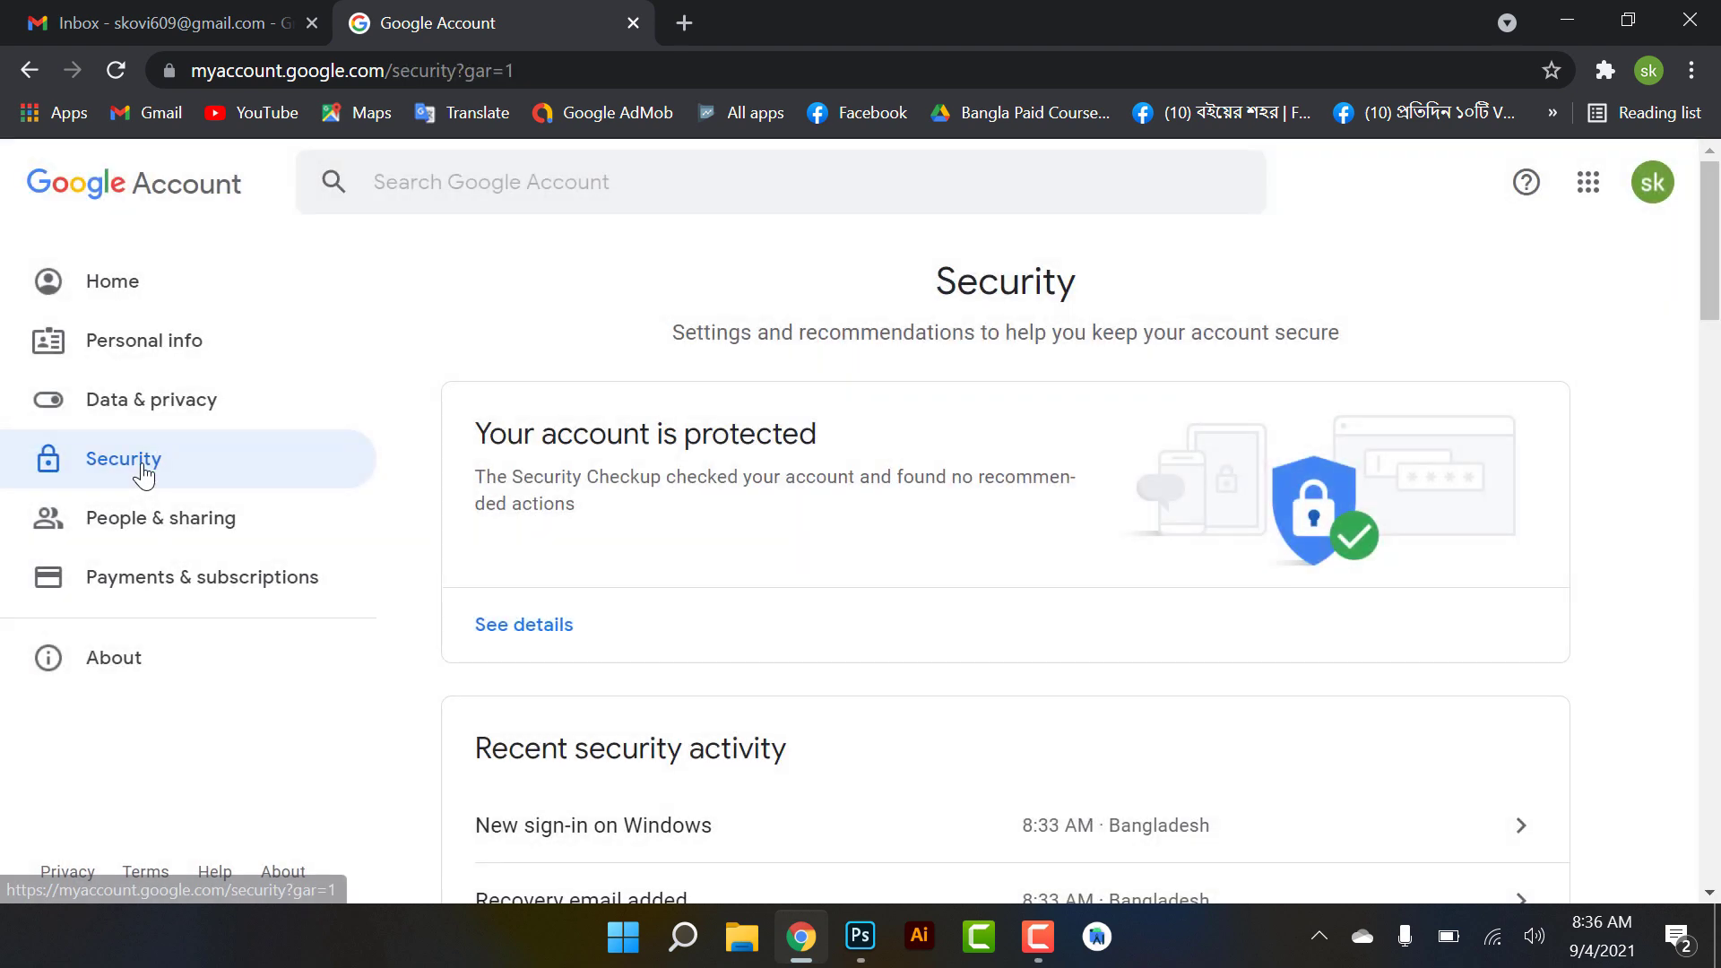
scroll(776, 545, down, 4)
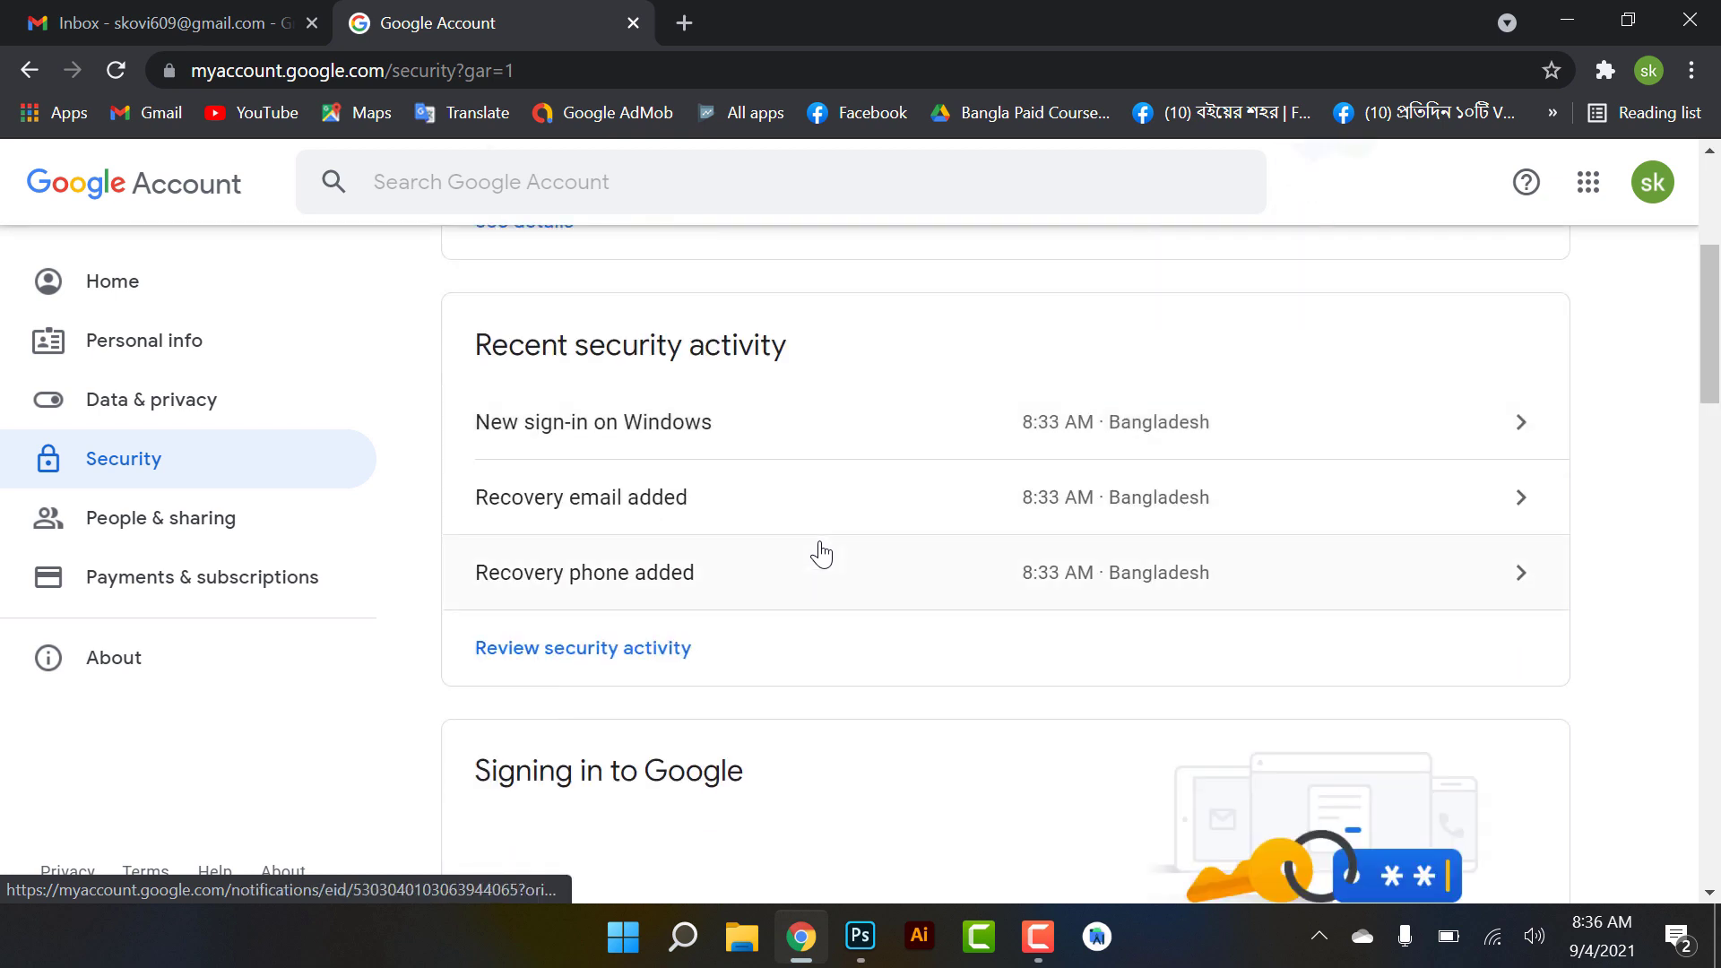
scroll(821, 556, down, 4)
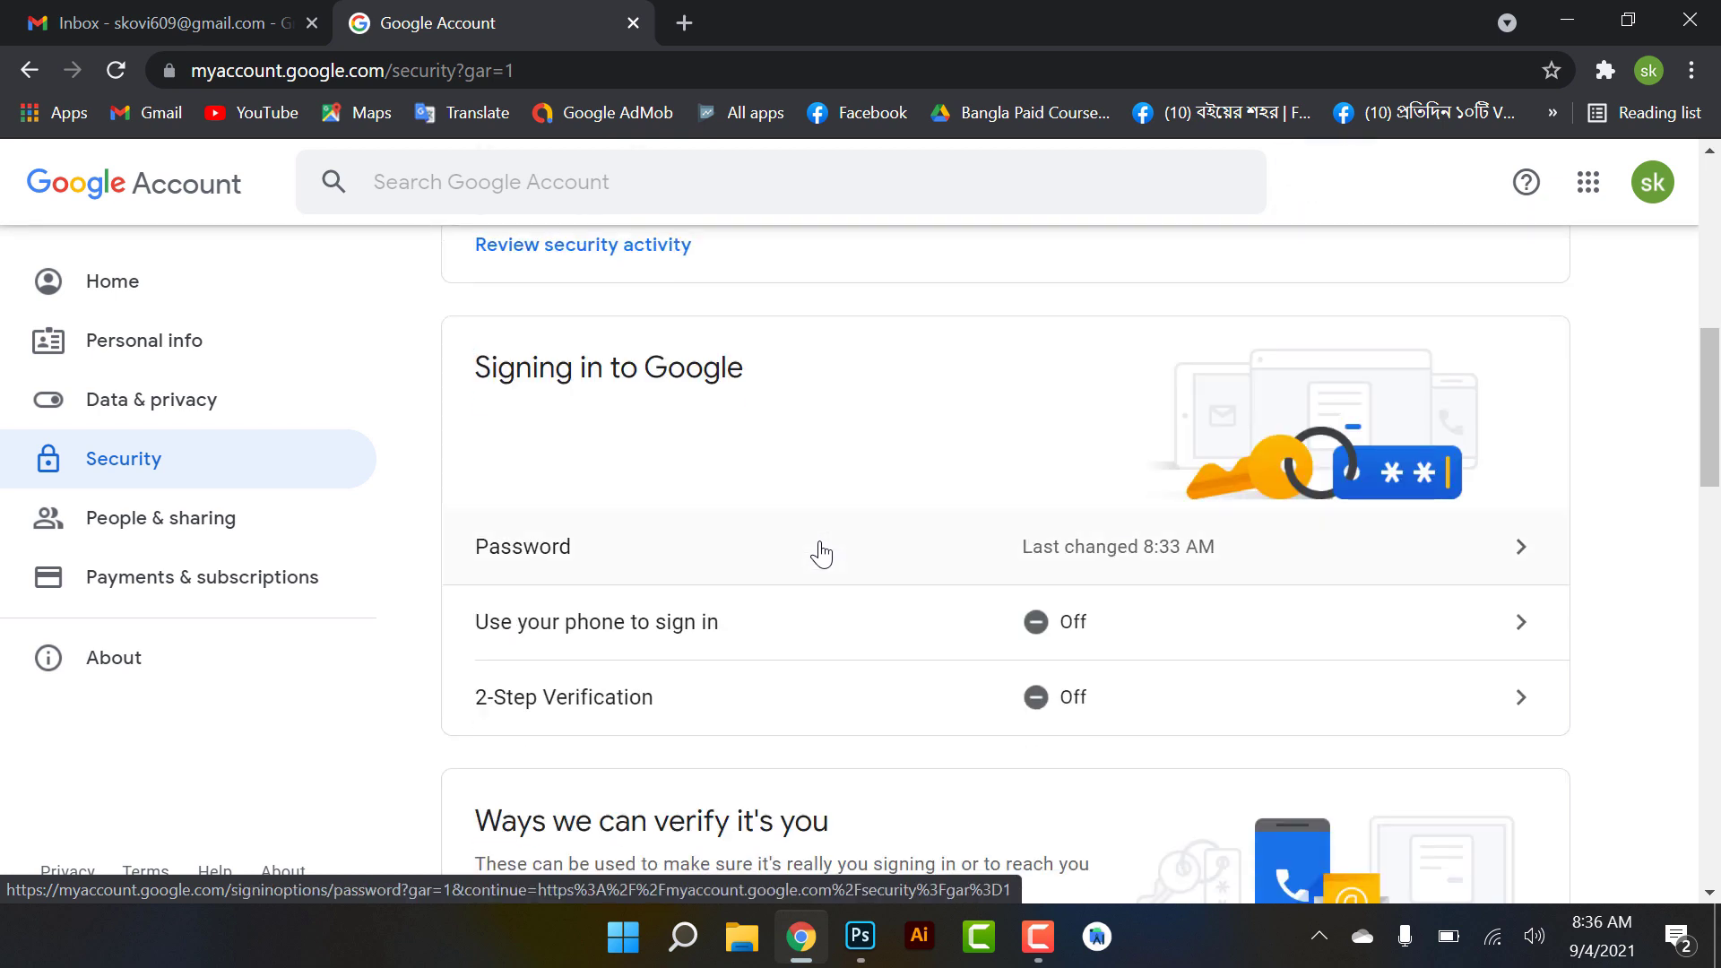
scroll(821, 556, down, 1)
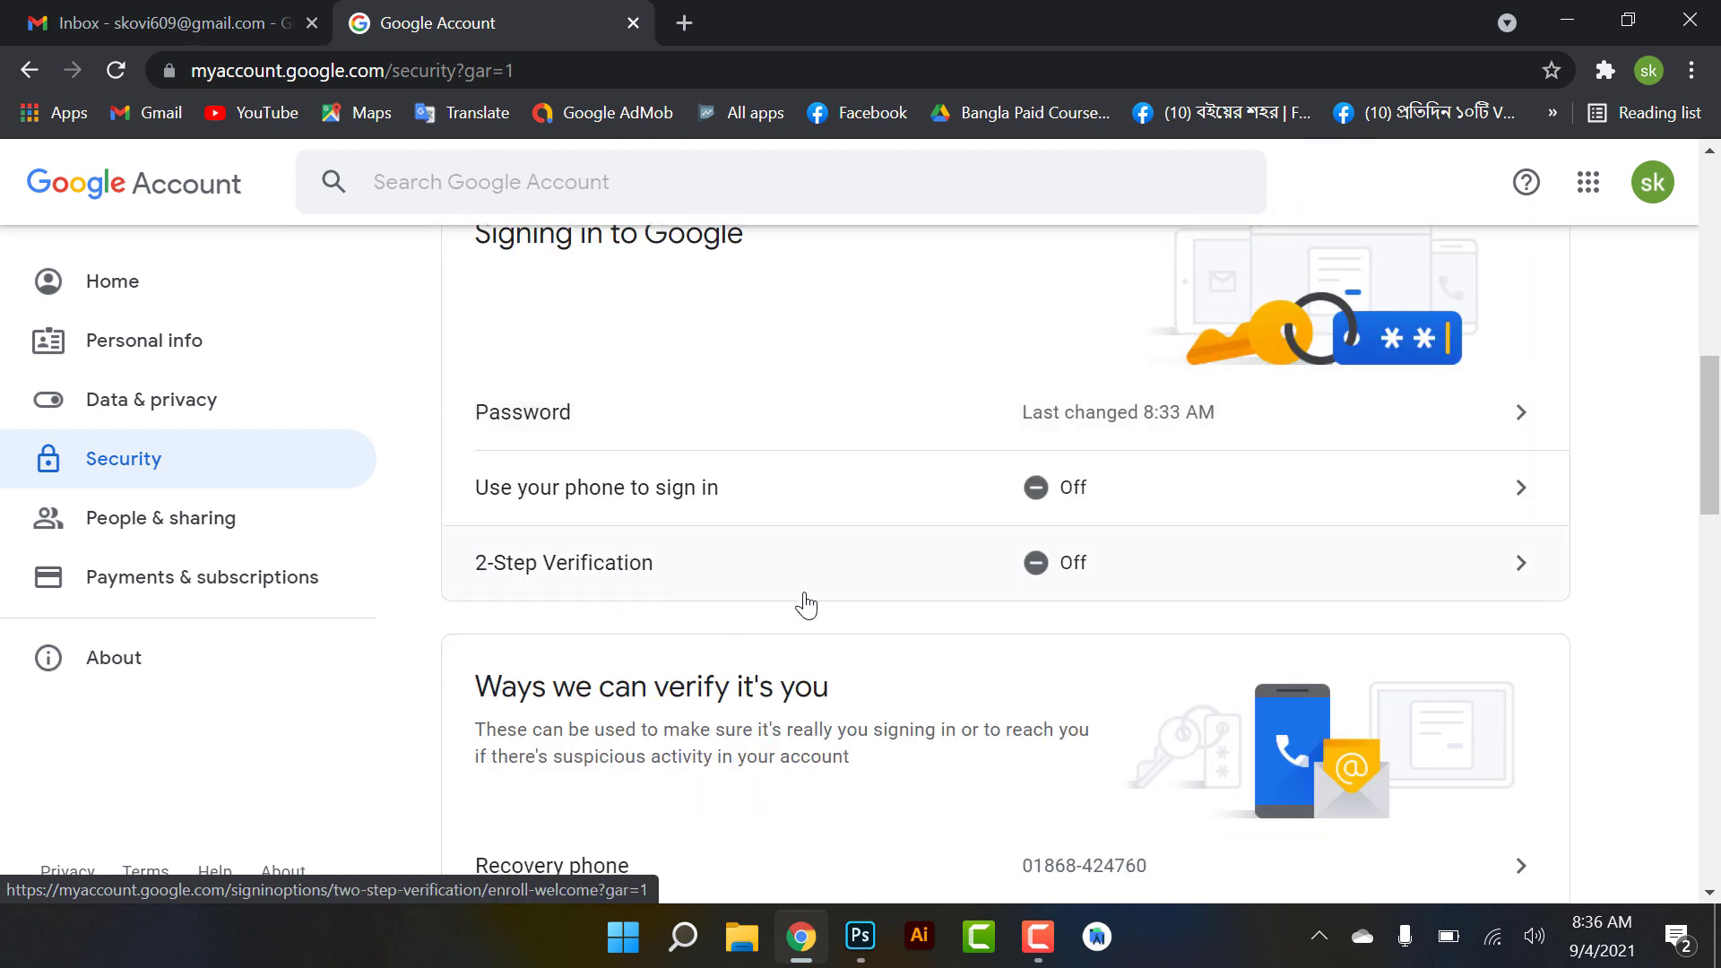
Start 2-Step Verification setup and enter the account password at the verify-it's-you prompt
click(1335, 594)
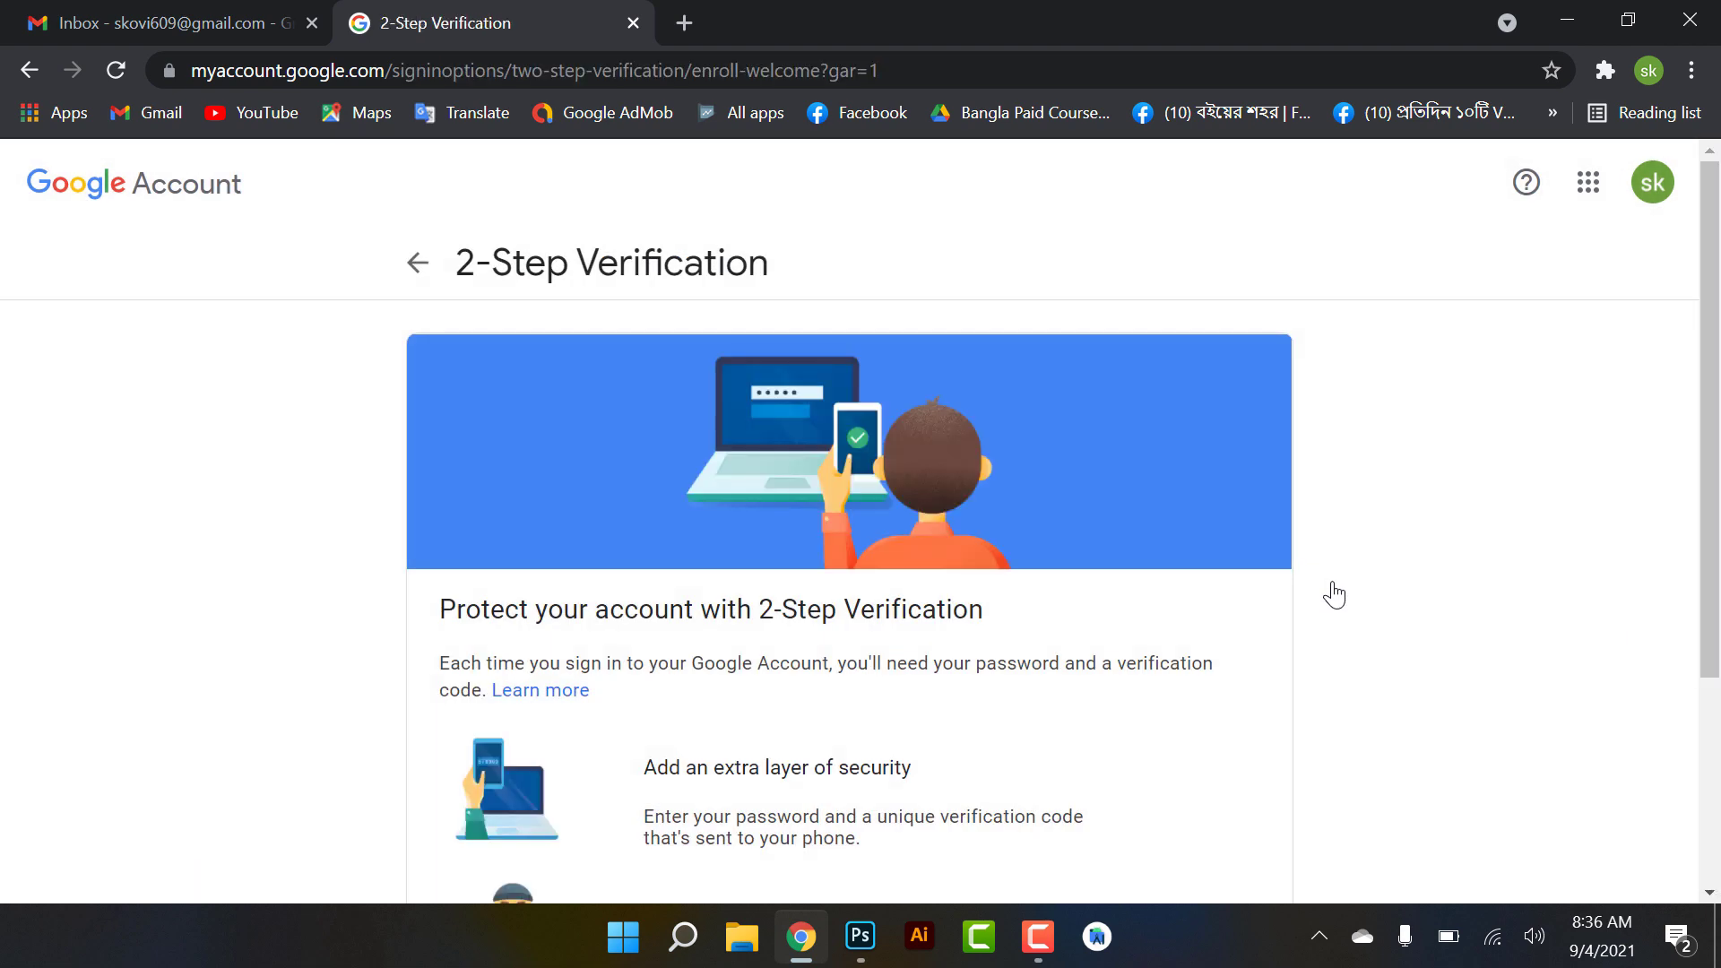
scroll(1334, 593, down, 3)
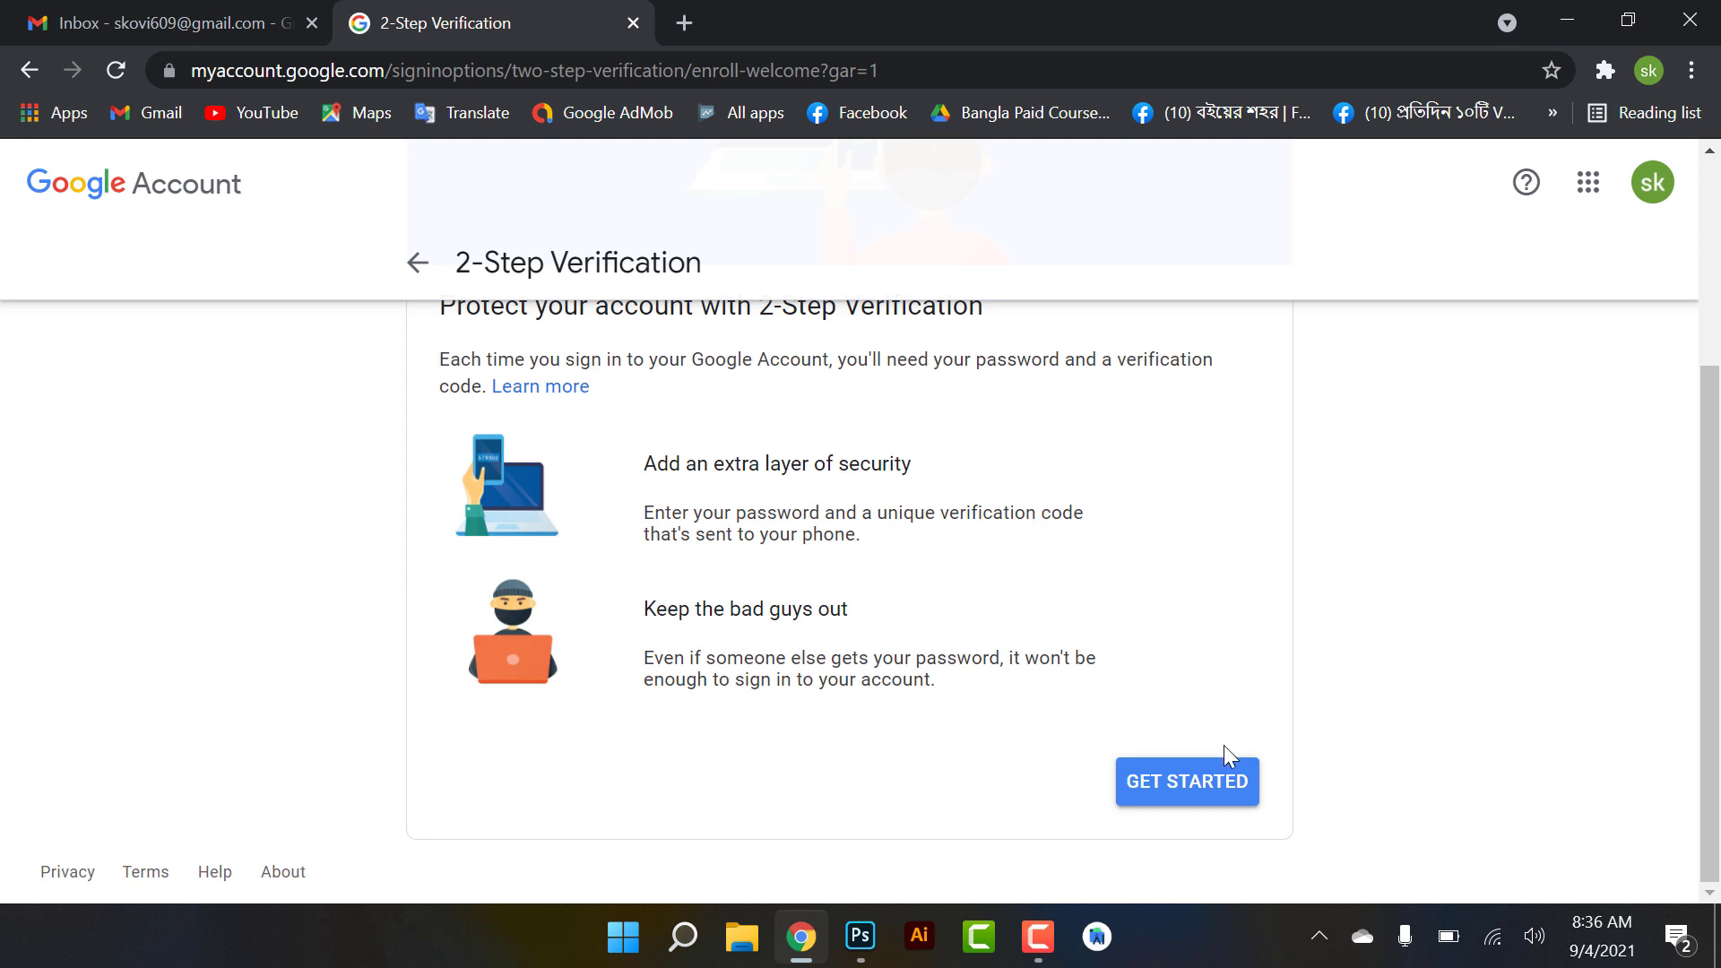
click(1211, 794)
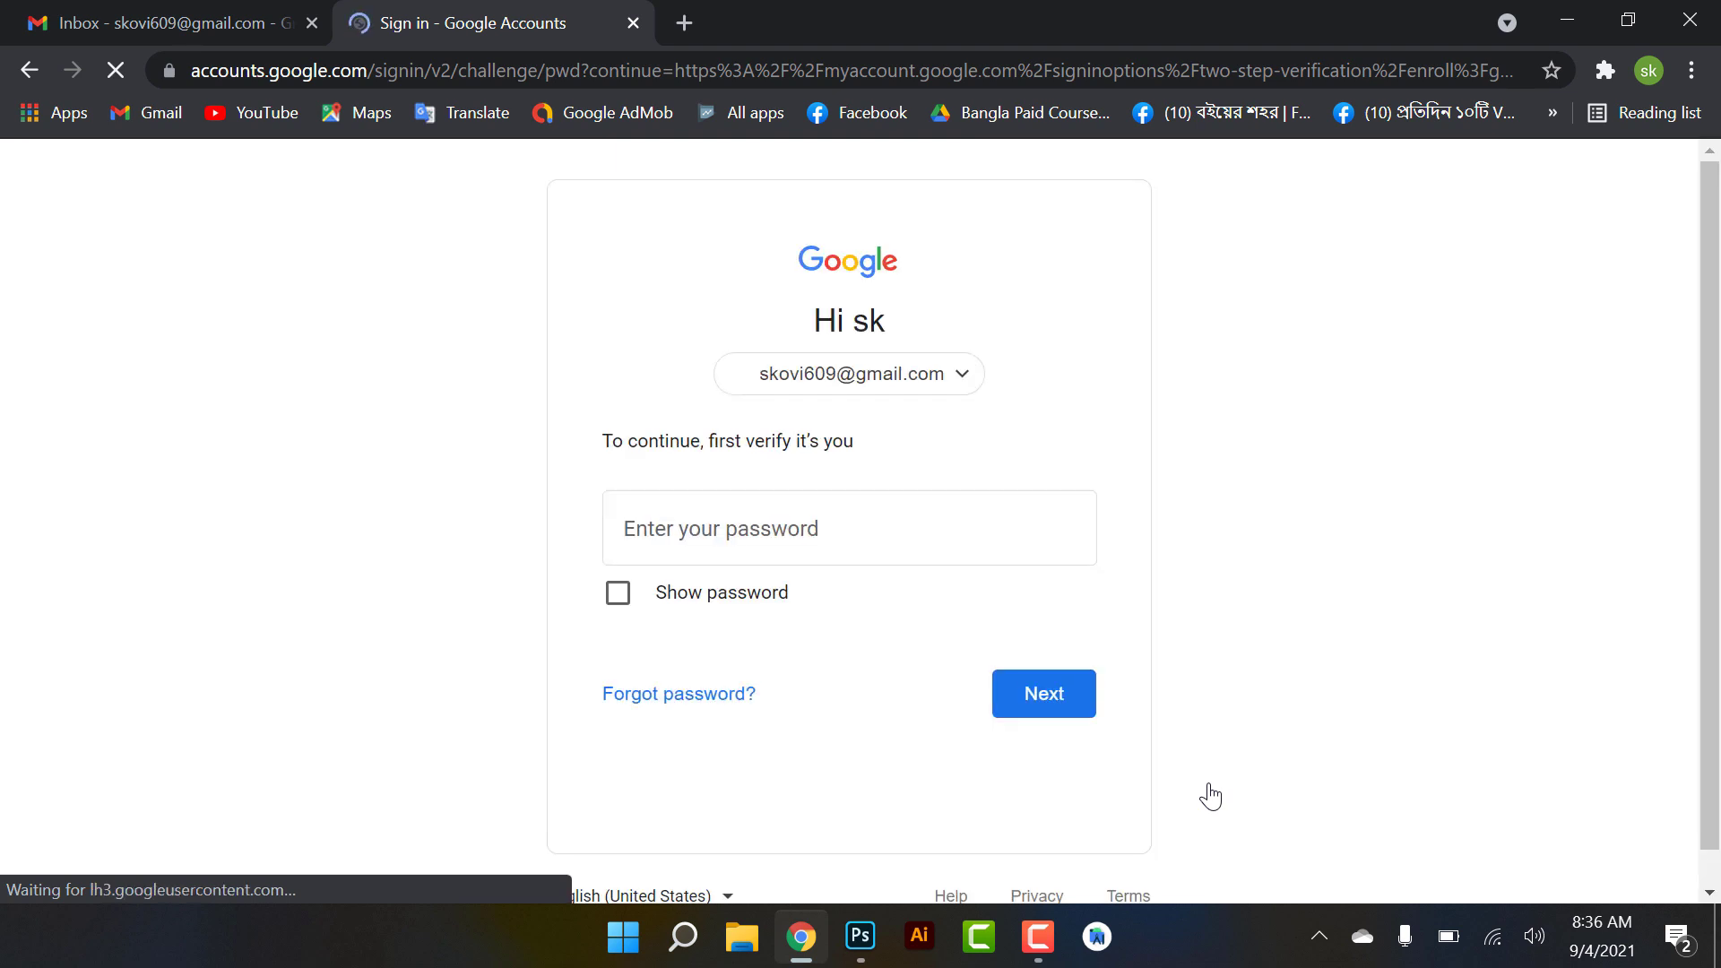
click(1046, 529)
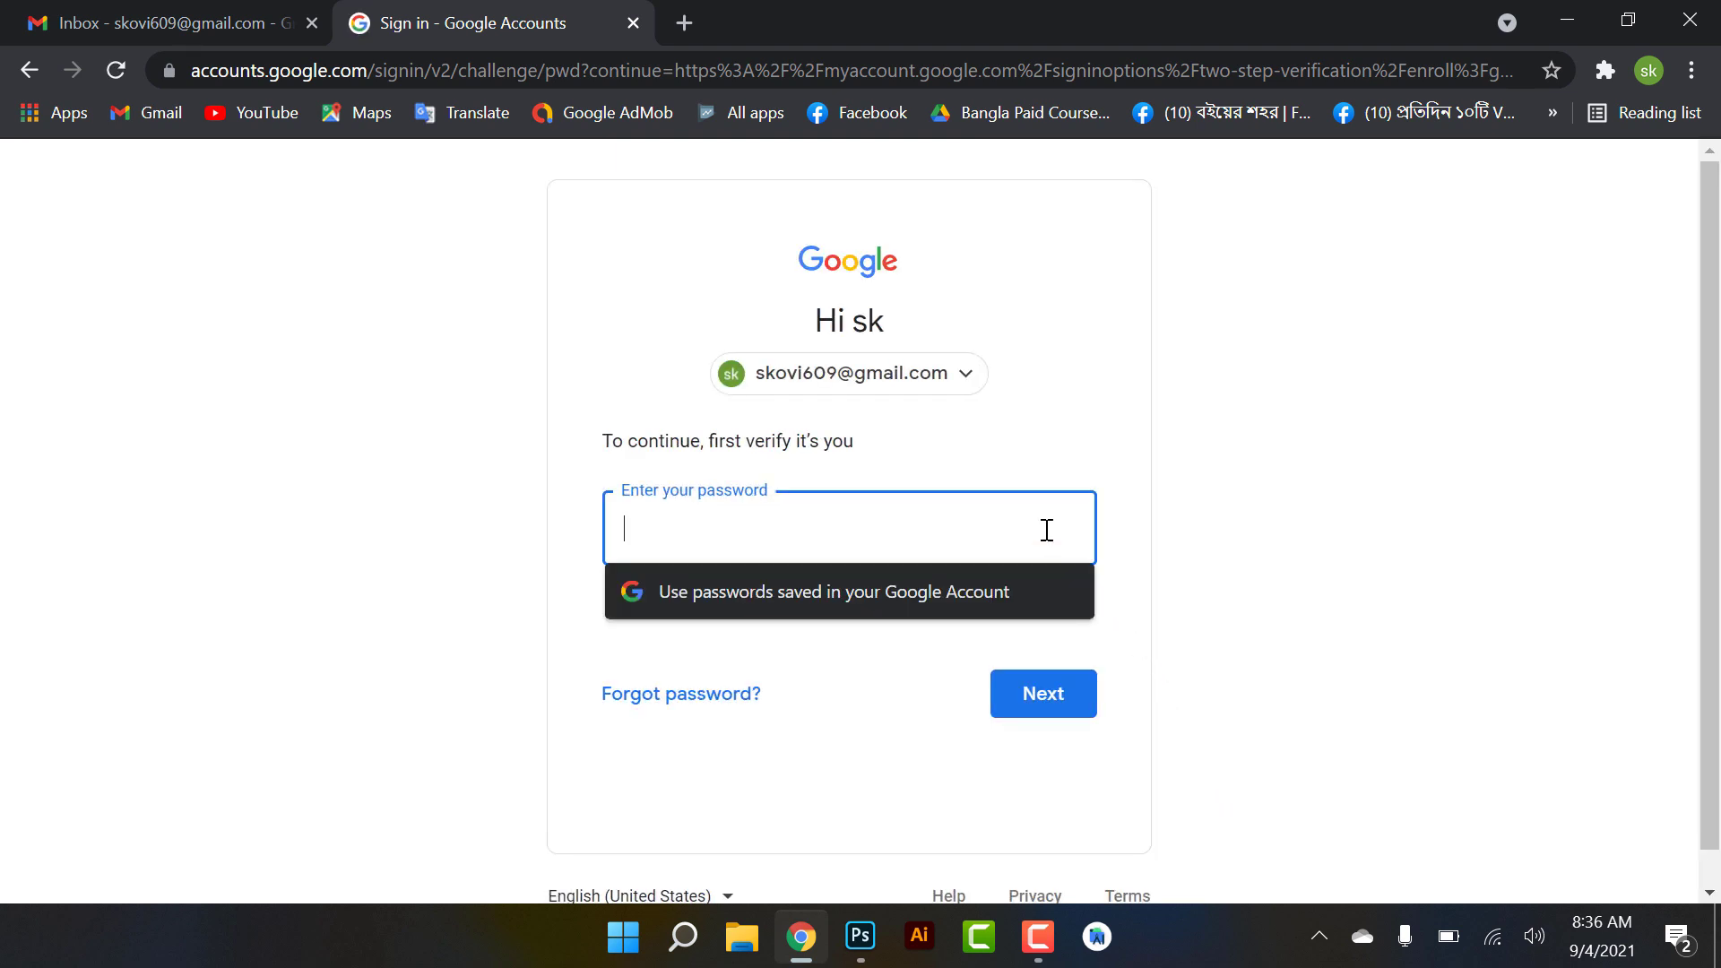
text(s)
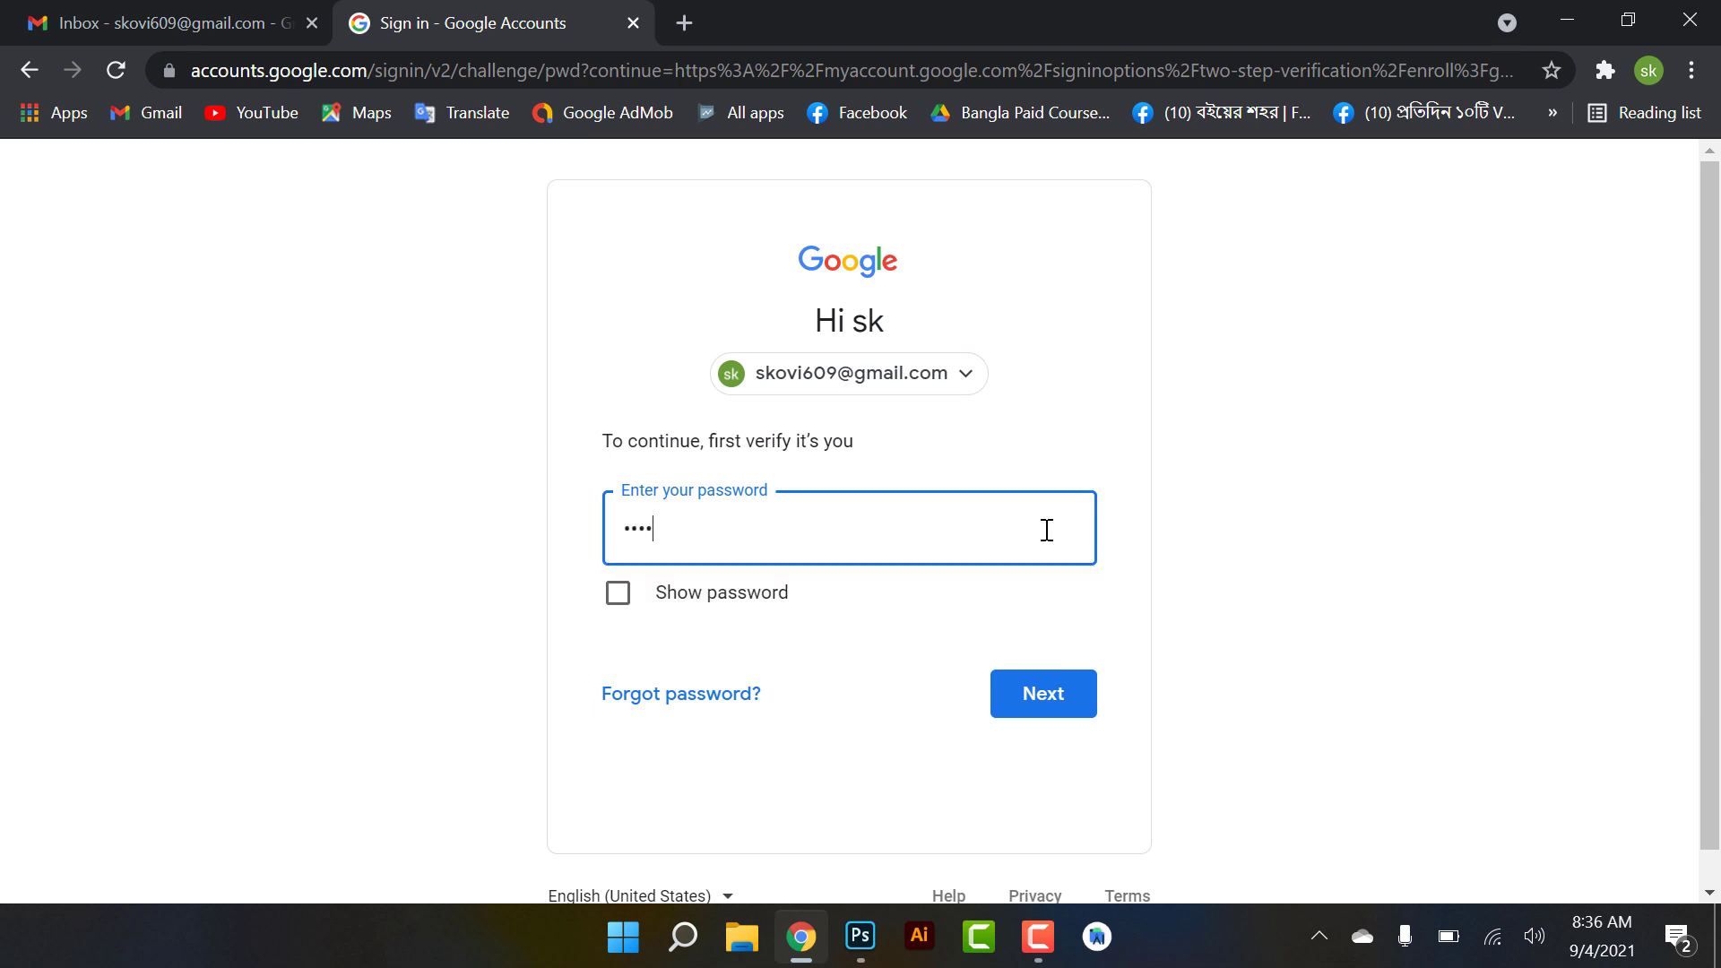
text(a)
Submit the password, keep Text message as the method, and send a verification code to the phone
click(1065, 692)
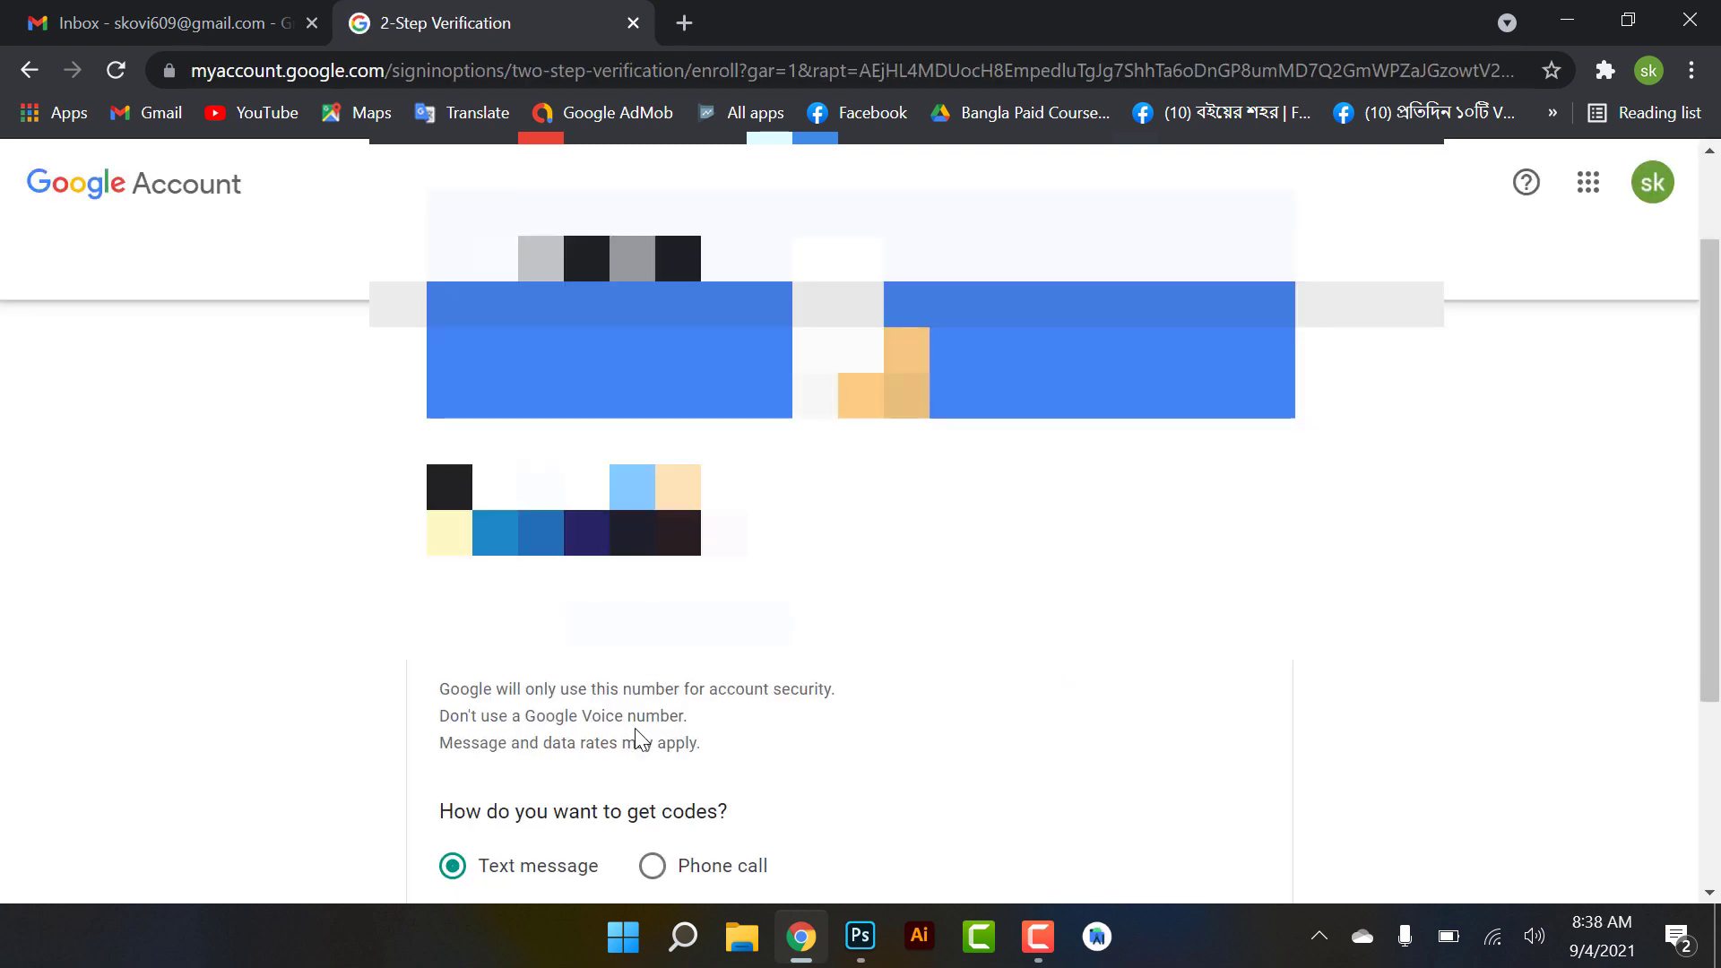
scroll(635, 728, down, 1)
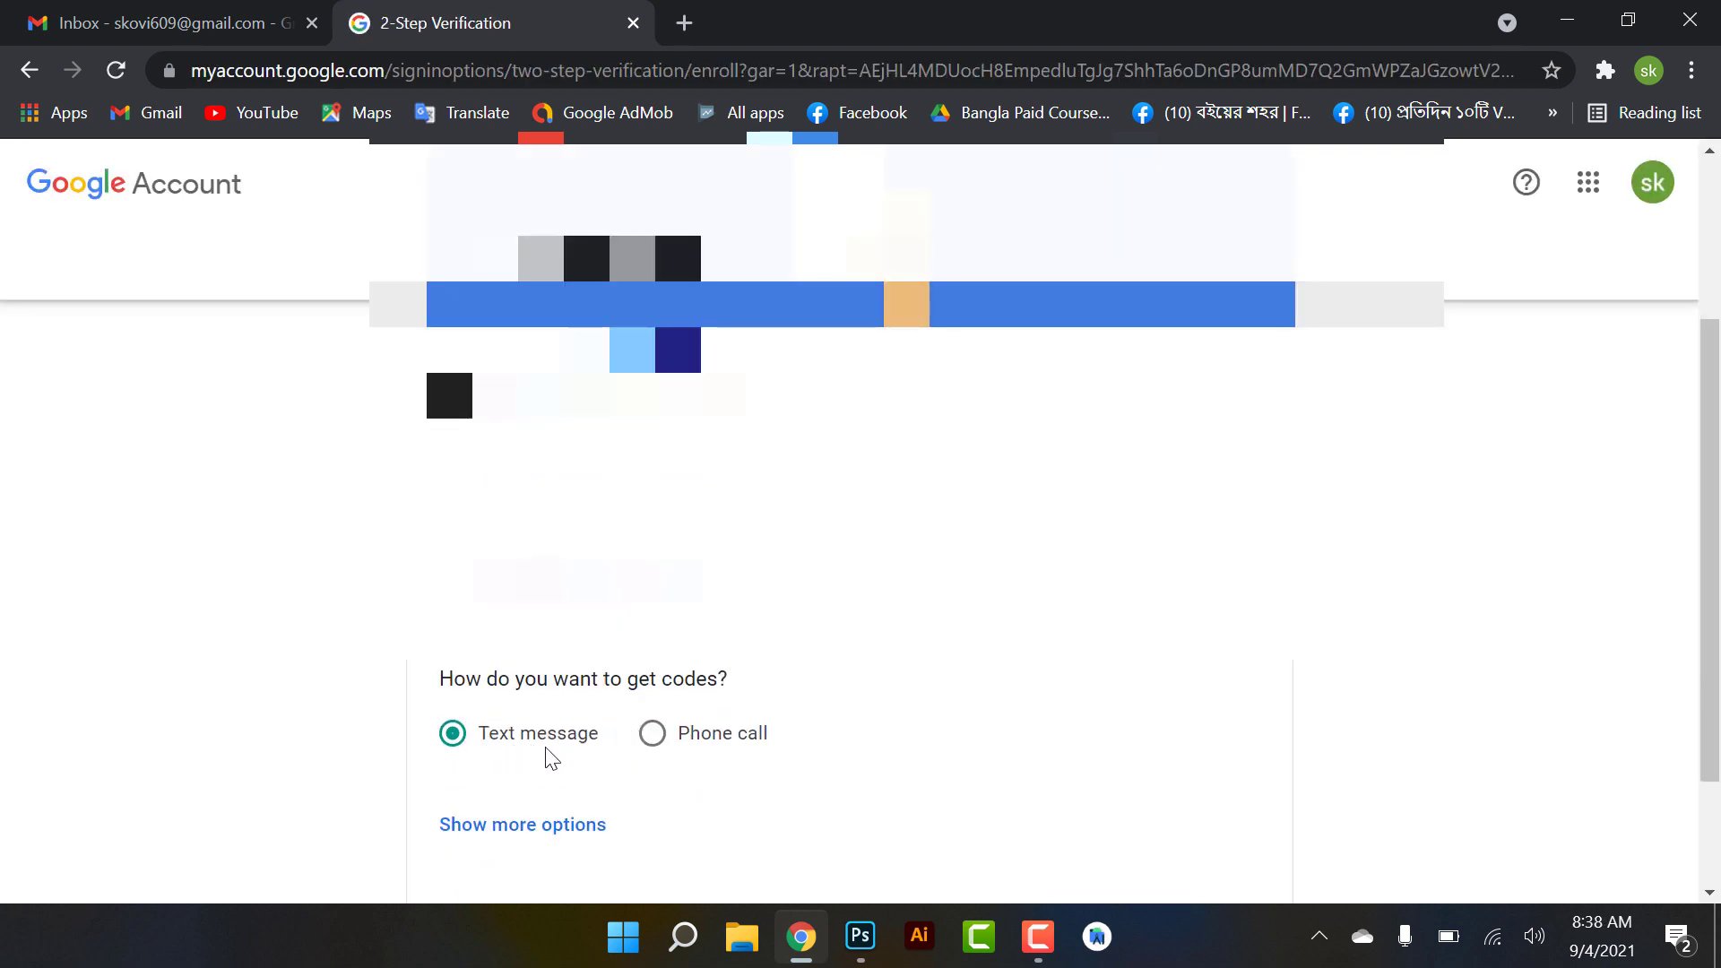
scroll(560, 754, down, 1)
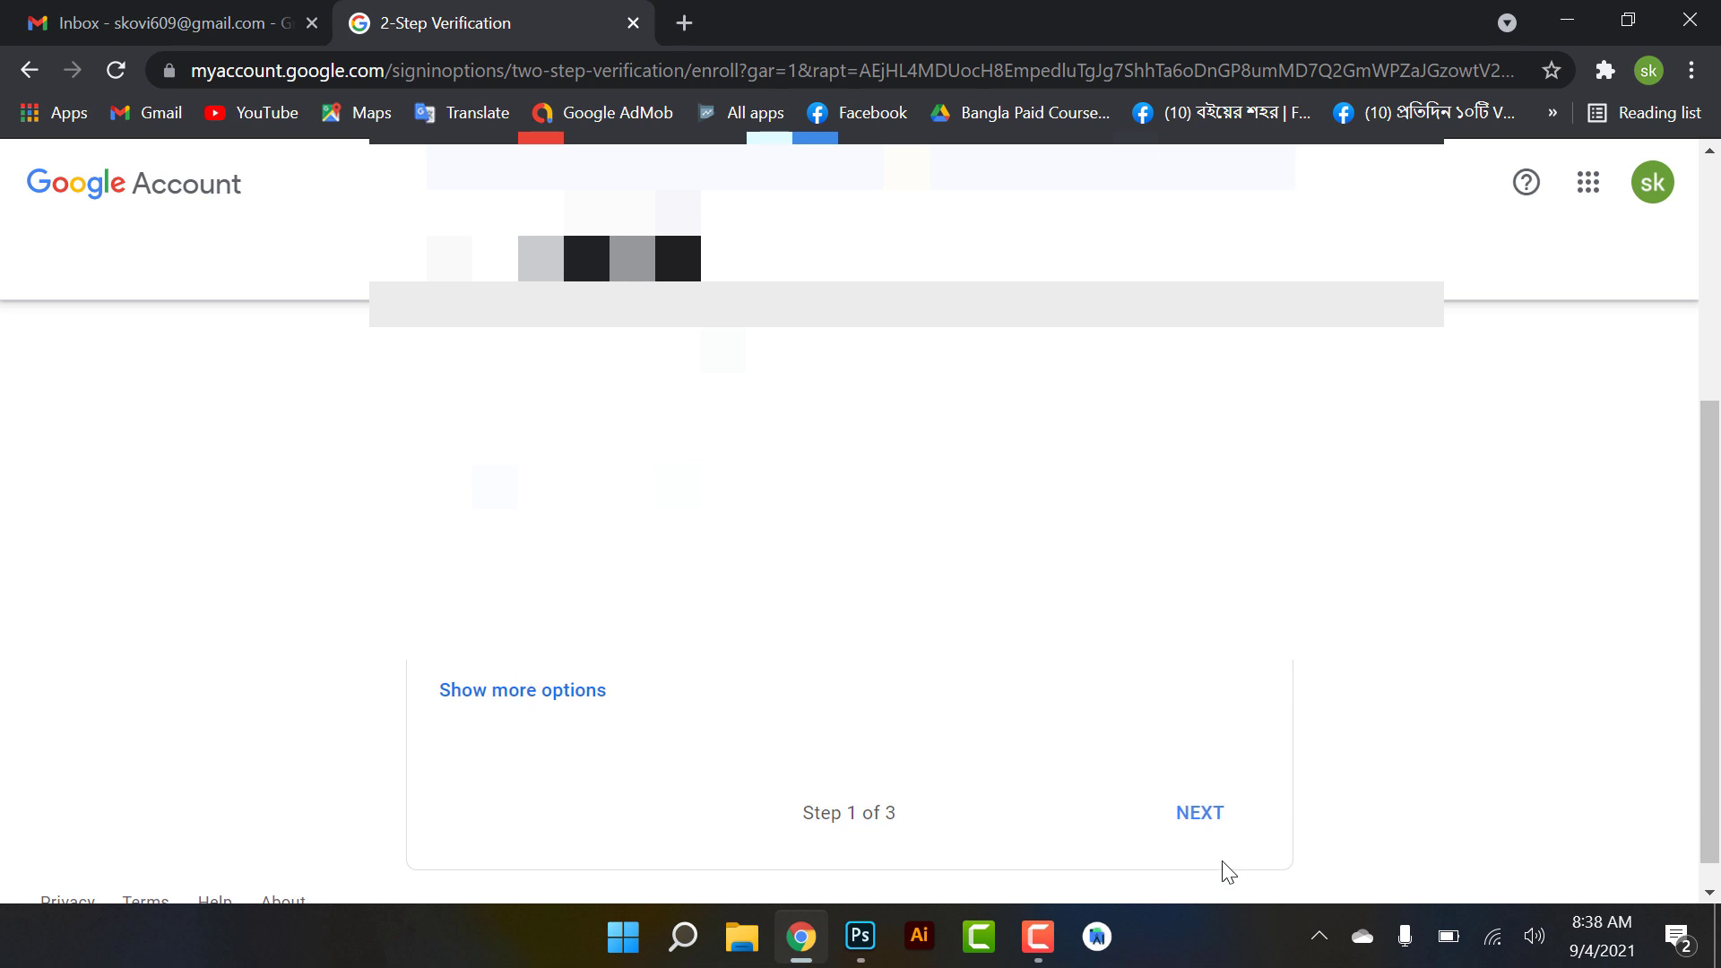
click(520, 707)
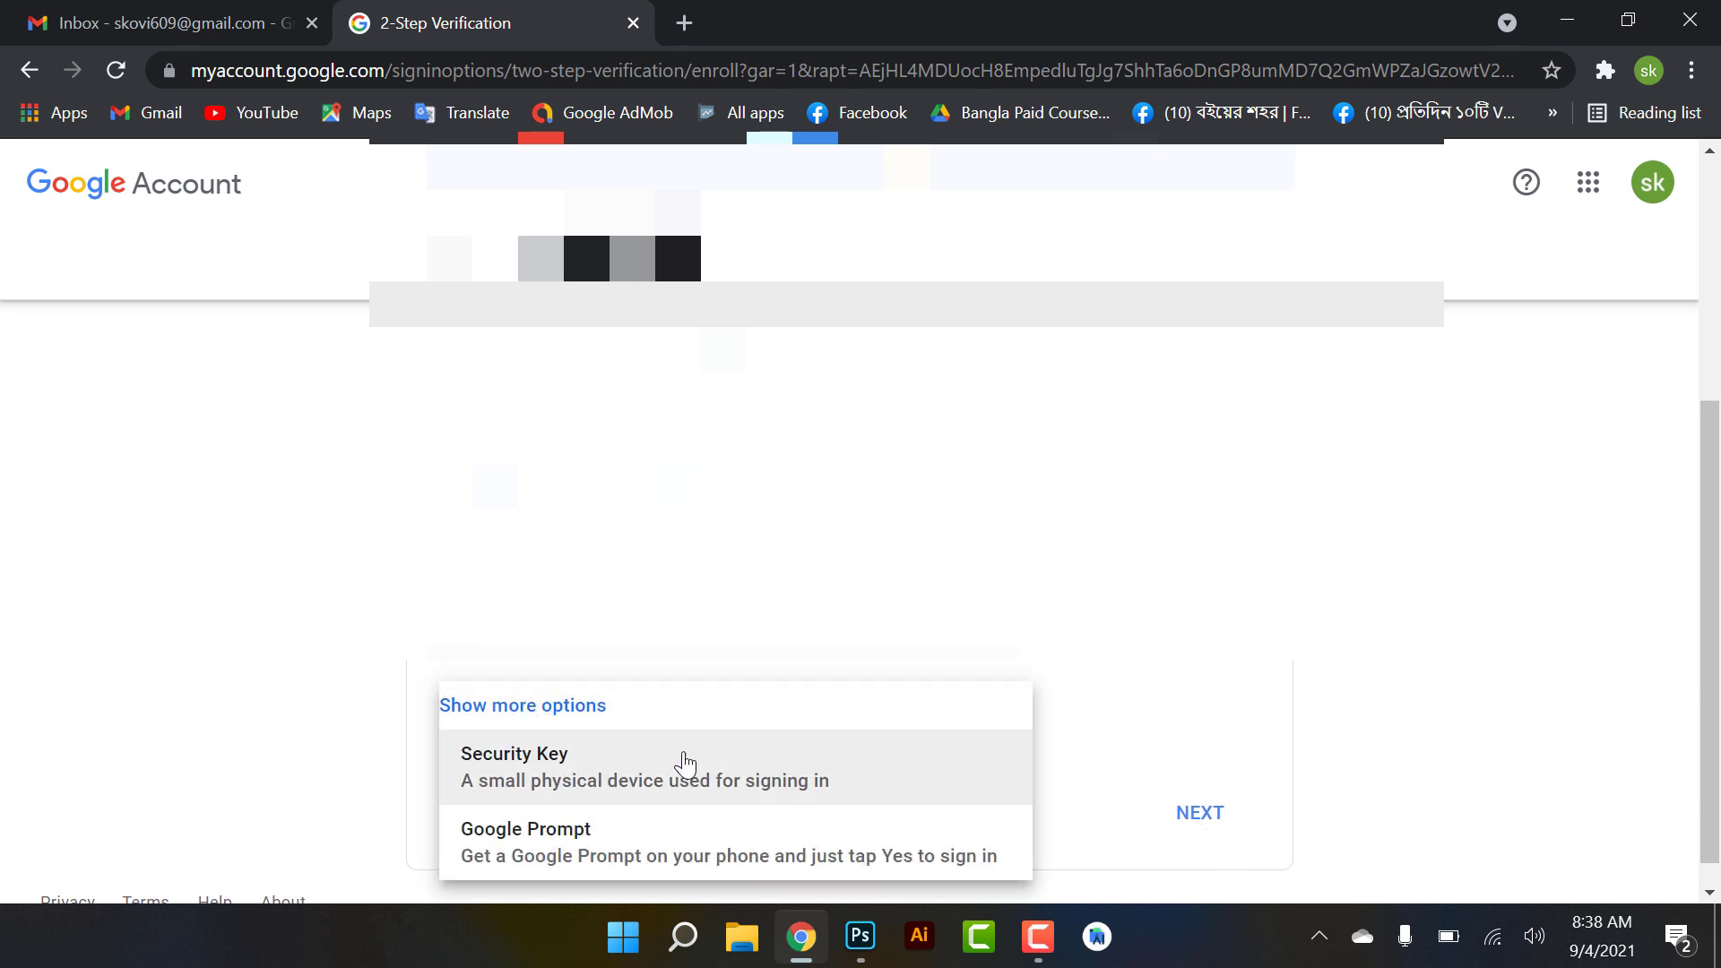
click(358, 703)
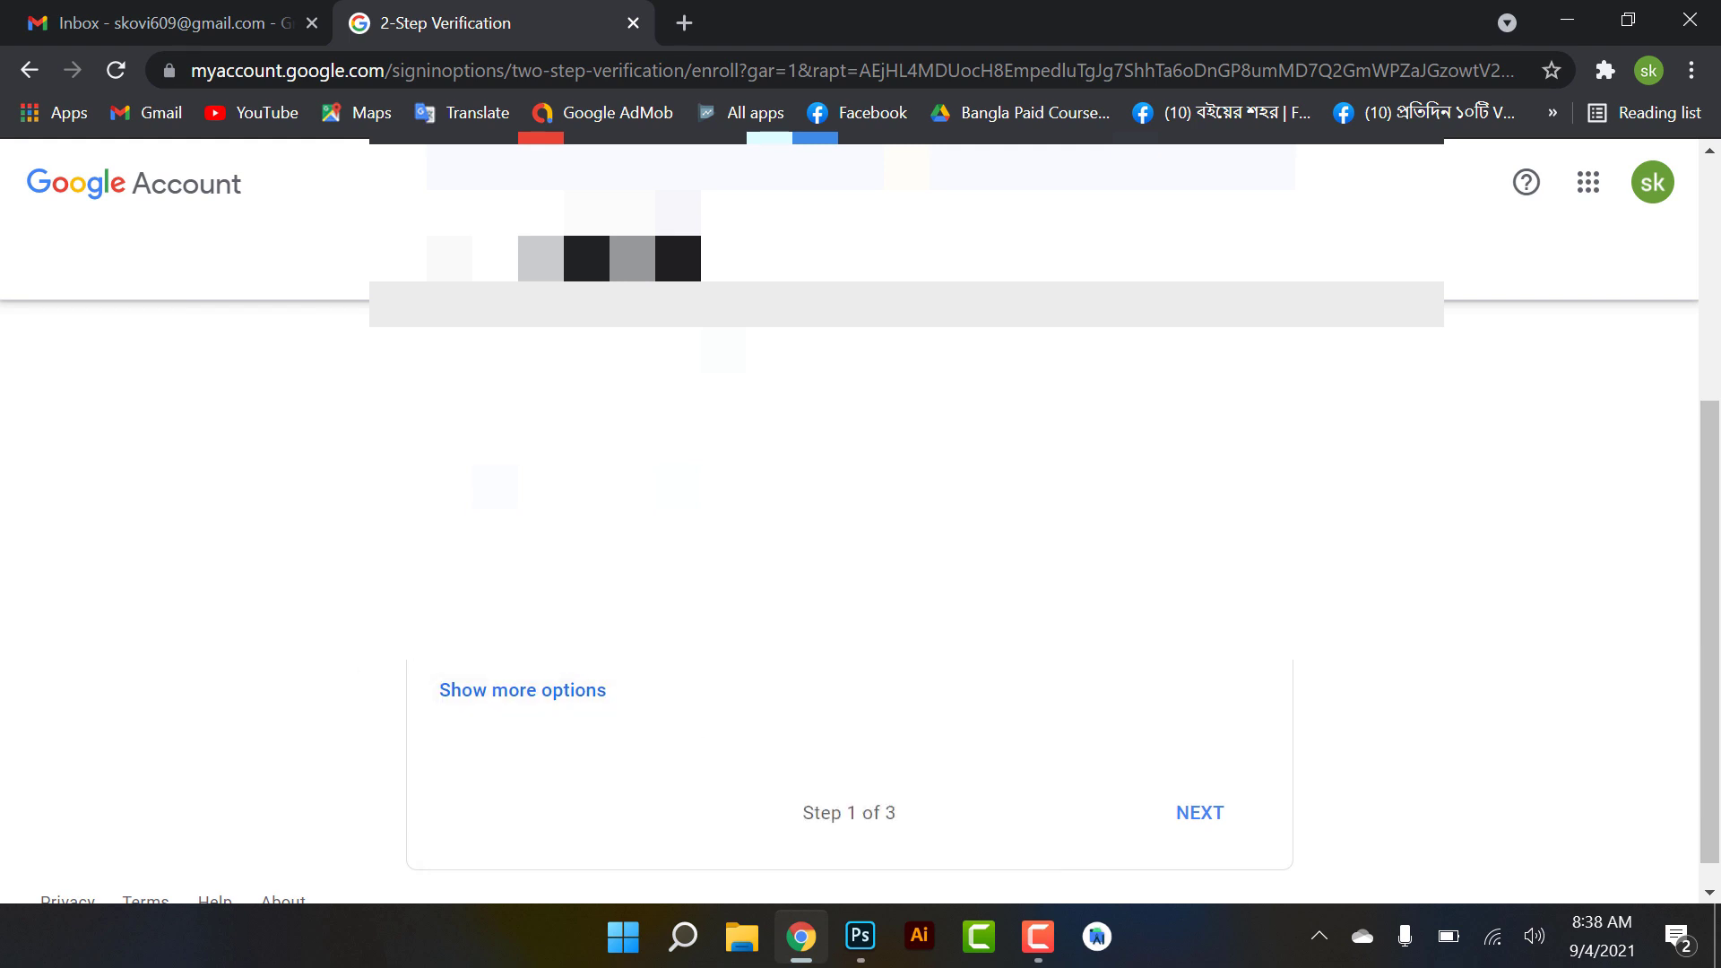
click(1193, 816)
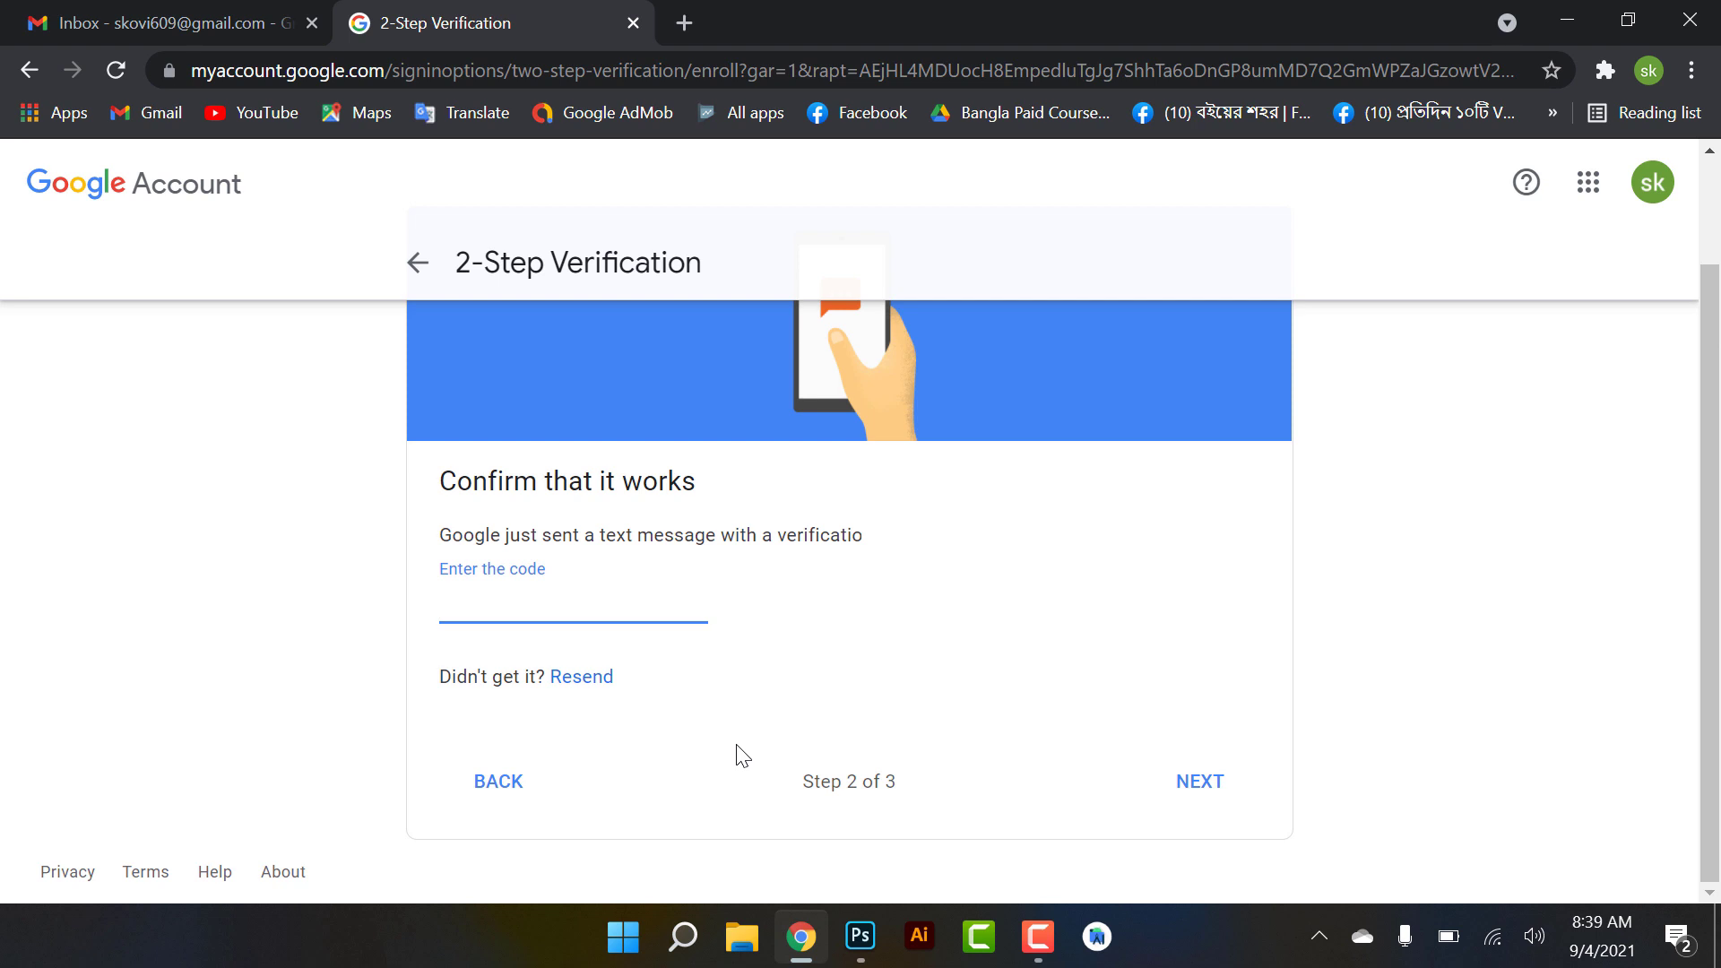
Enter the texted verification code and turn 2-Step Verification on
click(1201, 778)
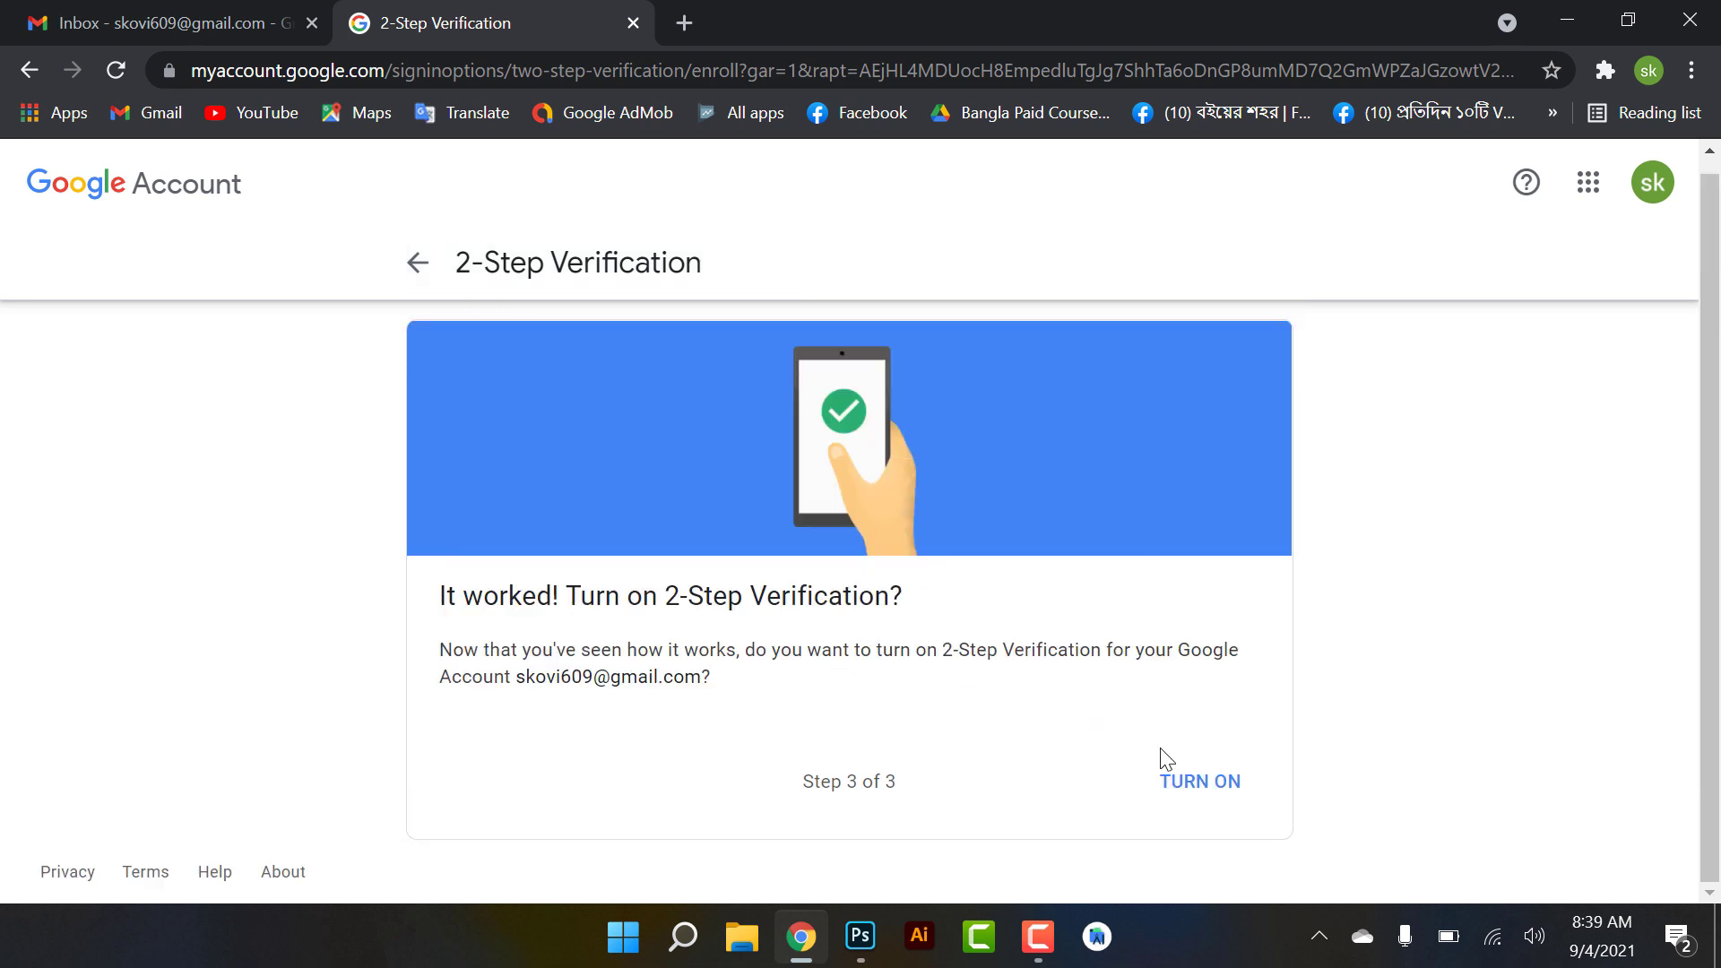
click(1220, 784)
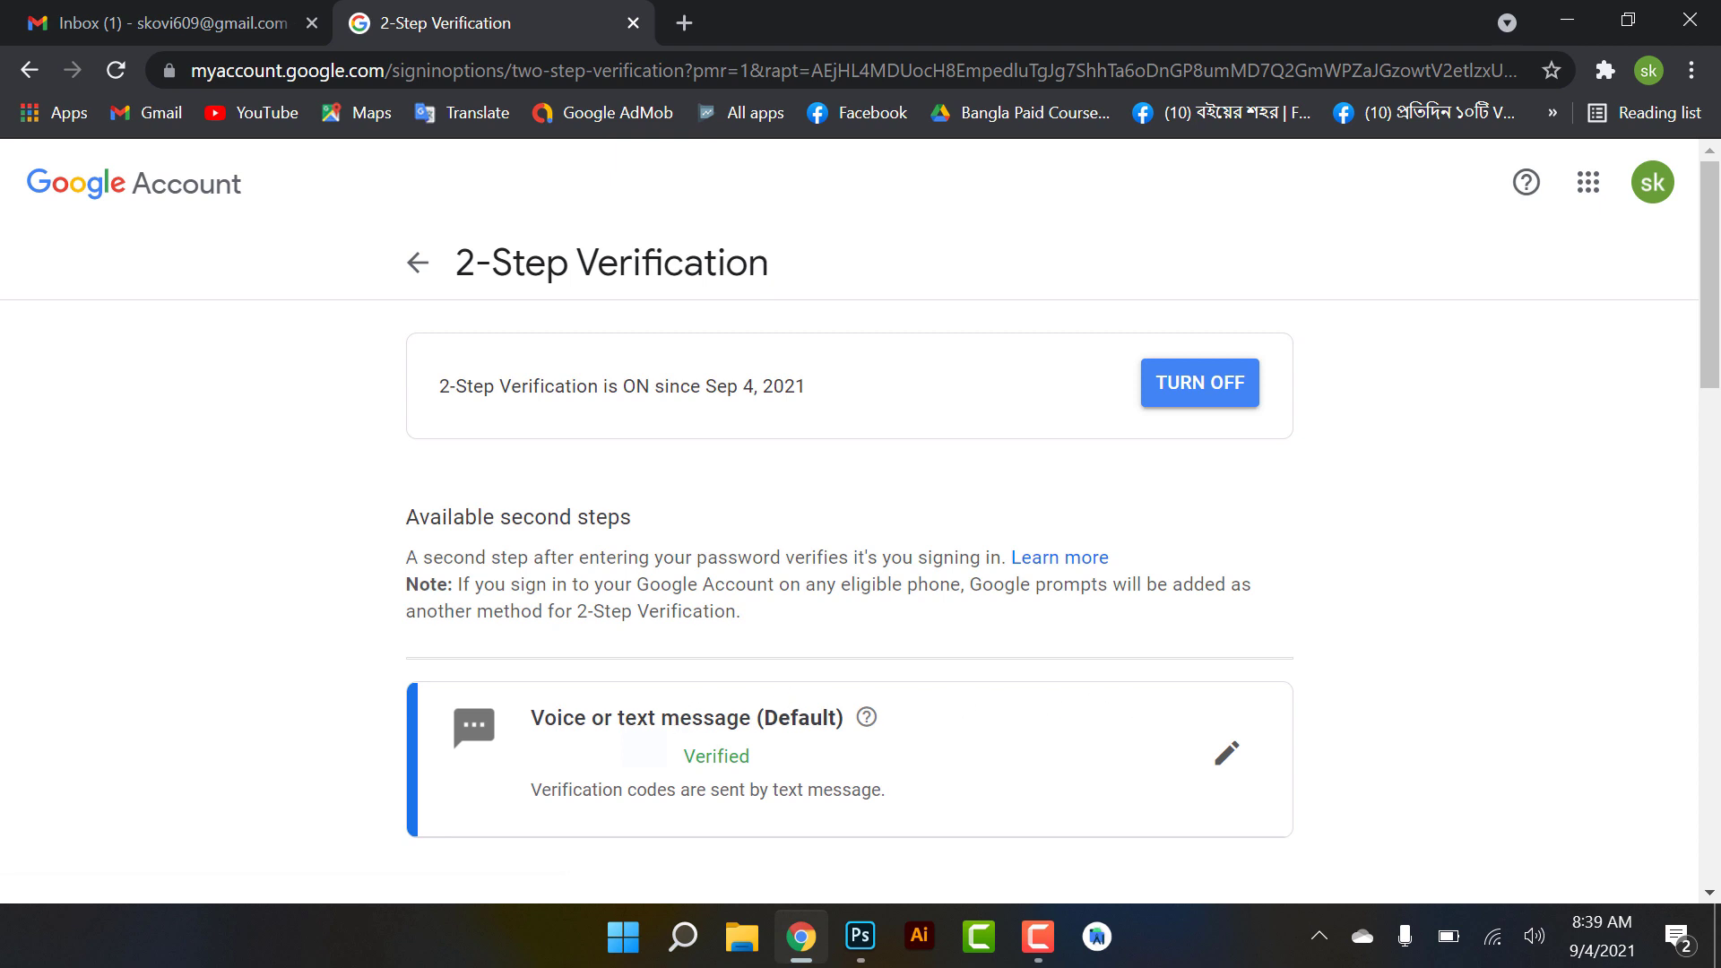
drag(531, 753, 667, 769)
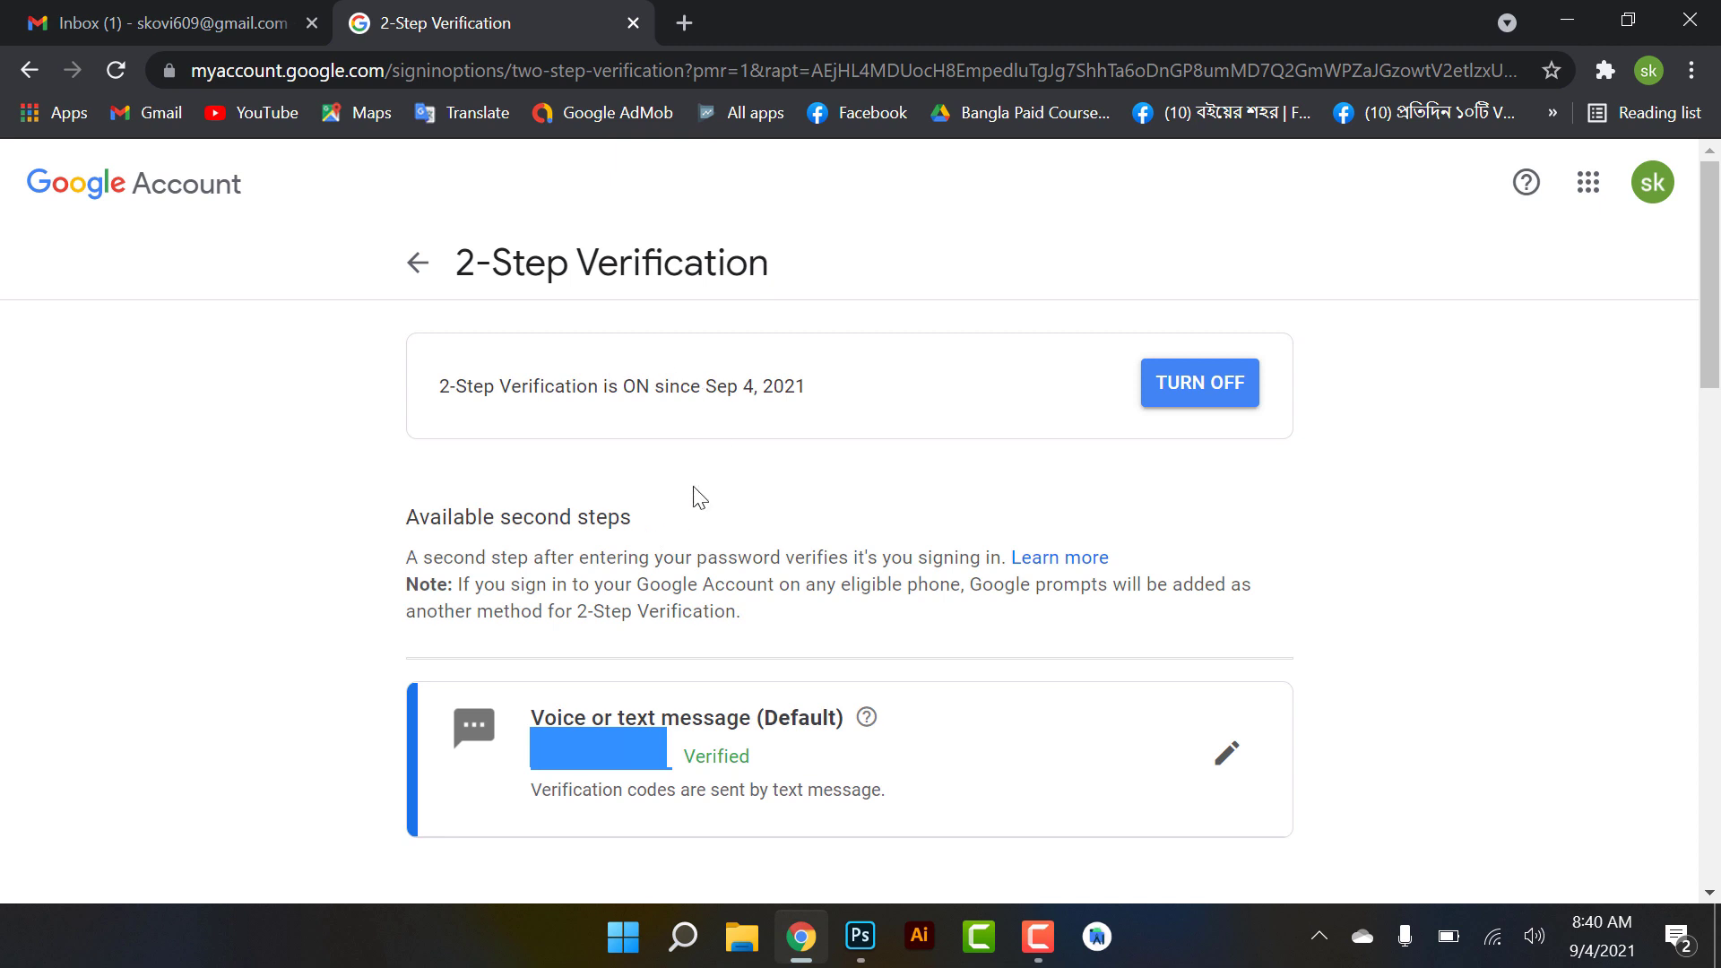
Go from the Google Account home page to Personal info and scroll to the Basic info photo row
click(199, 186)
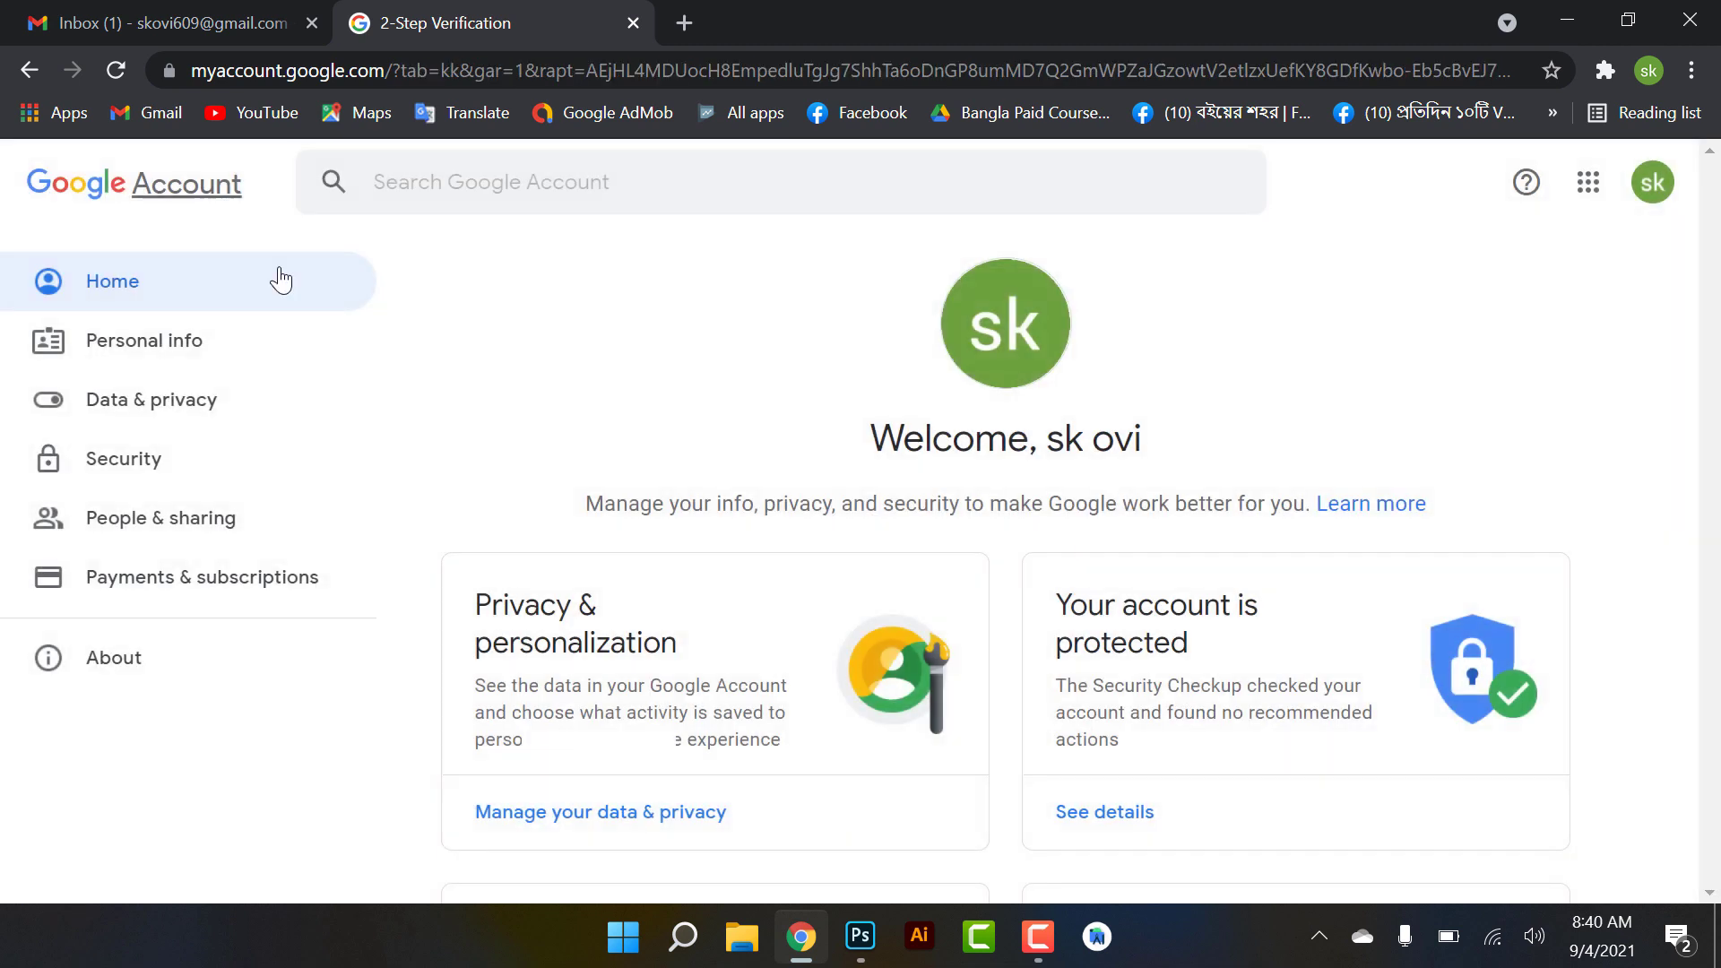
scroll(767, 475, down, 1)
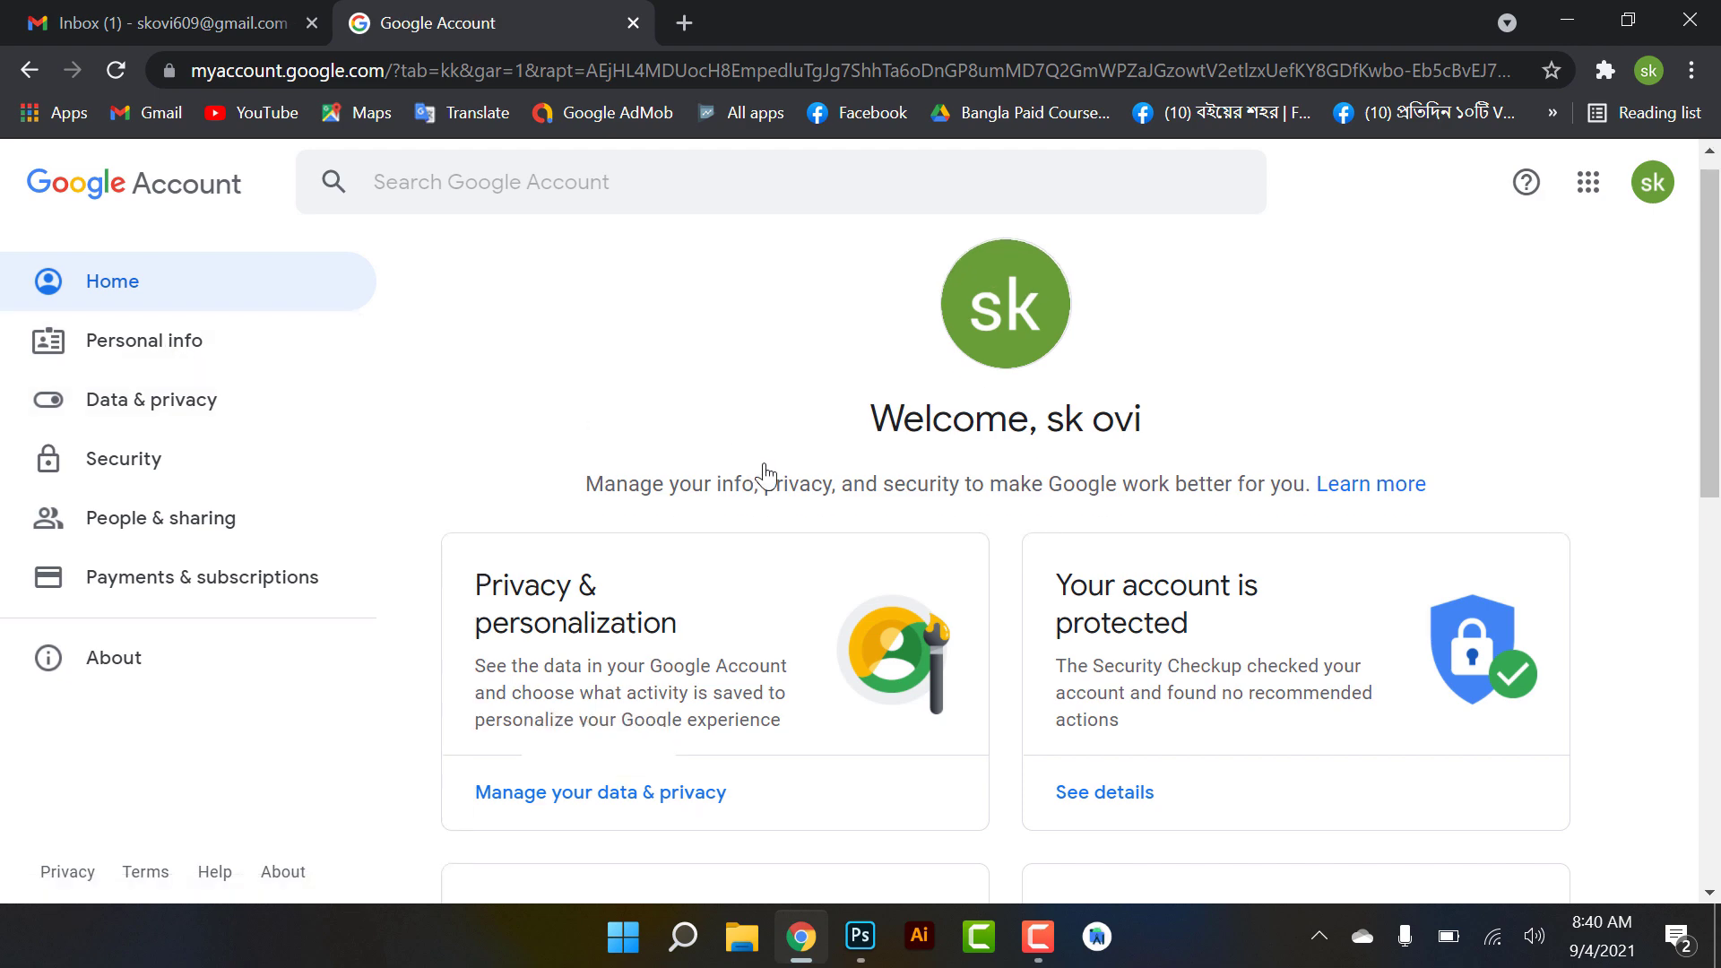
scroll(772, 495, down, 5)
scroll(767, 496, down, 2)
scroll(761, 496, up, 3)
scroll(761, 496, up, 3)
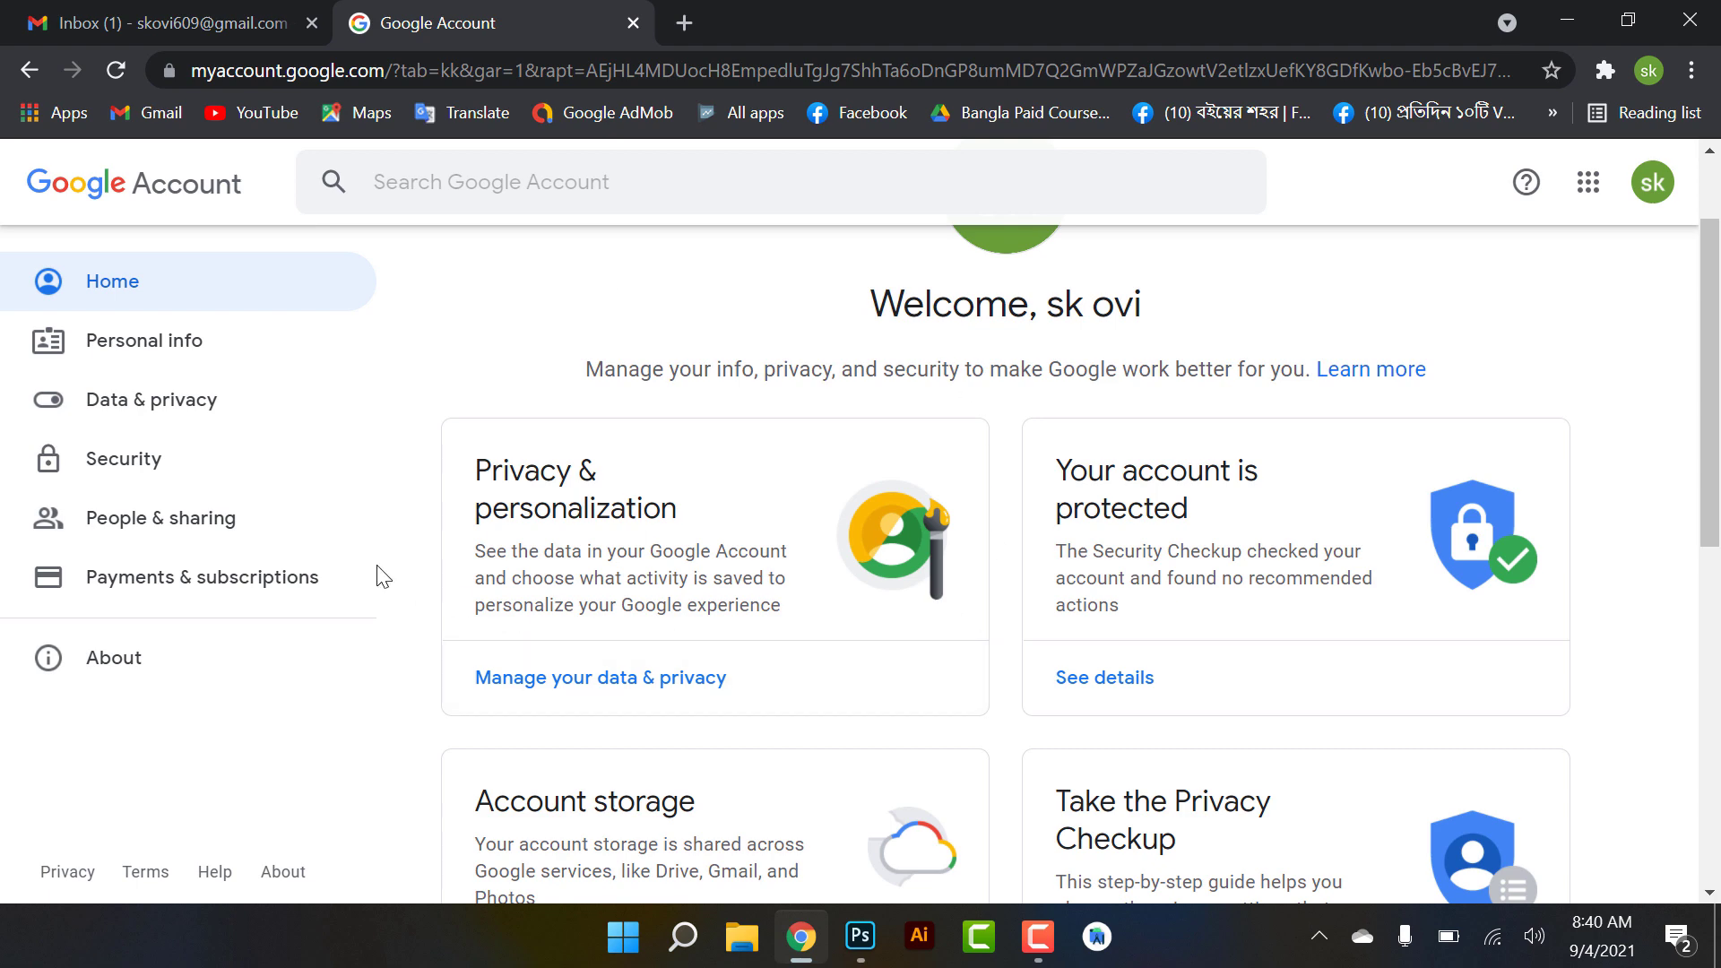
click(176, 357)
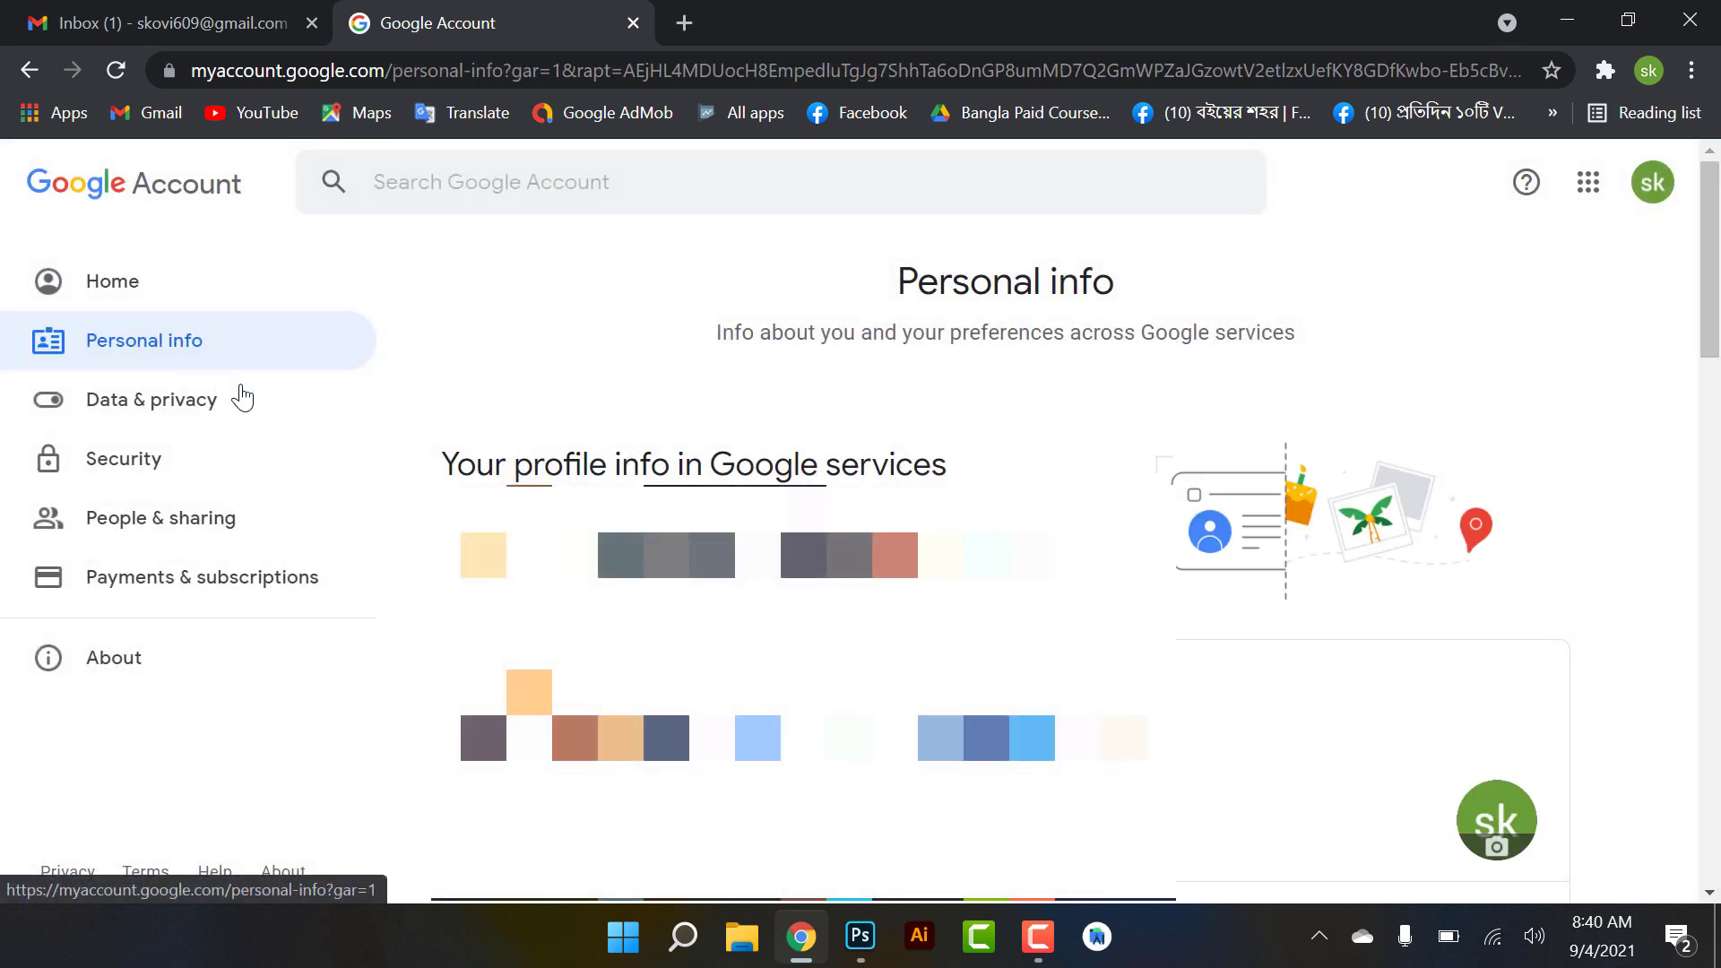
scroll(238, 396, down, 2)
scroll(987, 538, down, 1)
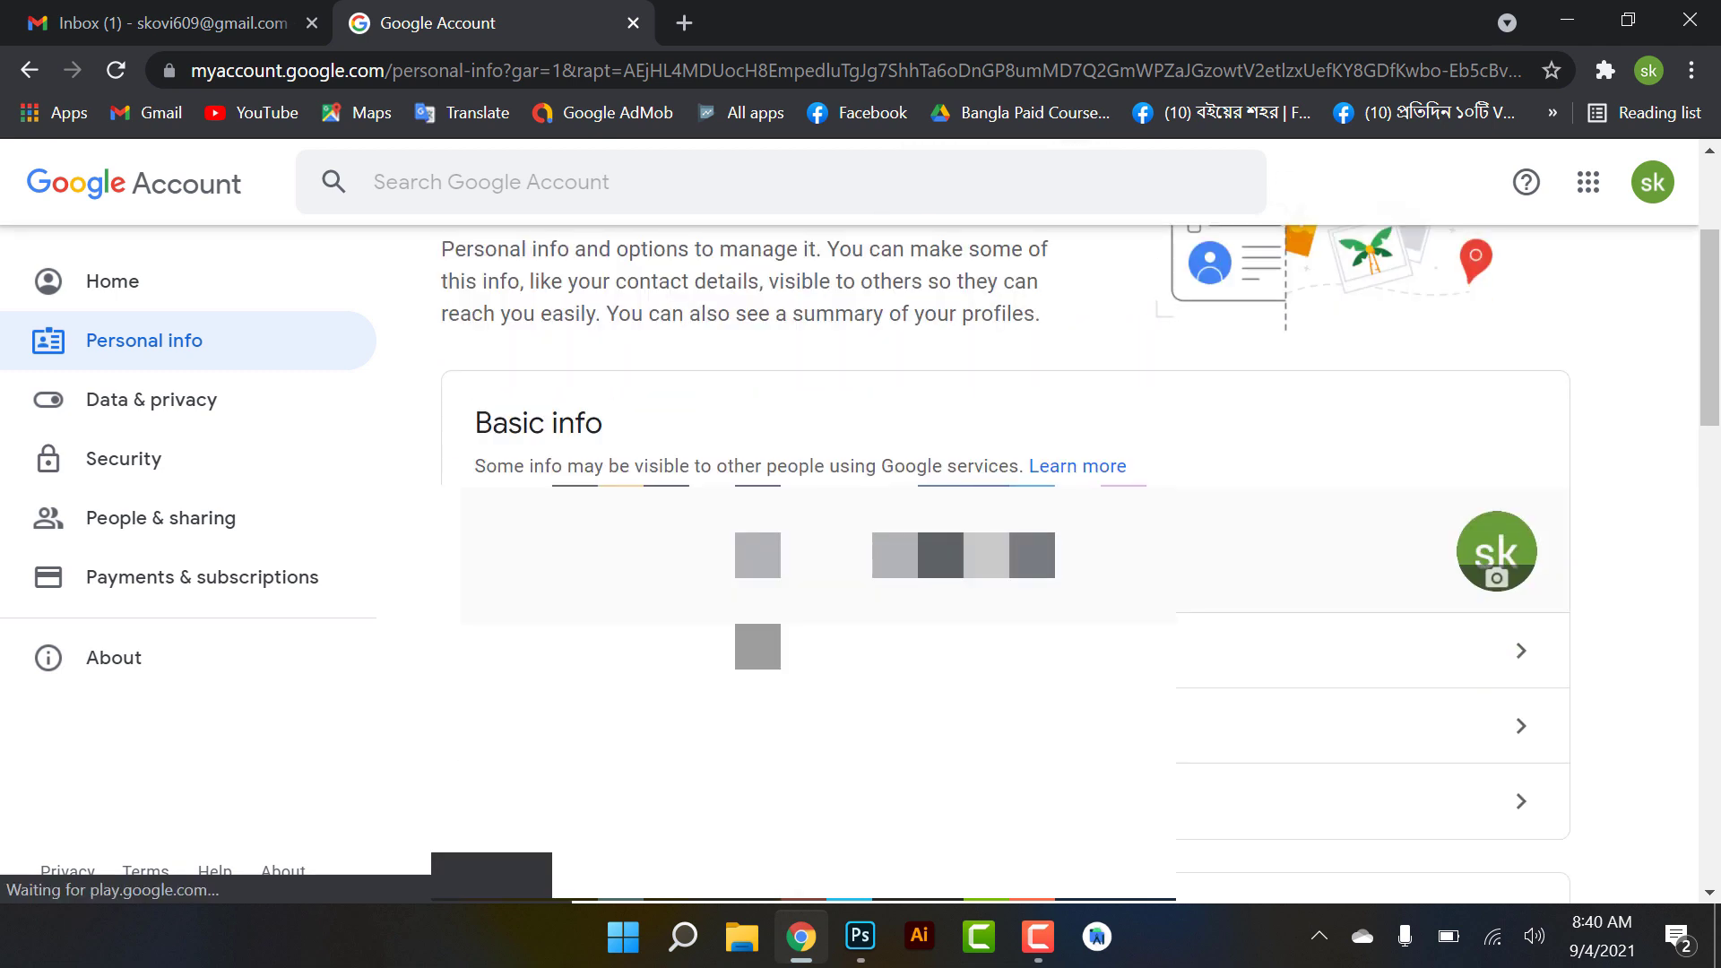
scroll(964, 452, down, 1)
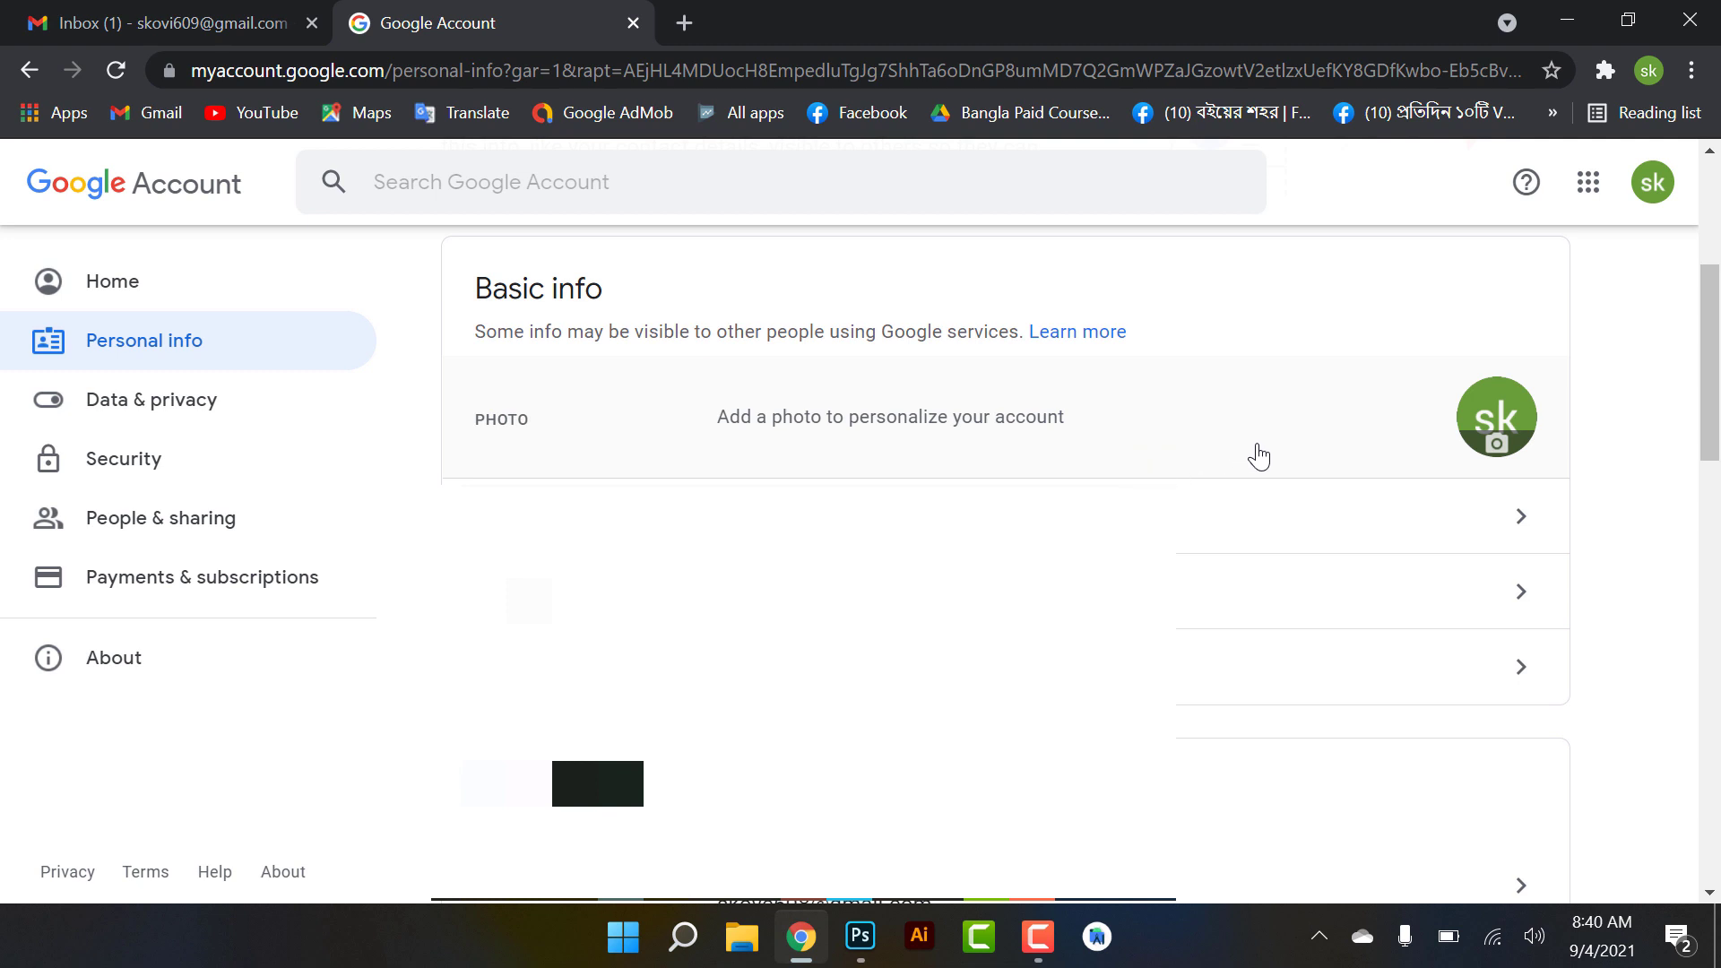
Upload the pink baby photo 'images (16)' from the computer and save it as the profile picture
click(1491, 435)
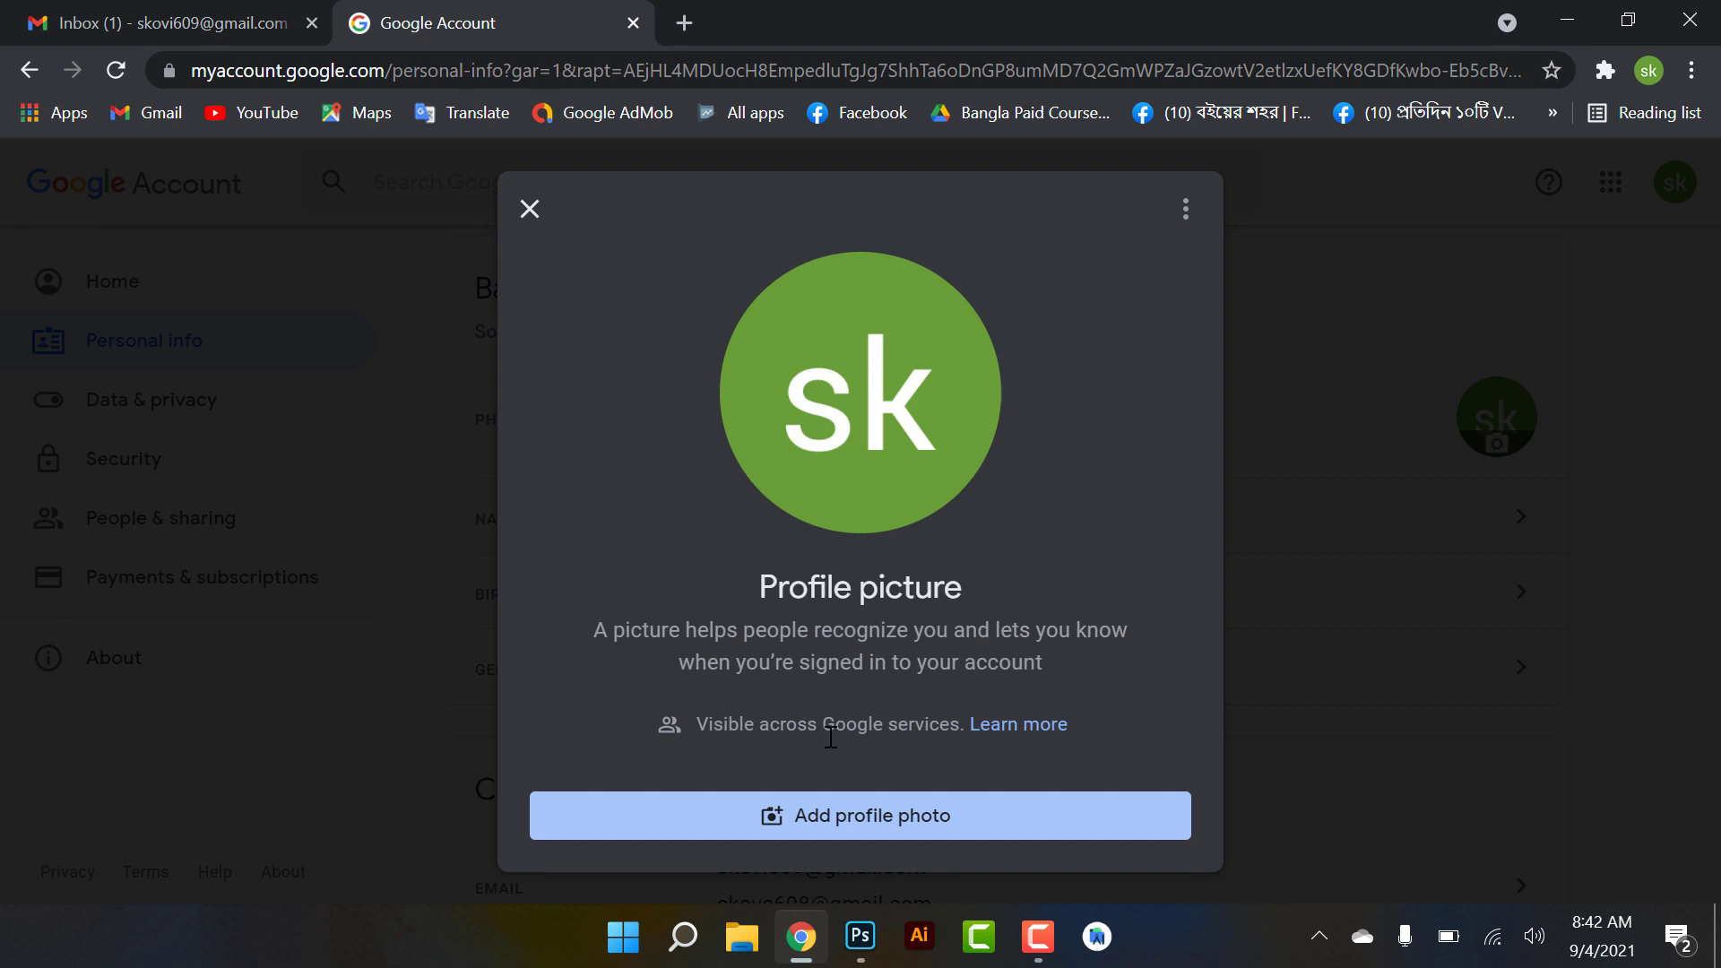
click(877, 818)
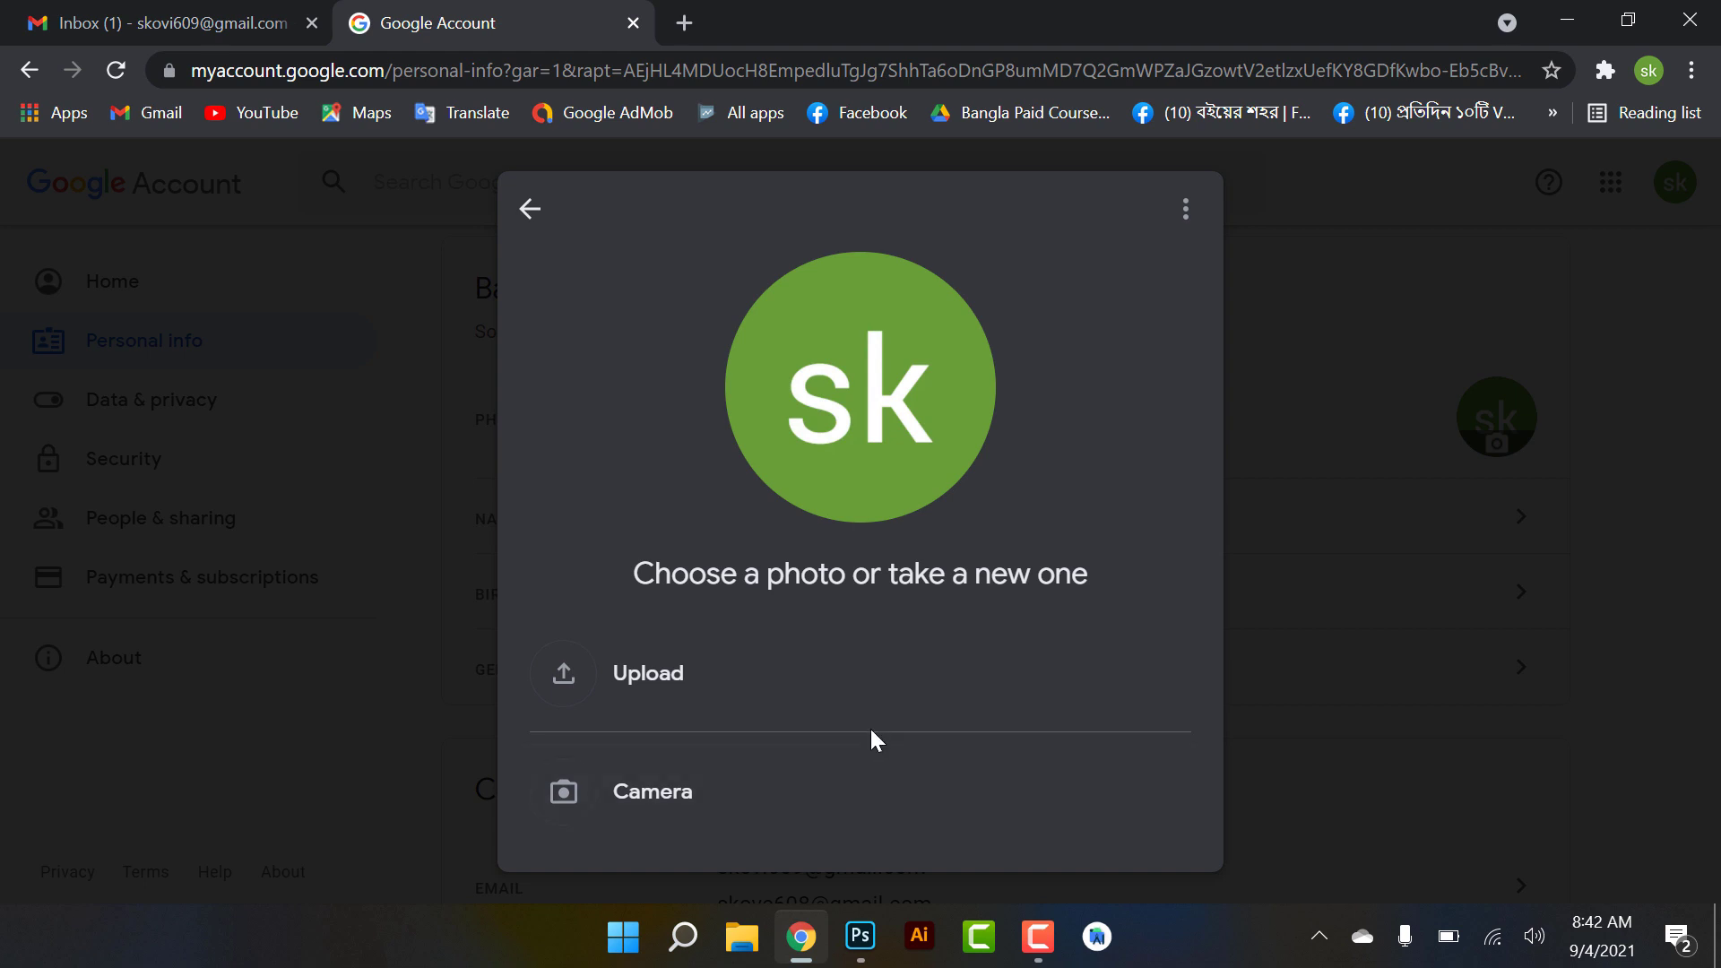
click(638, 693)
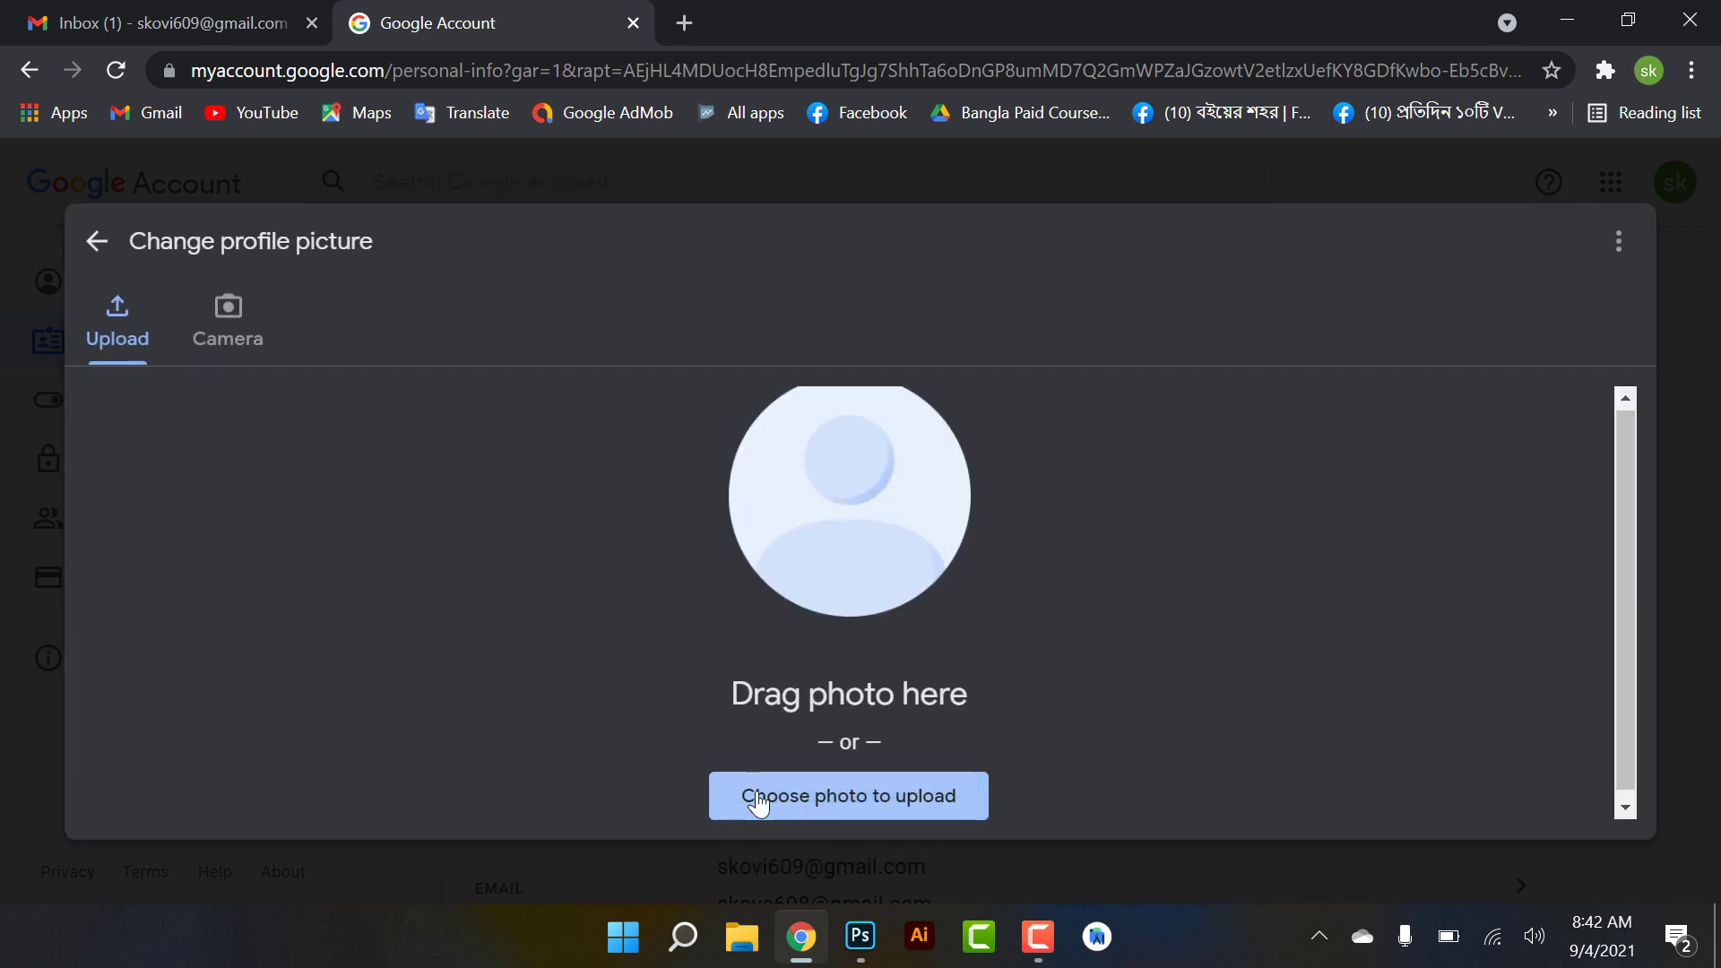
click(844, 795)
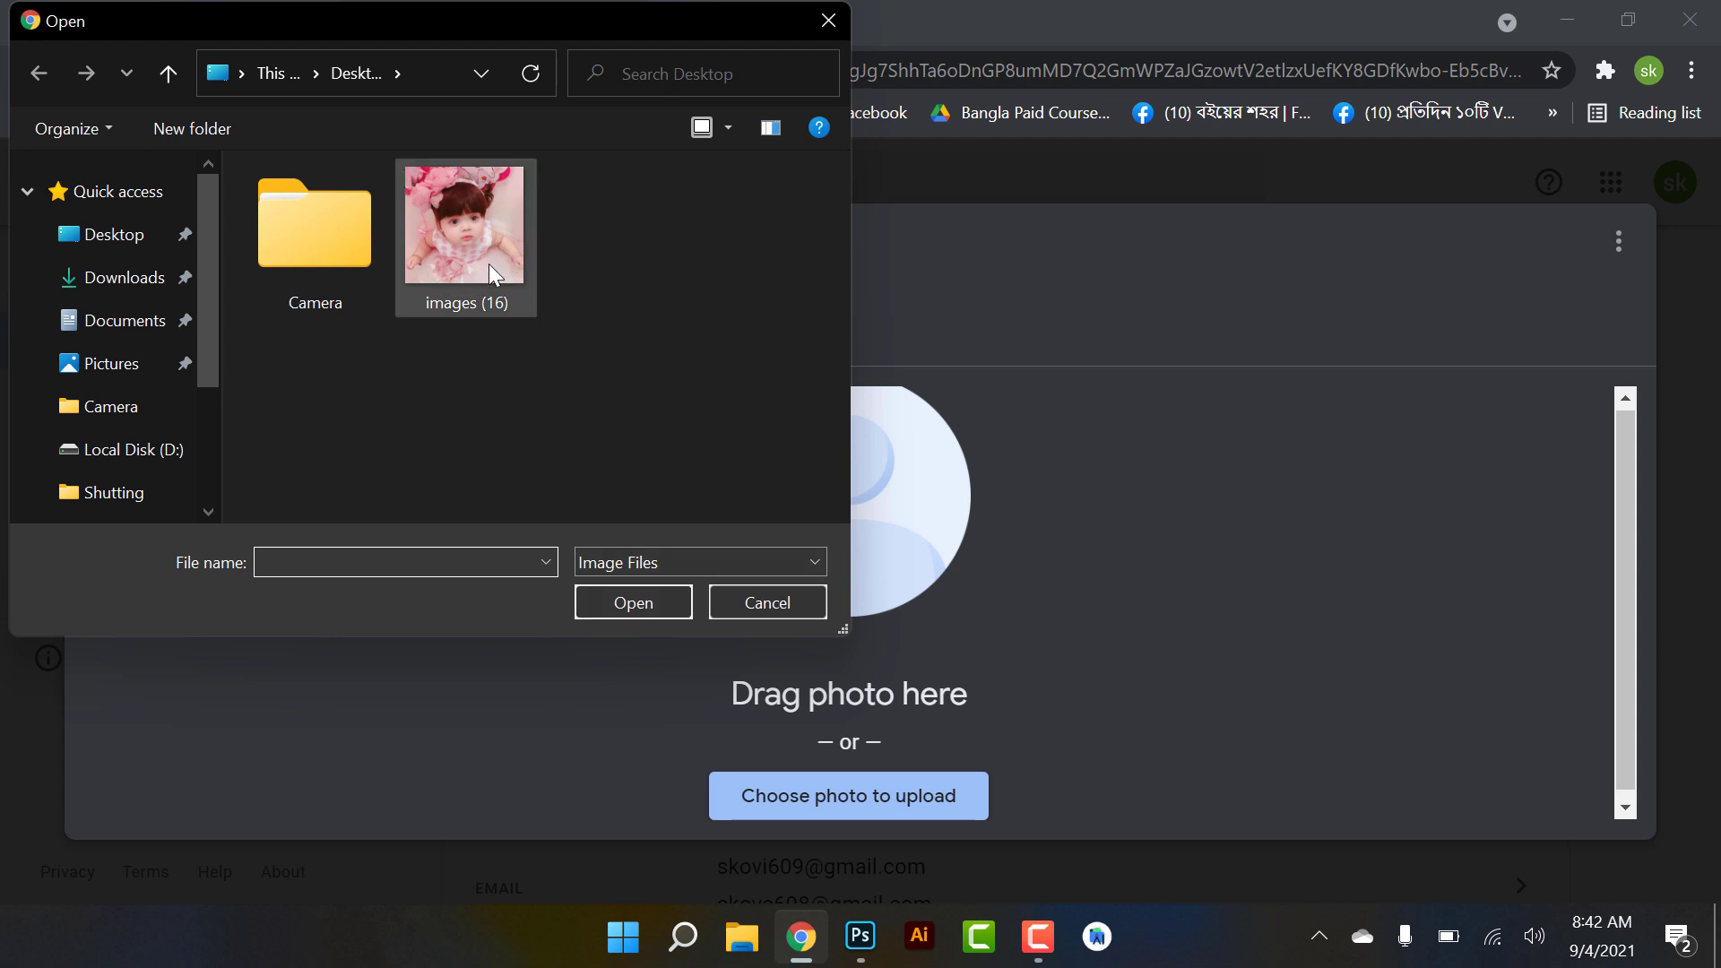
click(488, 264)
click(663, 608)
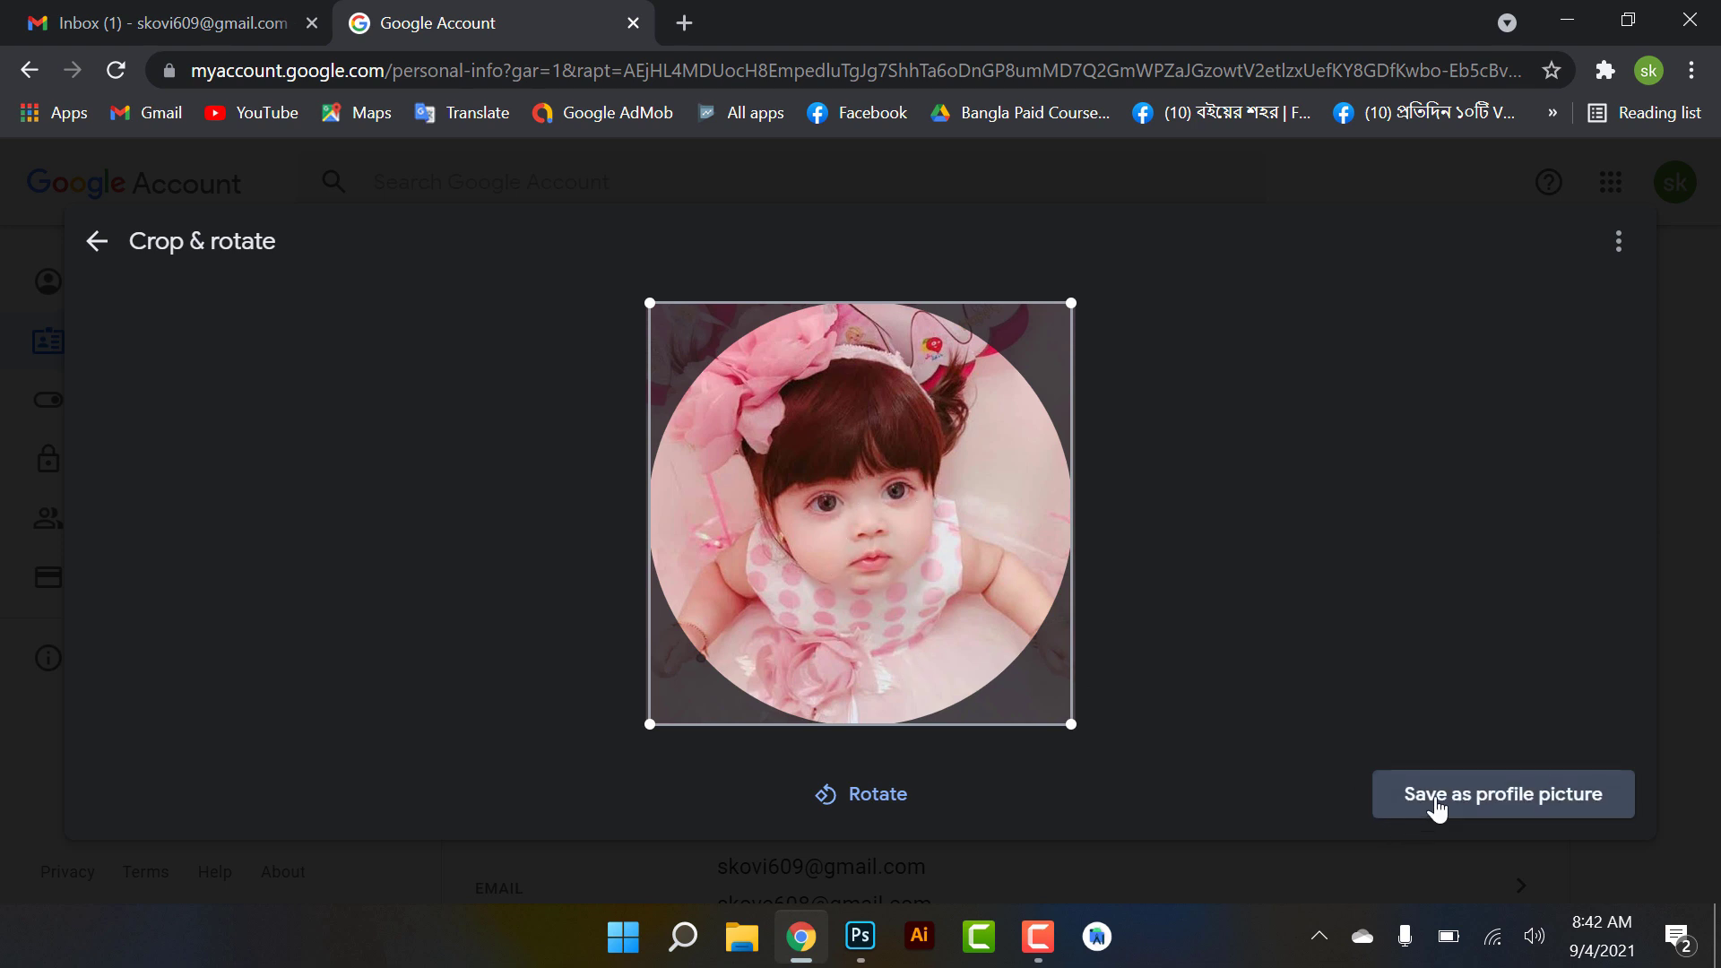
click(1523, 807)
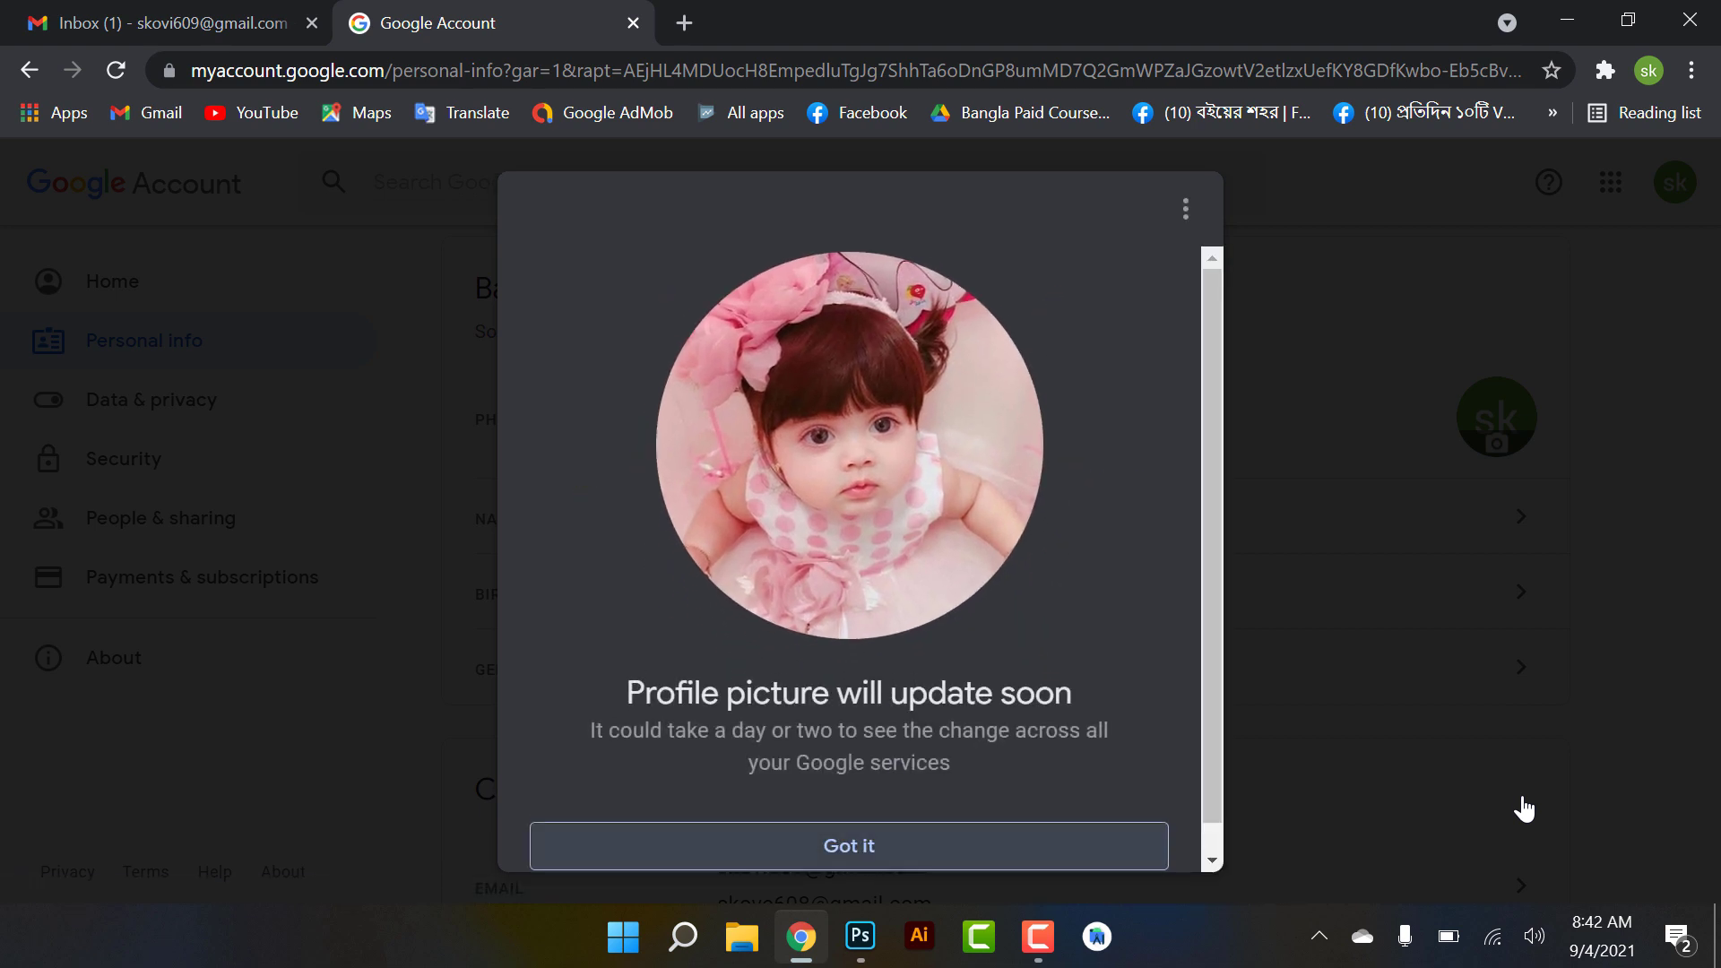
click(867, 859)
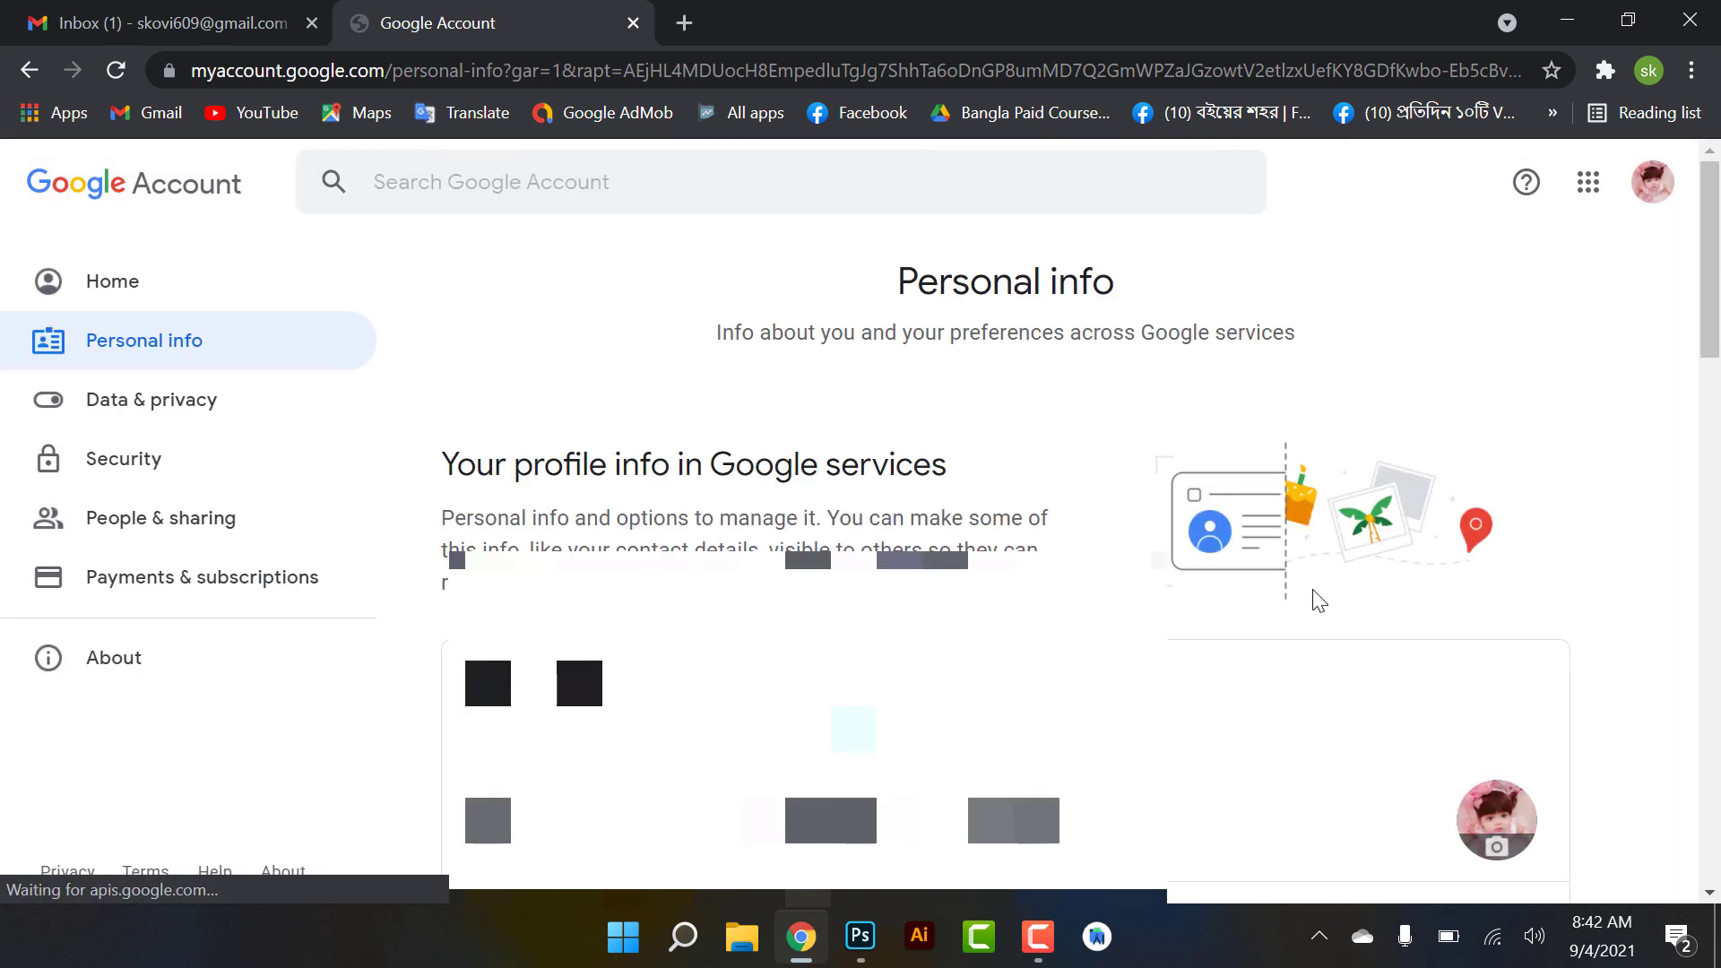
Close the account tab, reload Gmail, trash the 2-Step Verification email, and open Quick settings
scroll(1515, 762, down, 3)
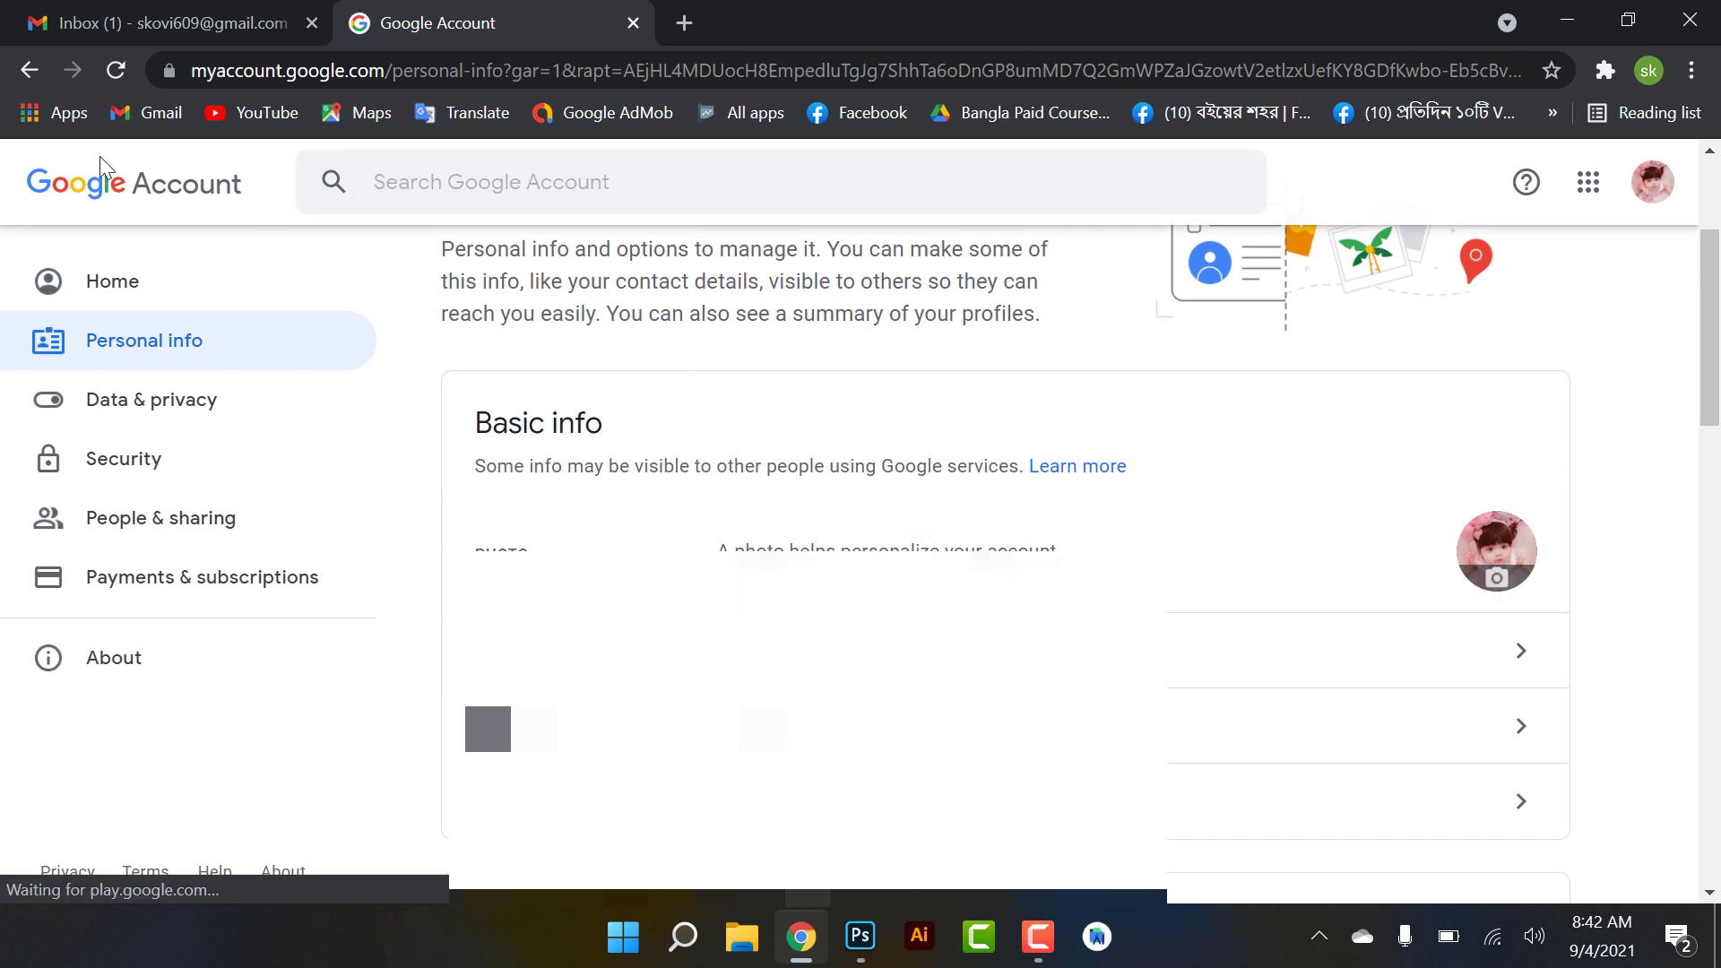
click(632, 23)
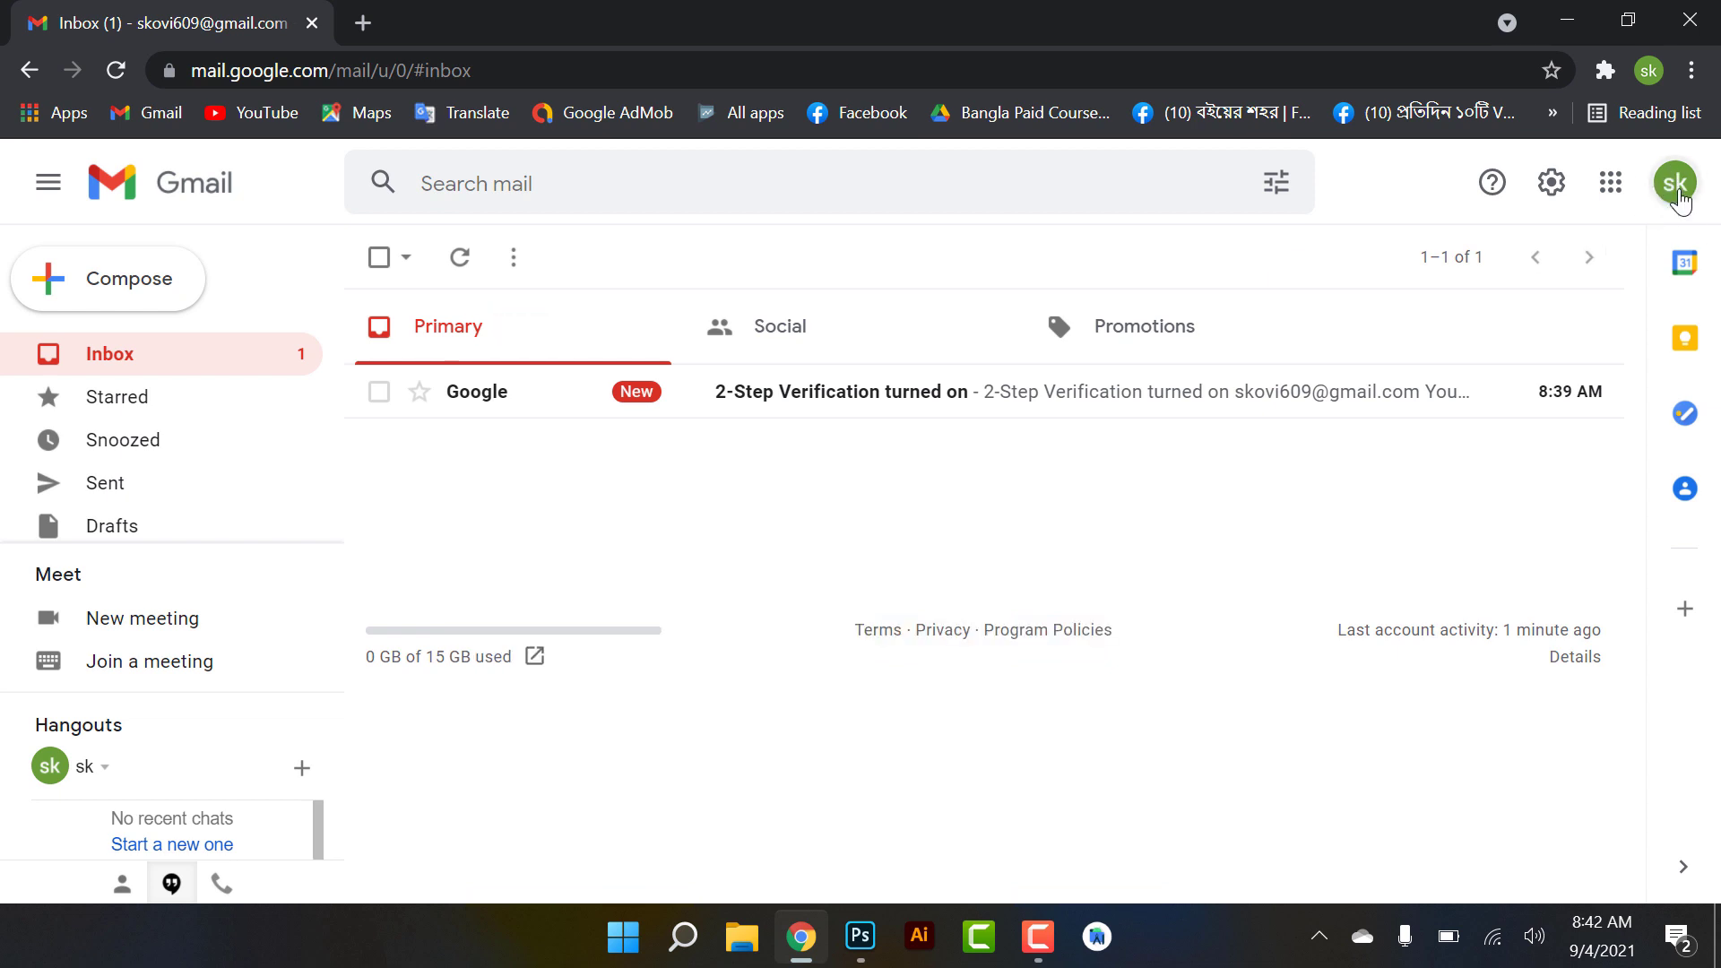
click(116, 70)
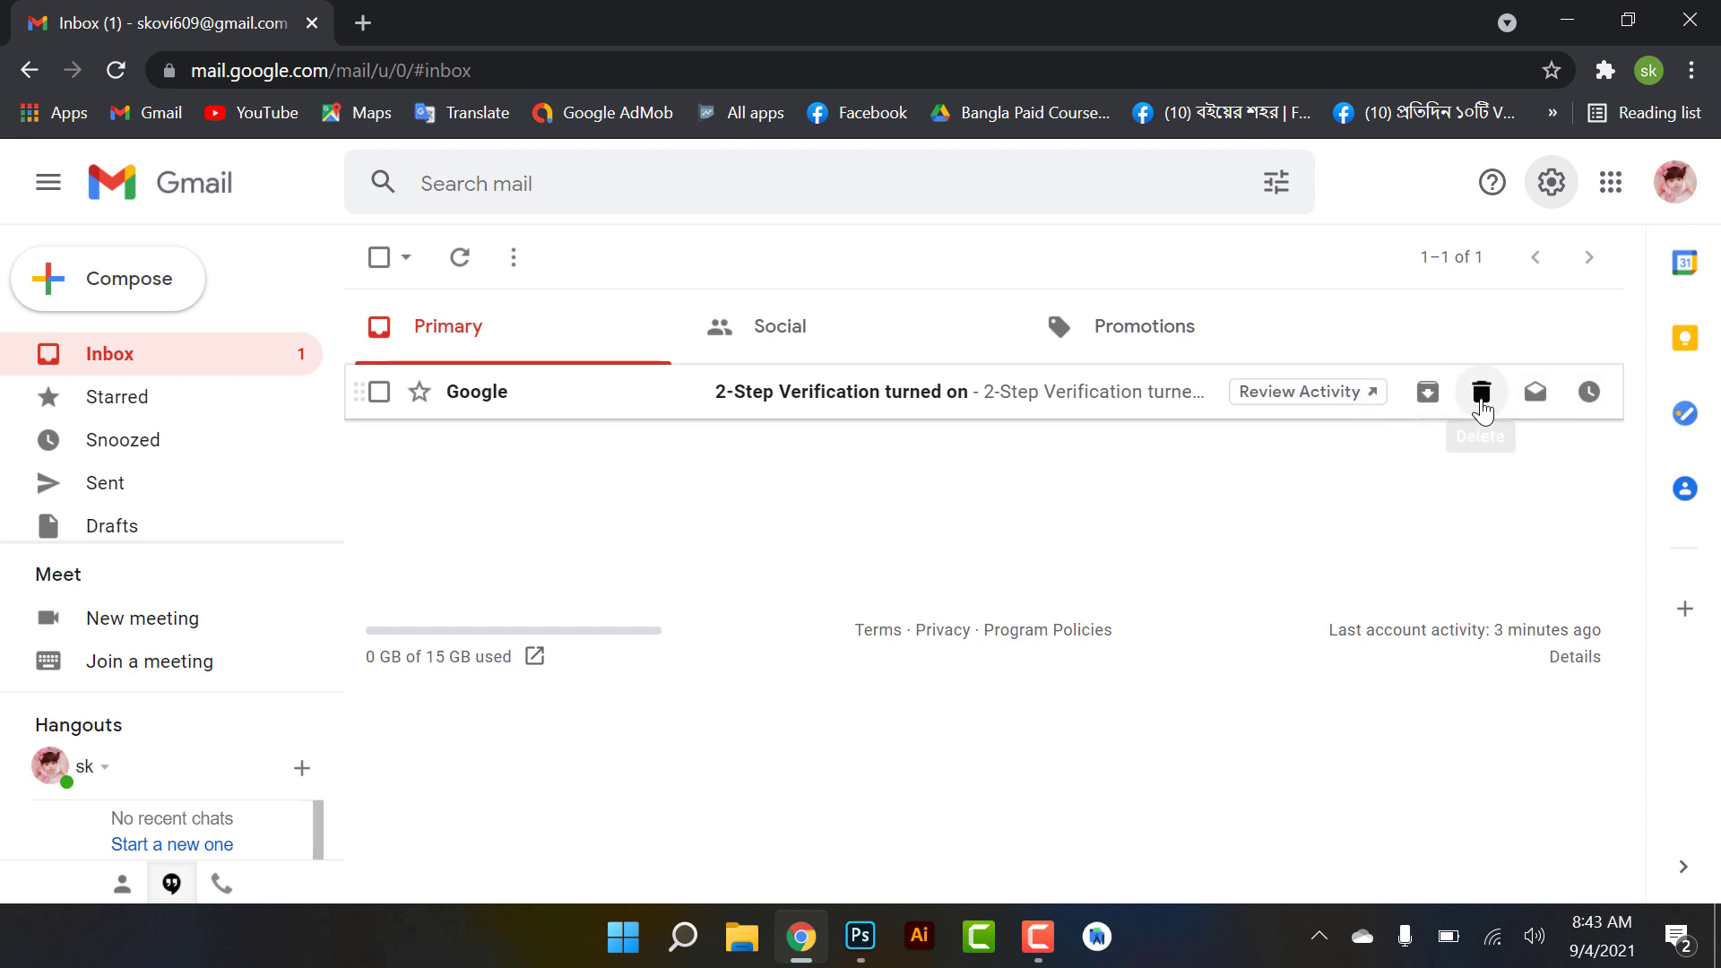
click(1481, 391)
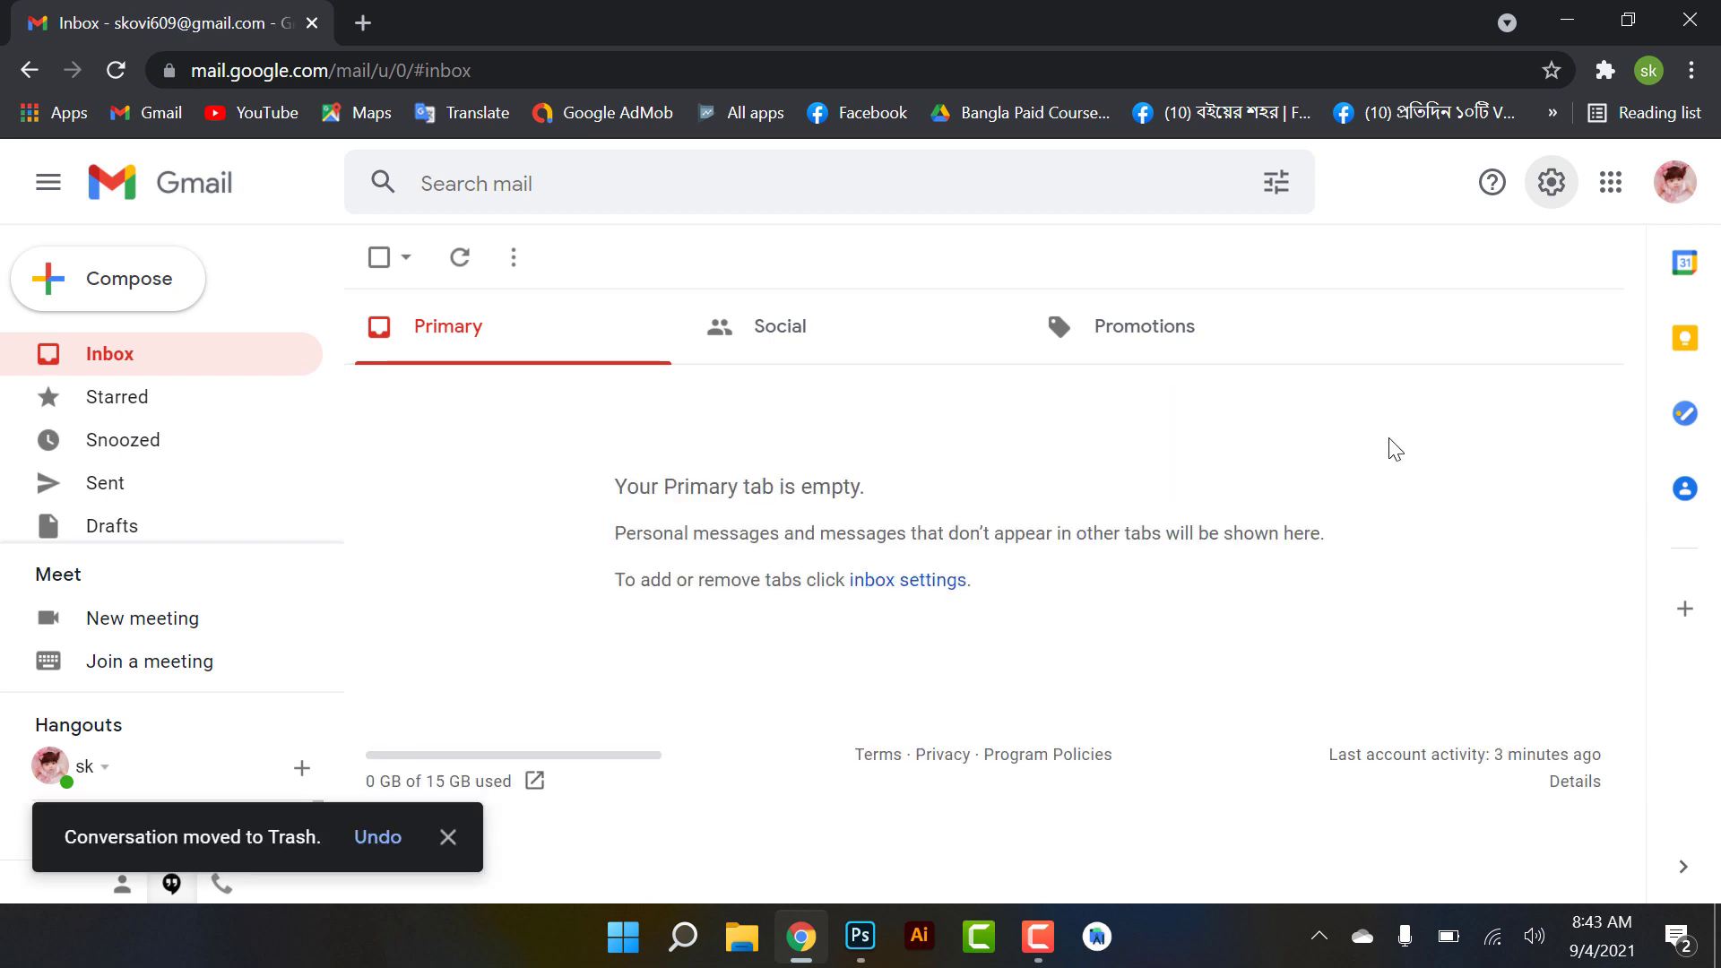
click(1556, 190)
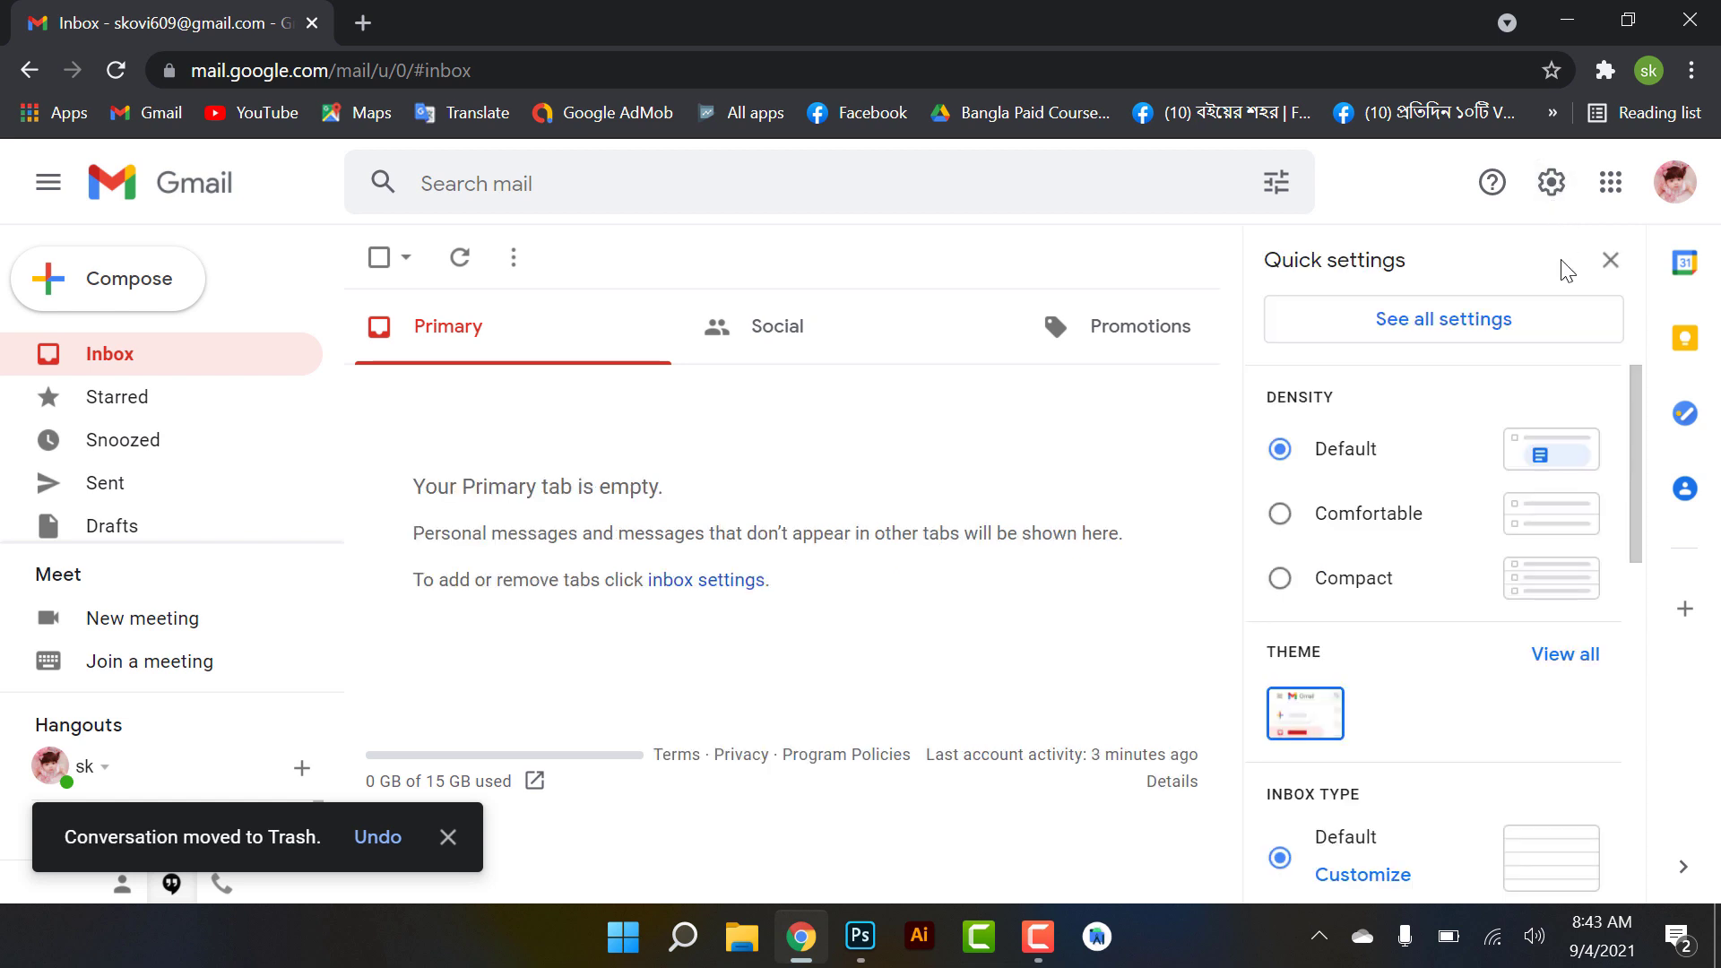
scroll(1412, 696, down, 2)
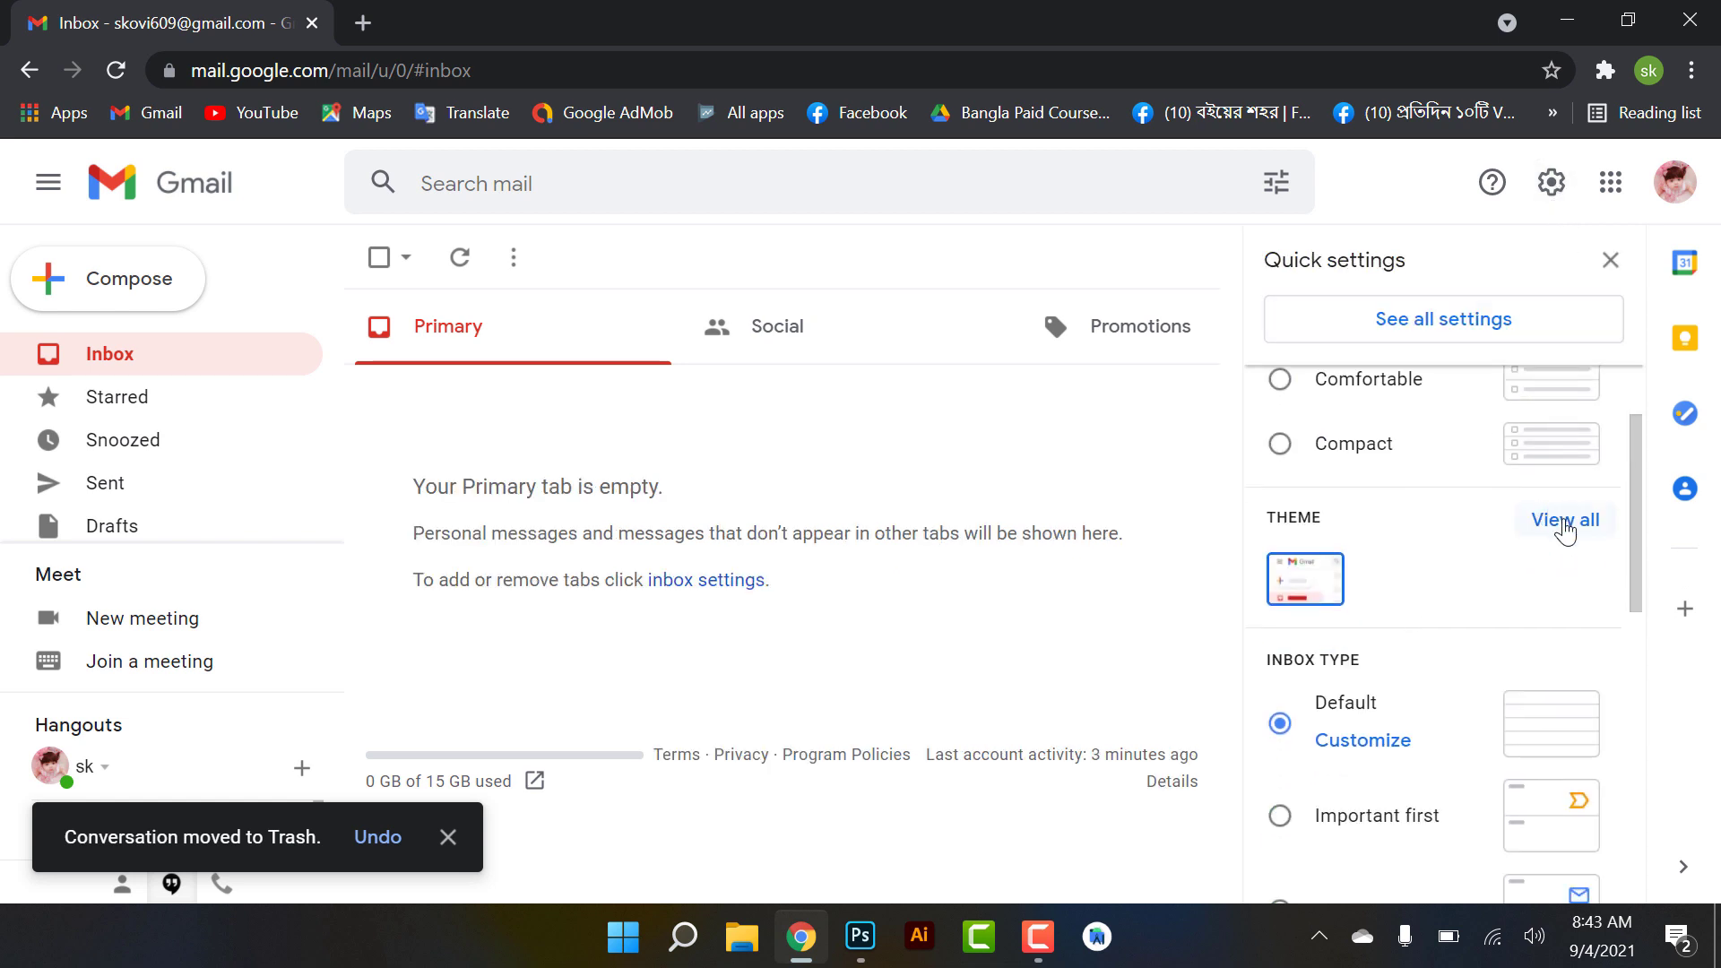
Open the full theme gallery and select the purple jellyfish theme
click(1565, 521)
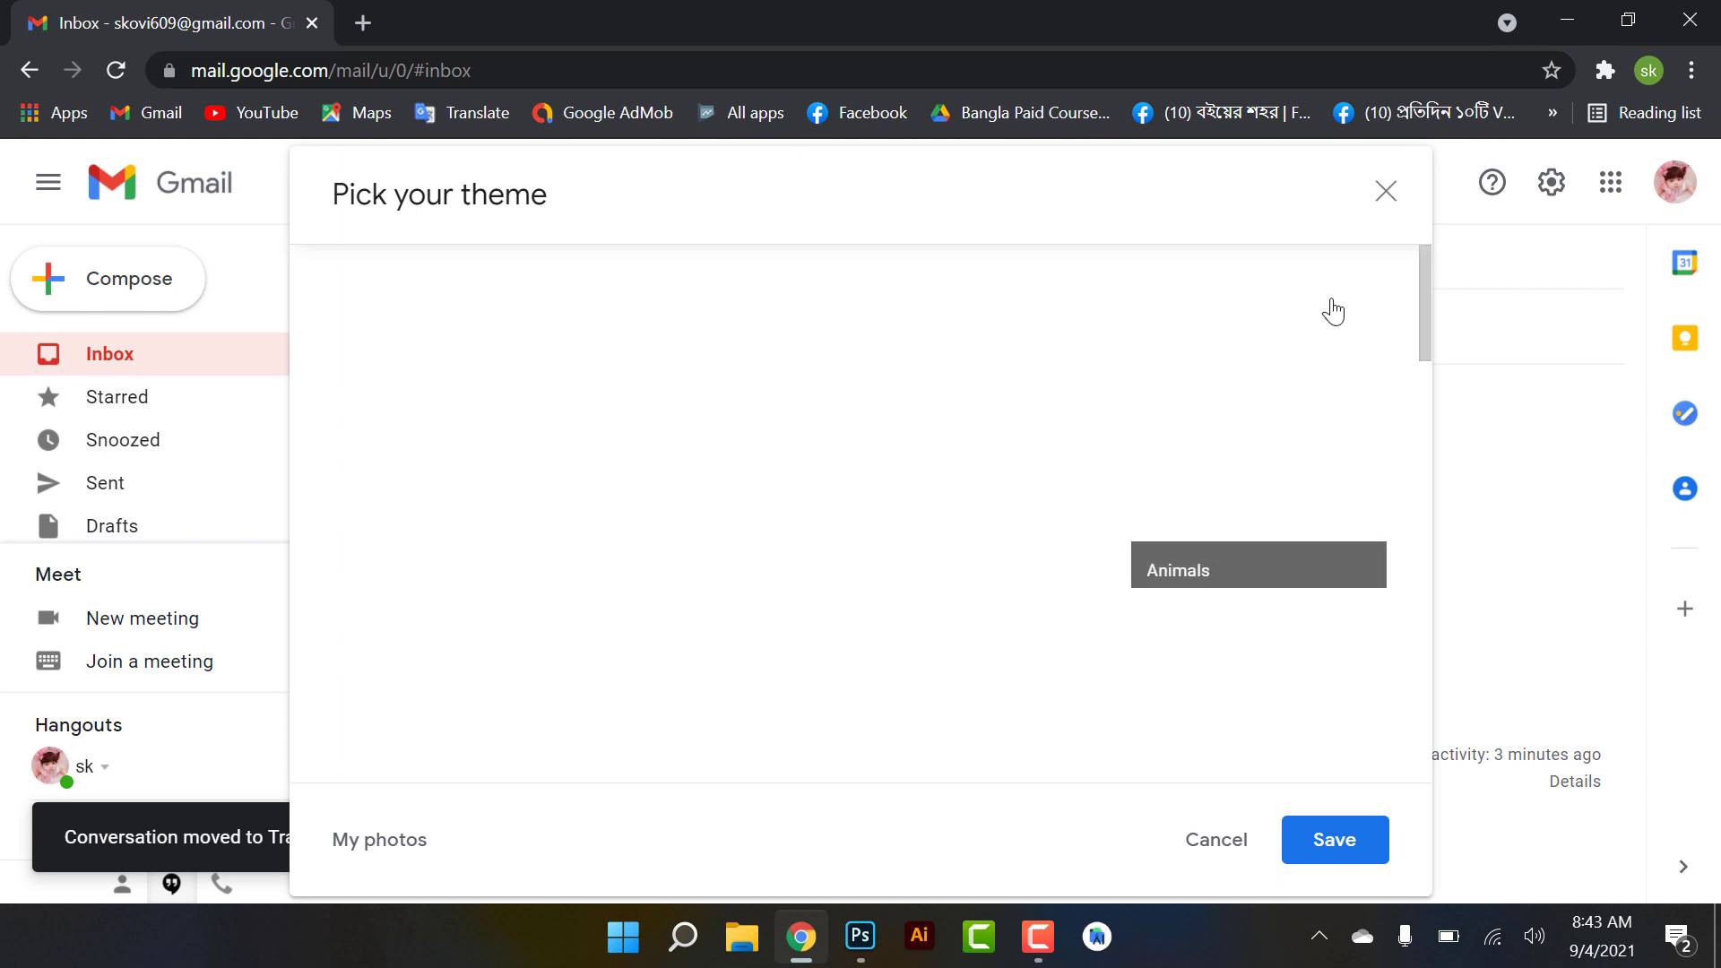
click(1386, 191)
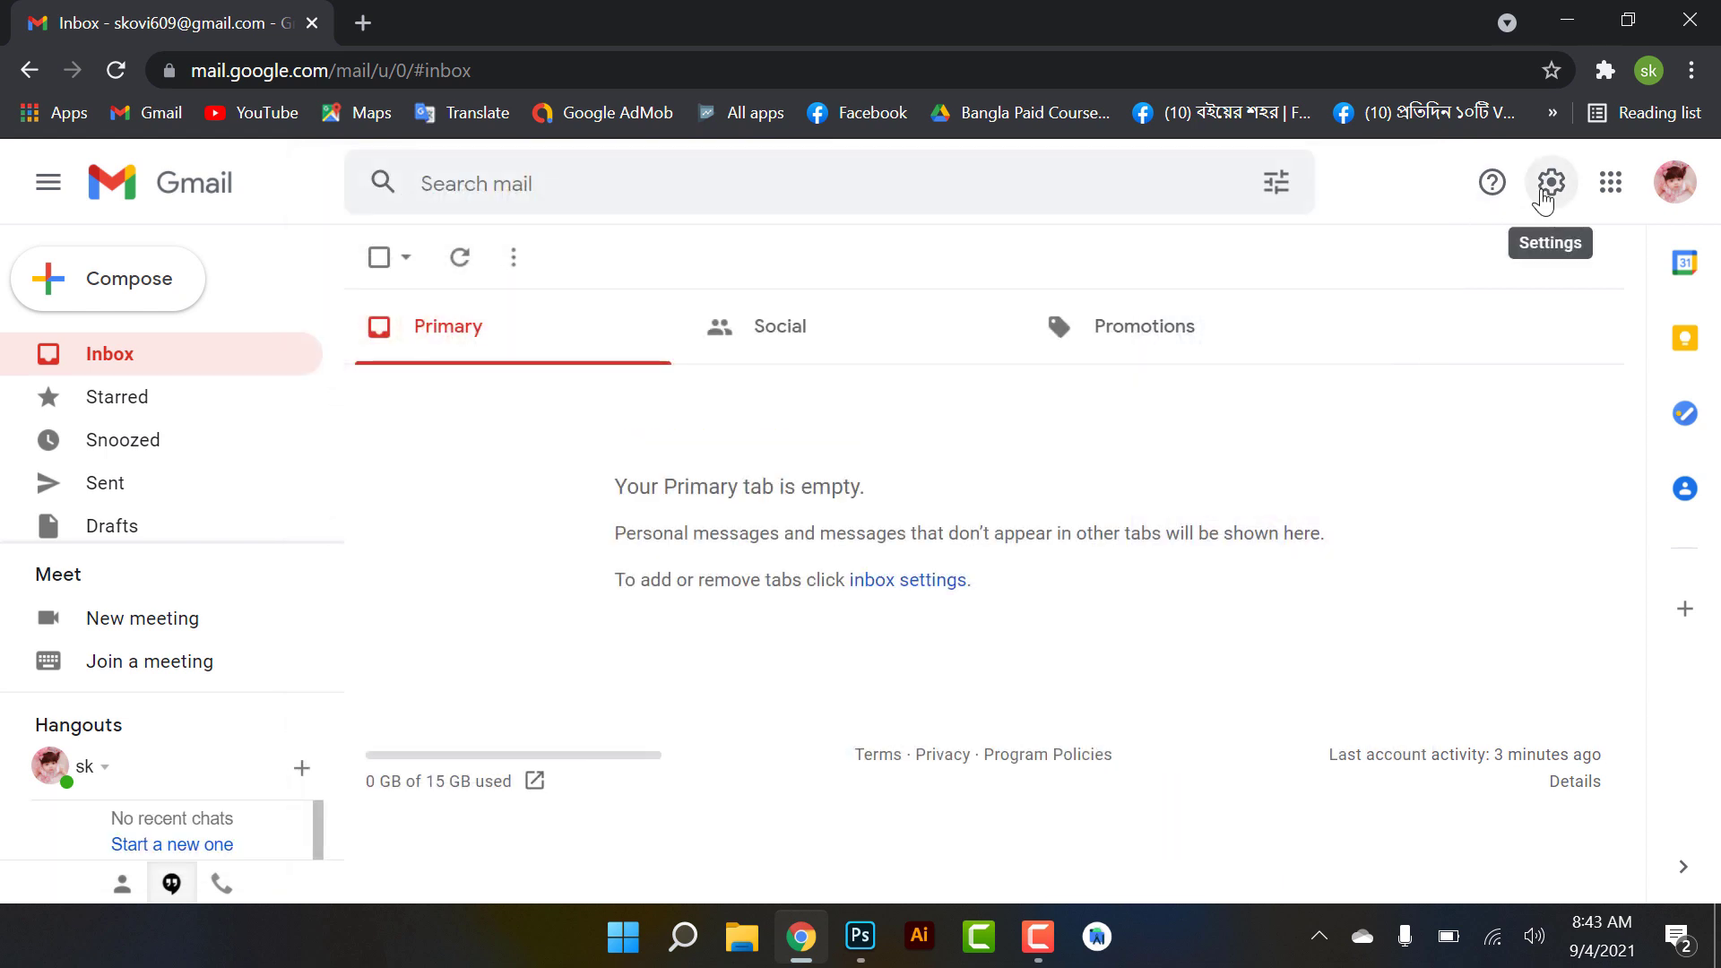
click(1544, 199)
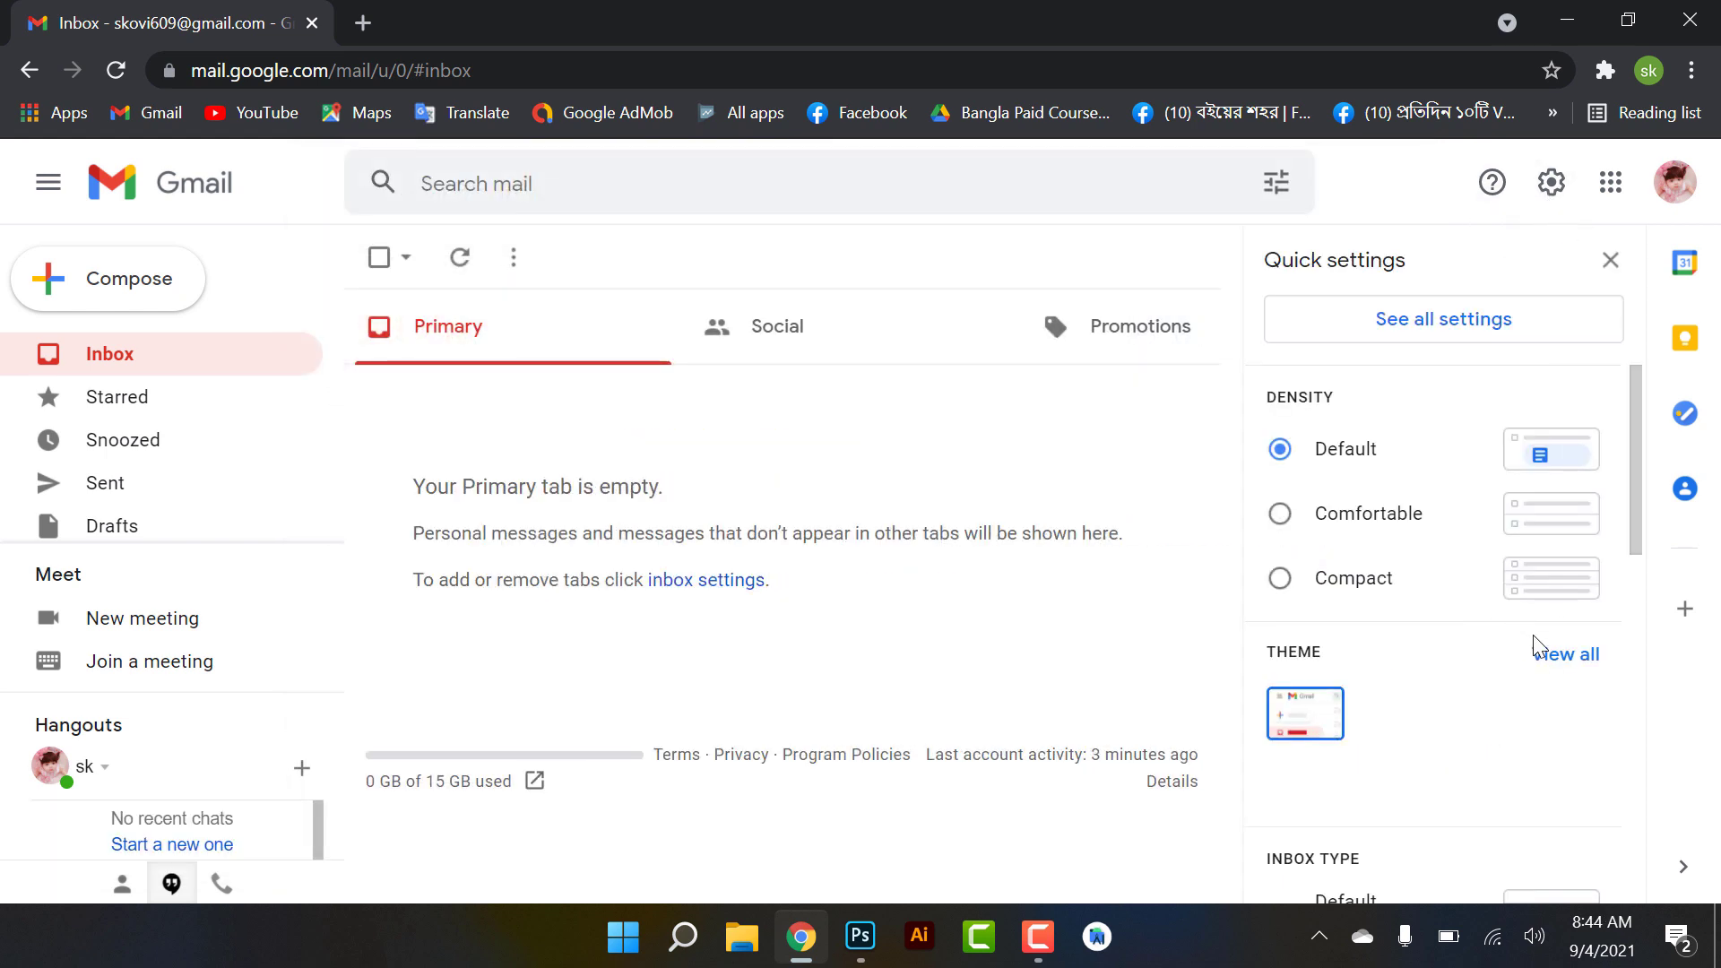
click(1572, 665)
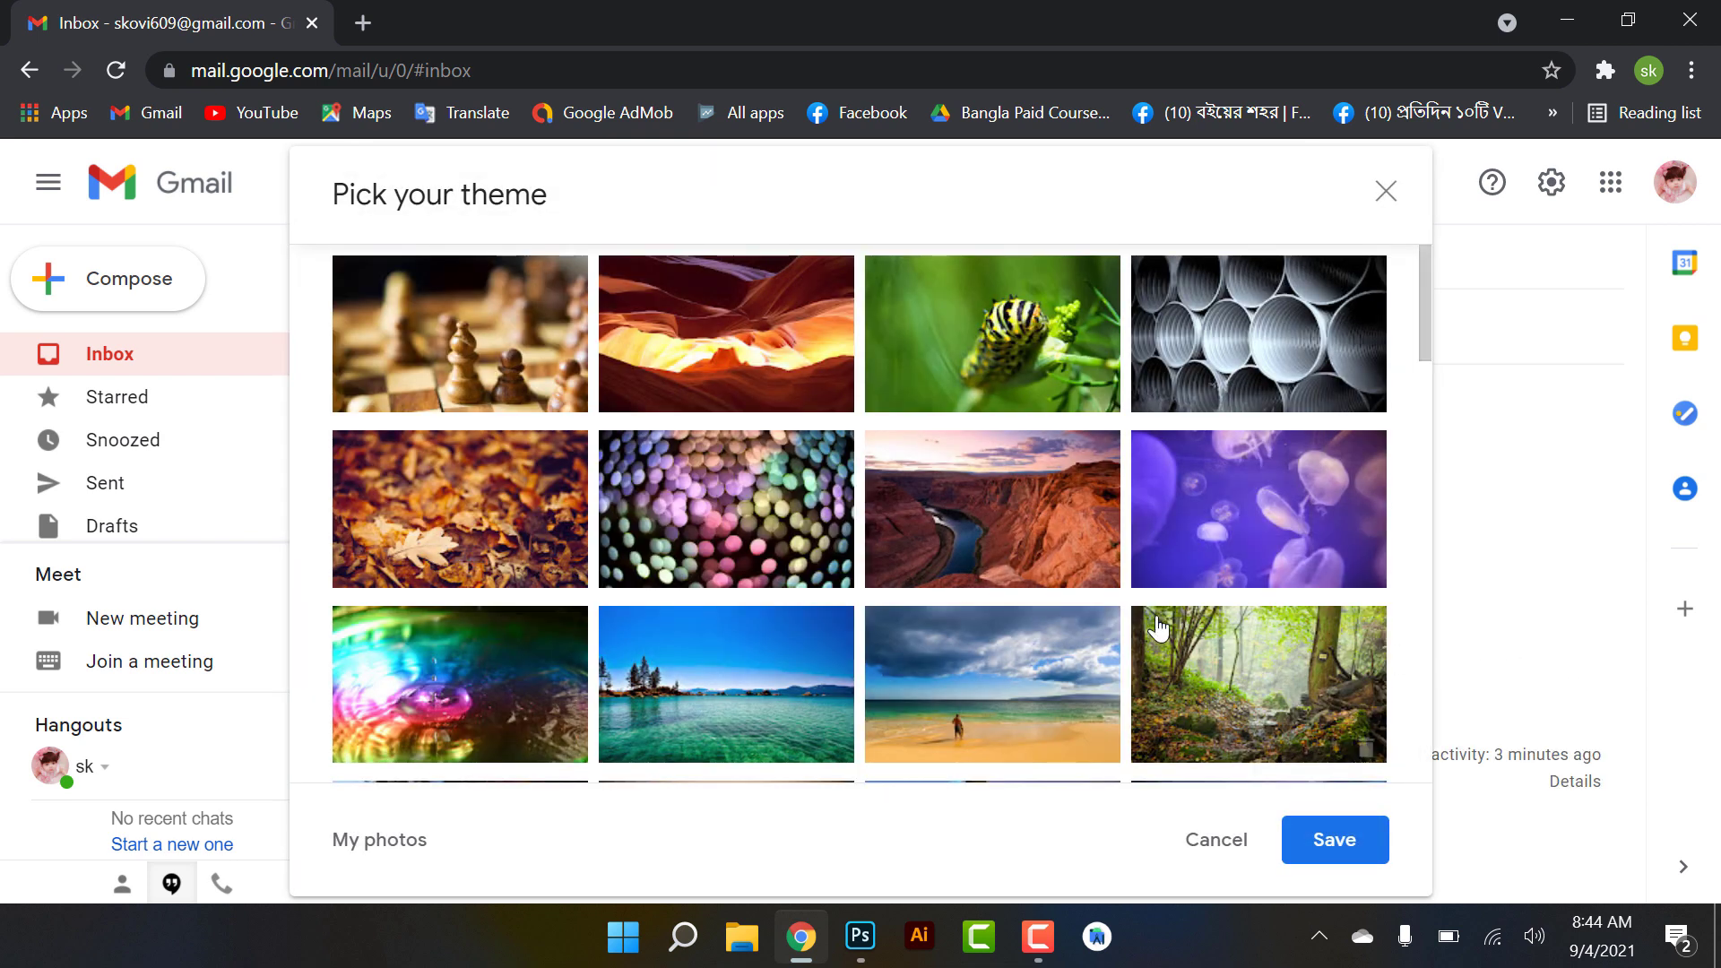
scroll(1076, 603, down, 6)
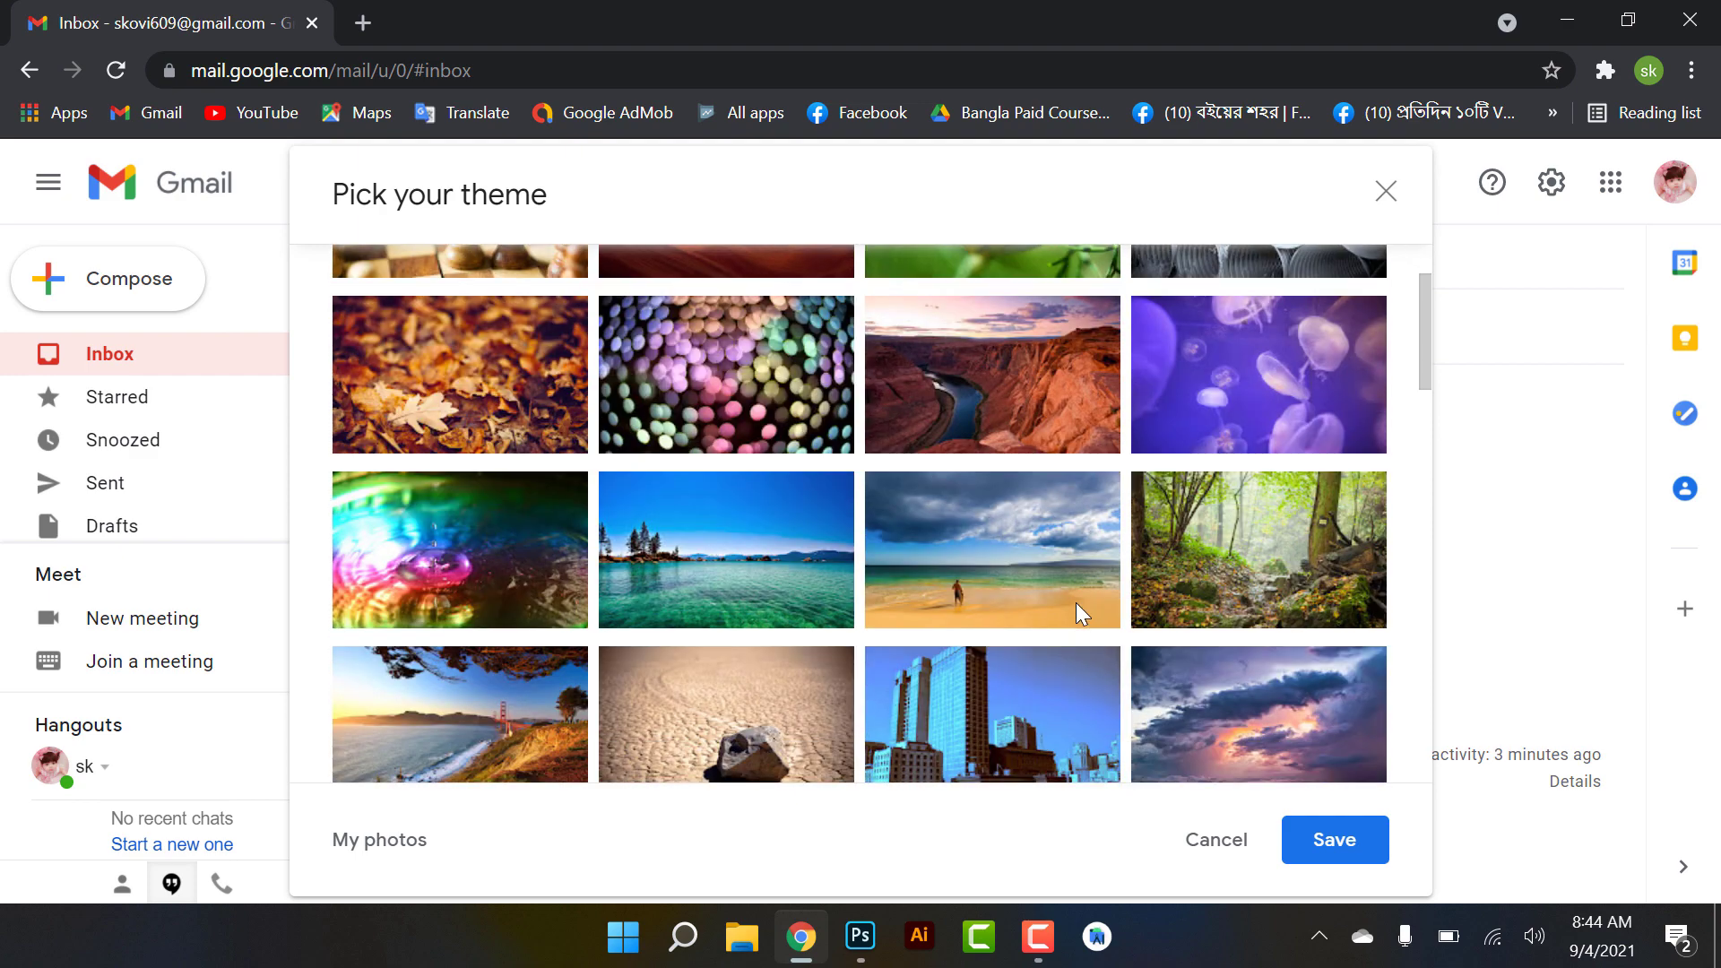
scroll(1076, 603, up, 3)
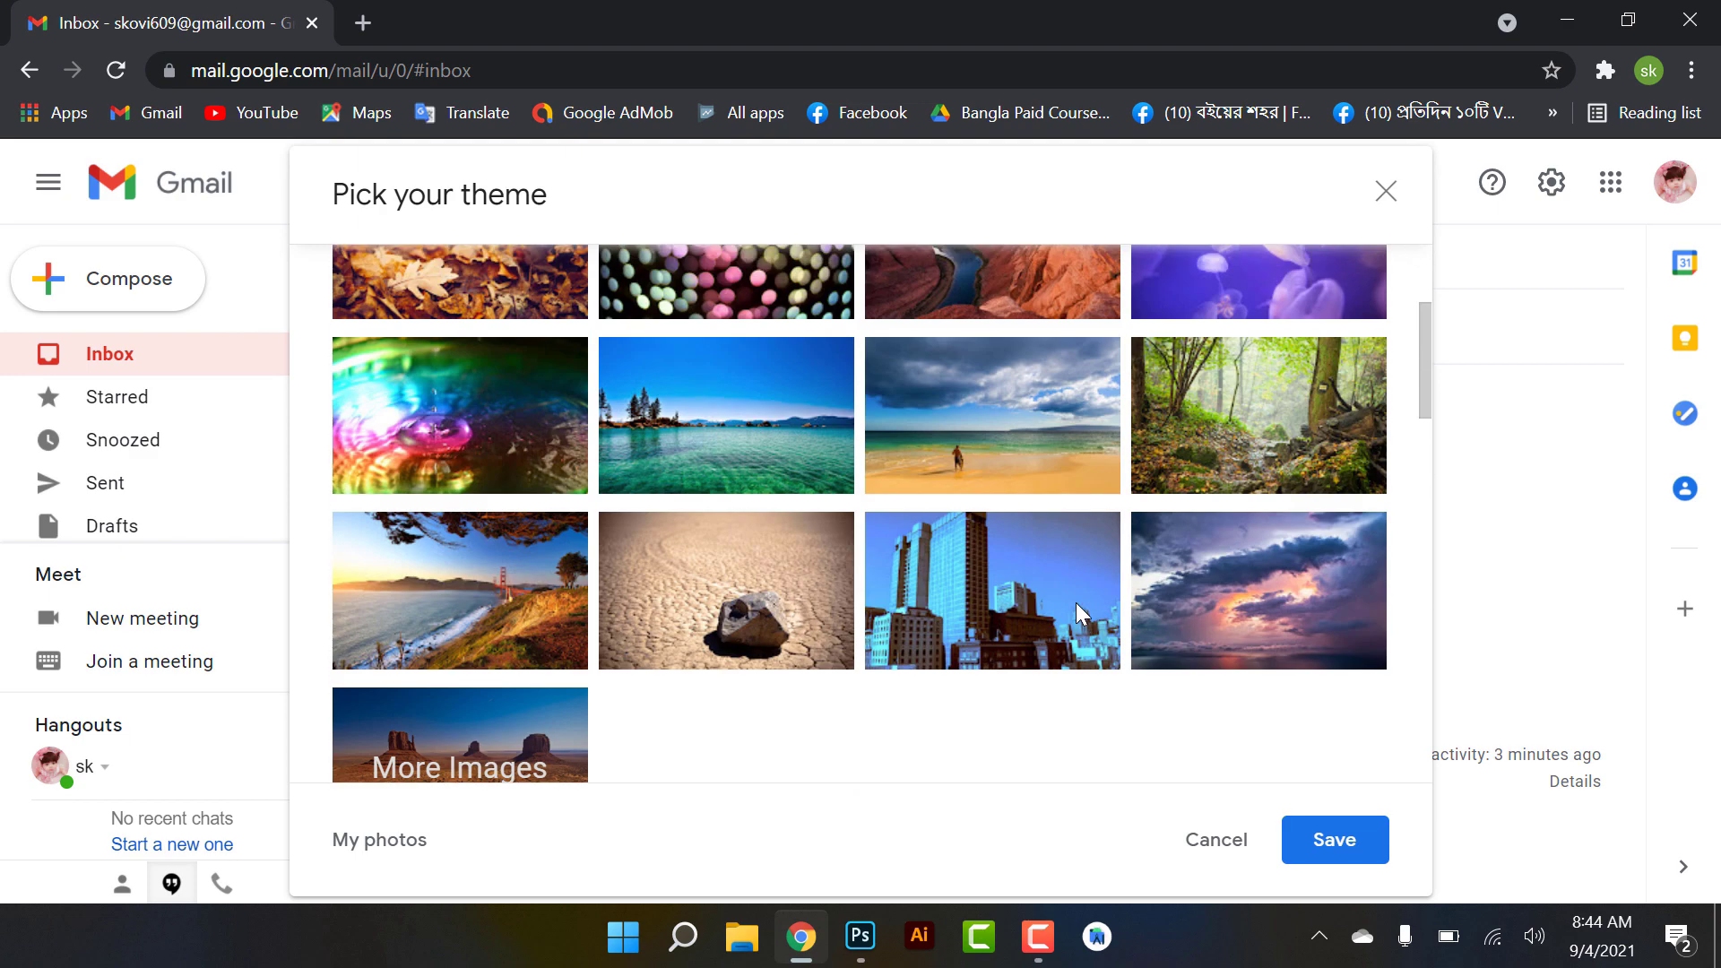
scroll(1076, 606, up, 2)
scroll(1077, 605, up, 1)
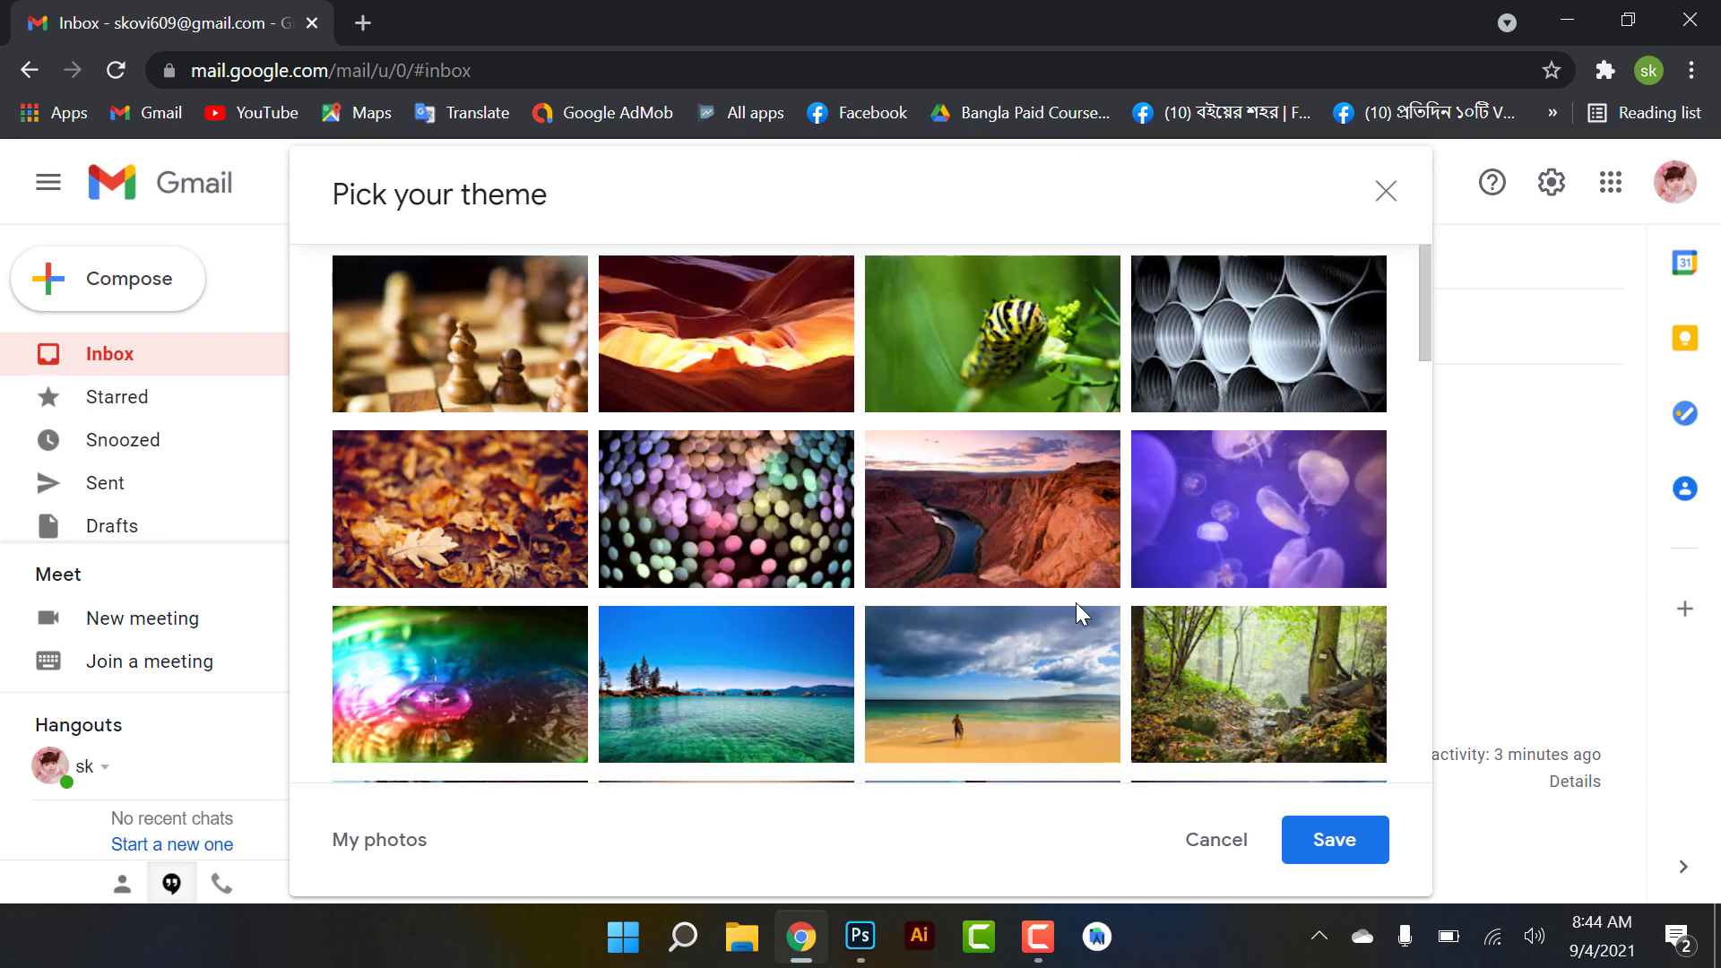
click(1291, 515)
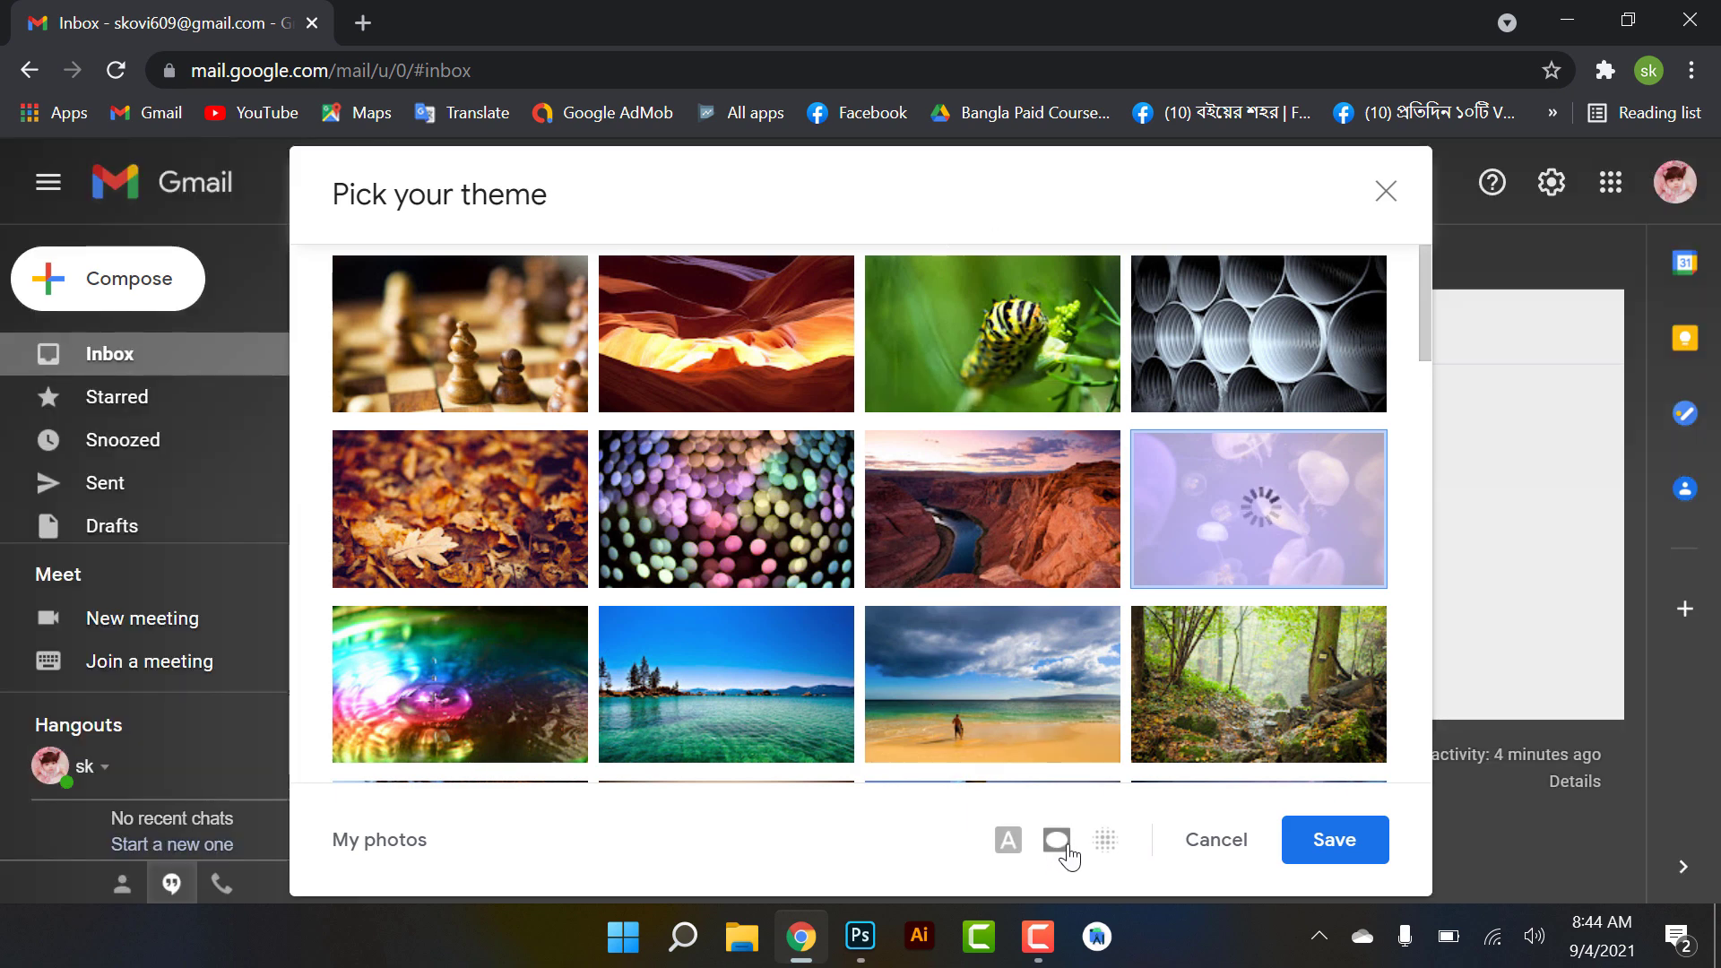
Blur the jellyfish background about halfway and add a moderate vignette to darken the corners
click(1106, 841)
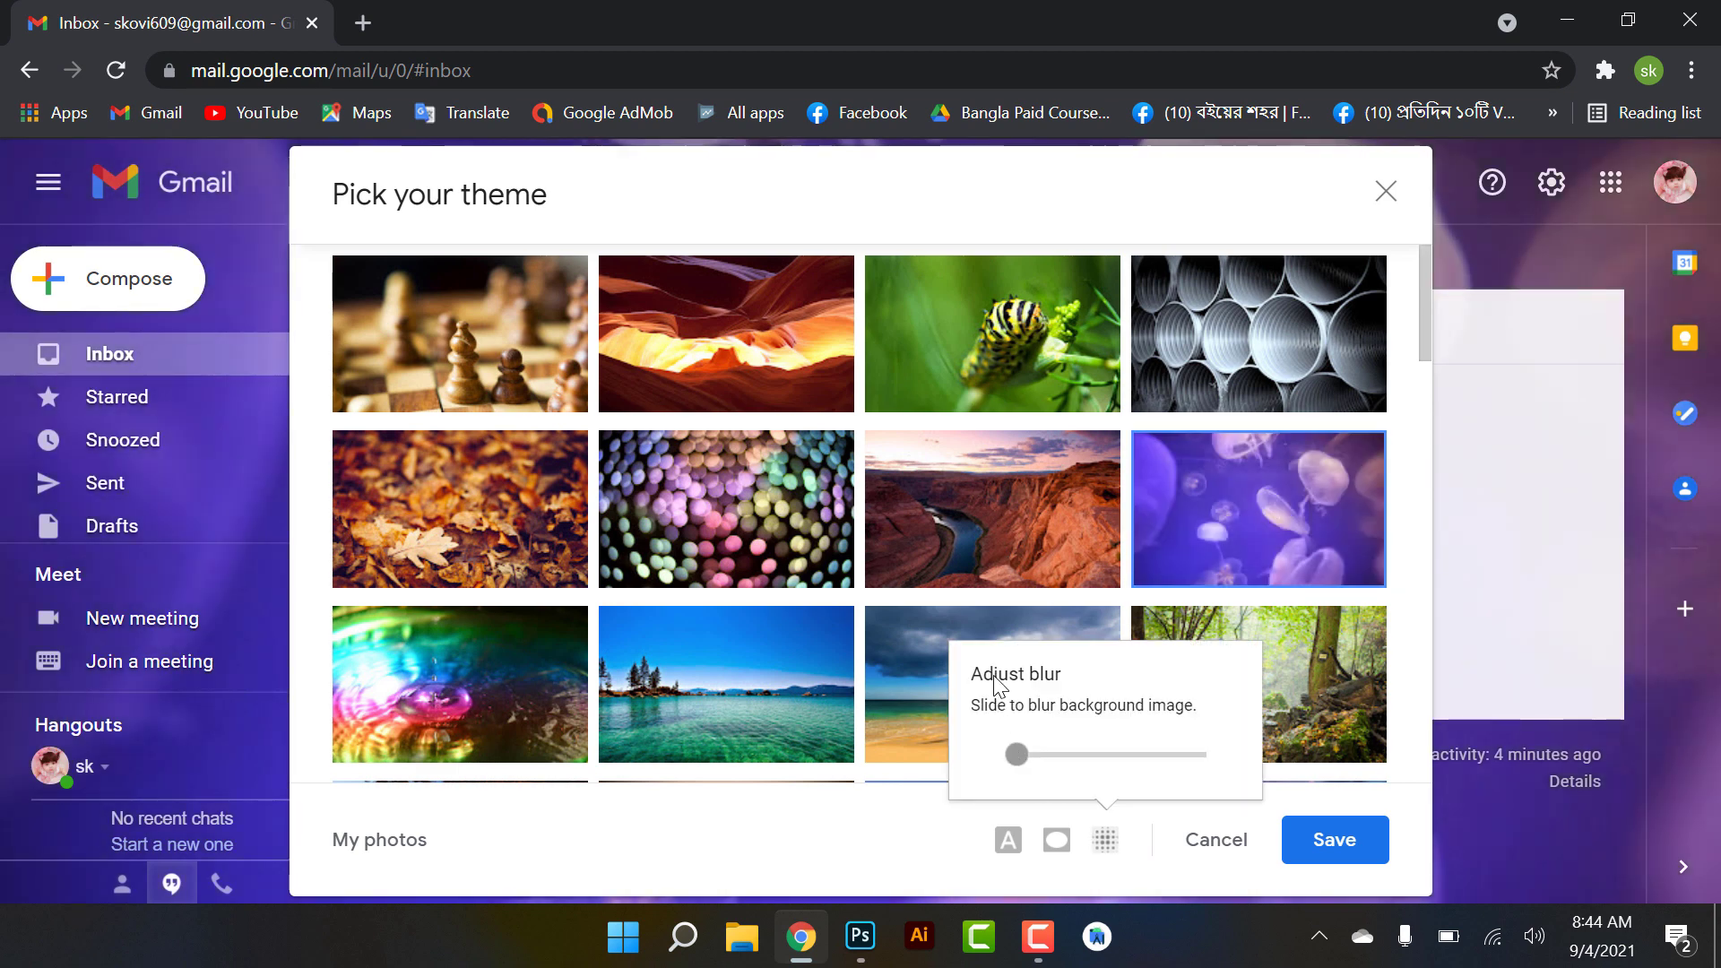
mouse_move(1021, 751)
mouse_down()
mouse_move(1128, 753)
mouse_move(1110, 757)
mouse_up()
click(1058, 843)
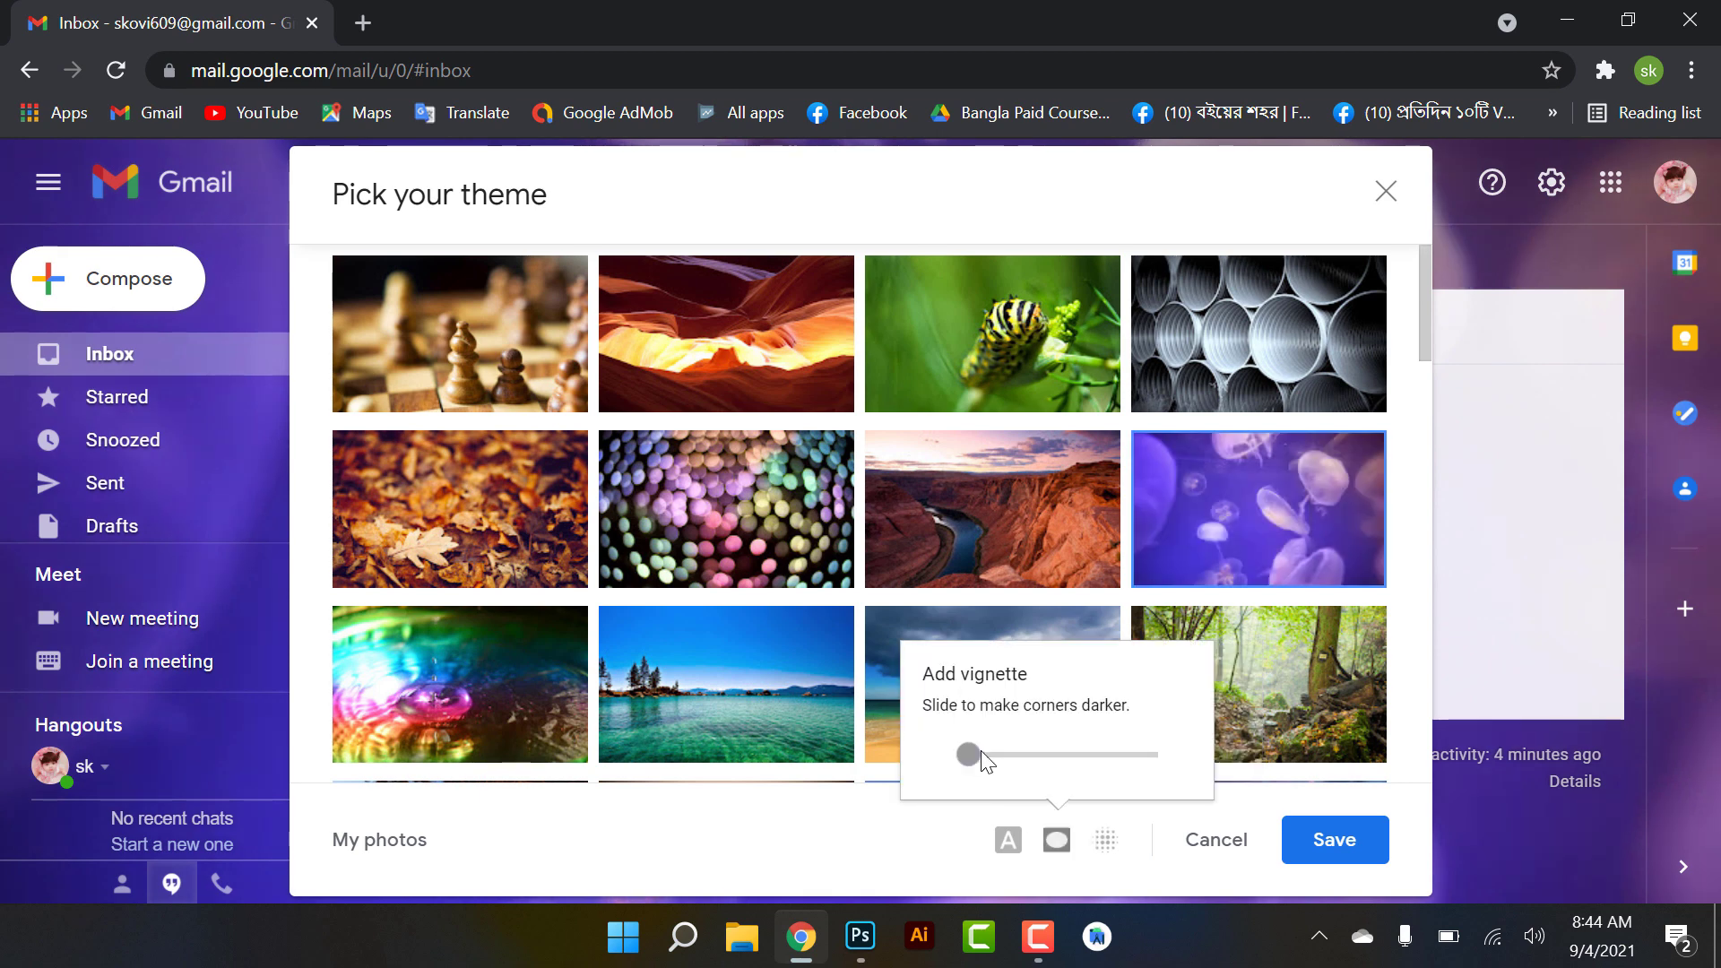
mouse_move(972, 754)
mouse_down()
mouse_move(1073, 756)
mouse_move(998, 757)
mouse_up()
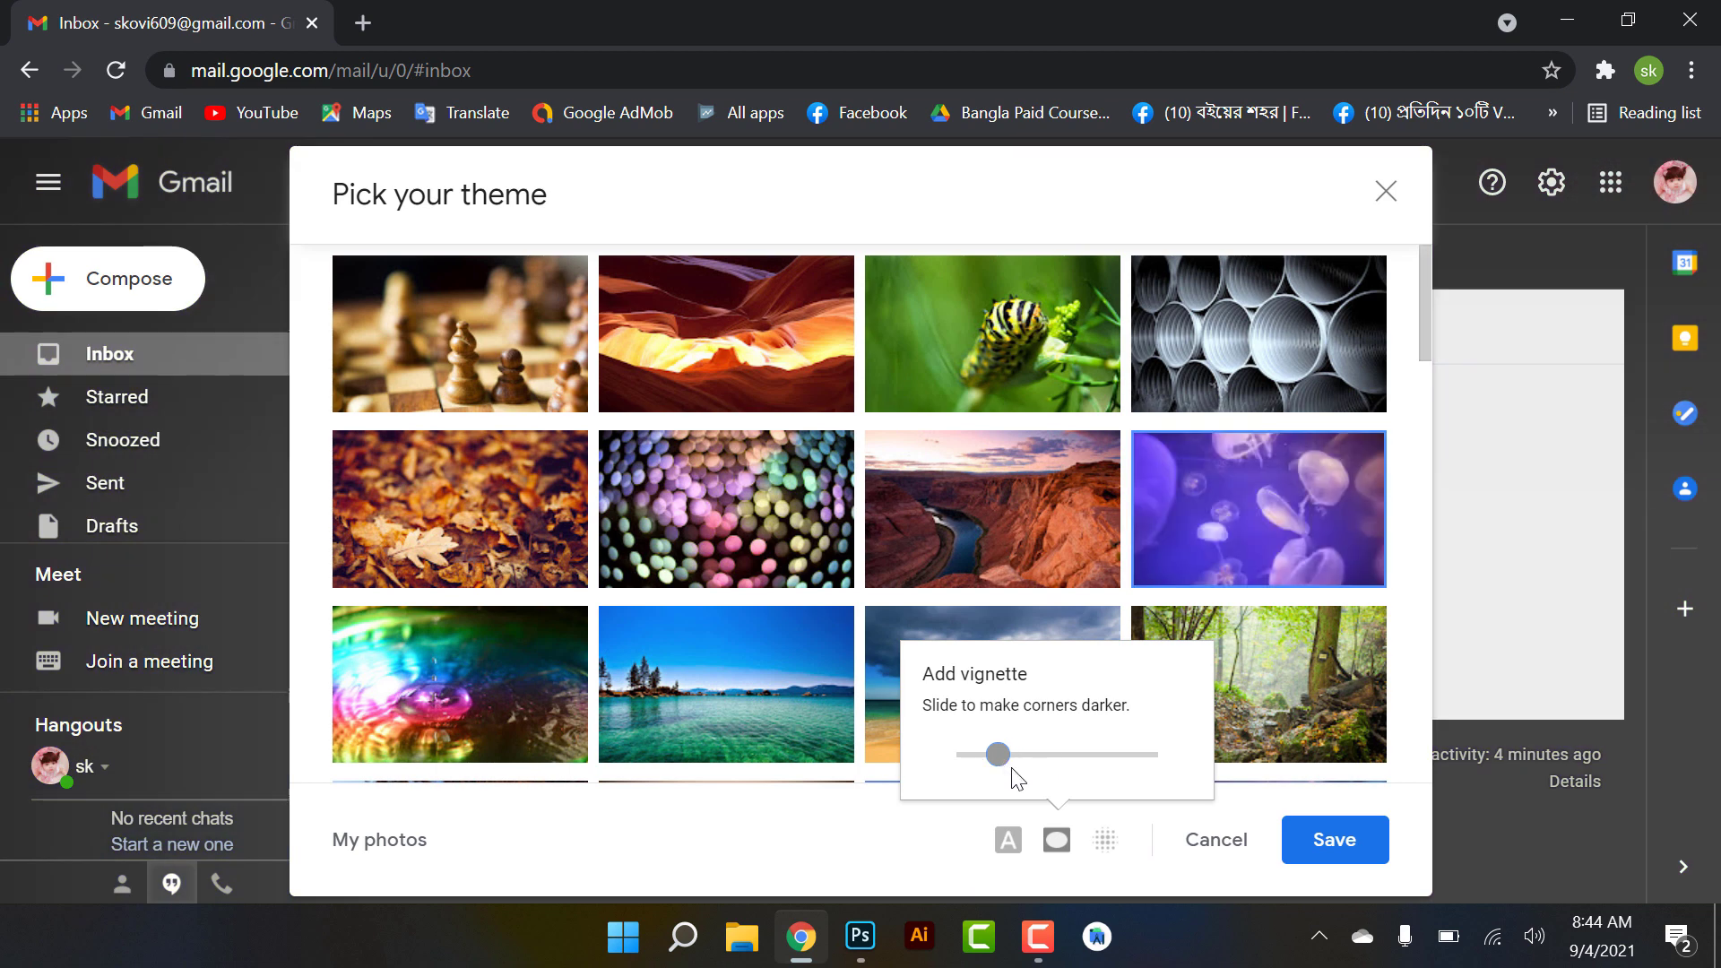
drag(1002, 757, 1020, 756)
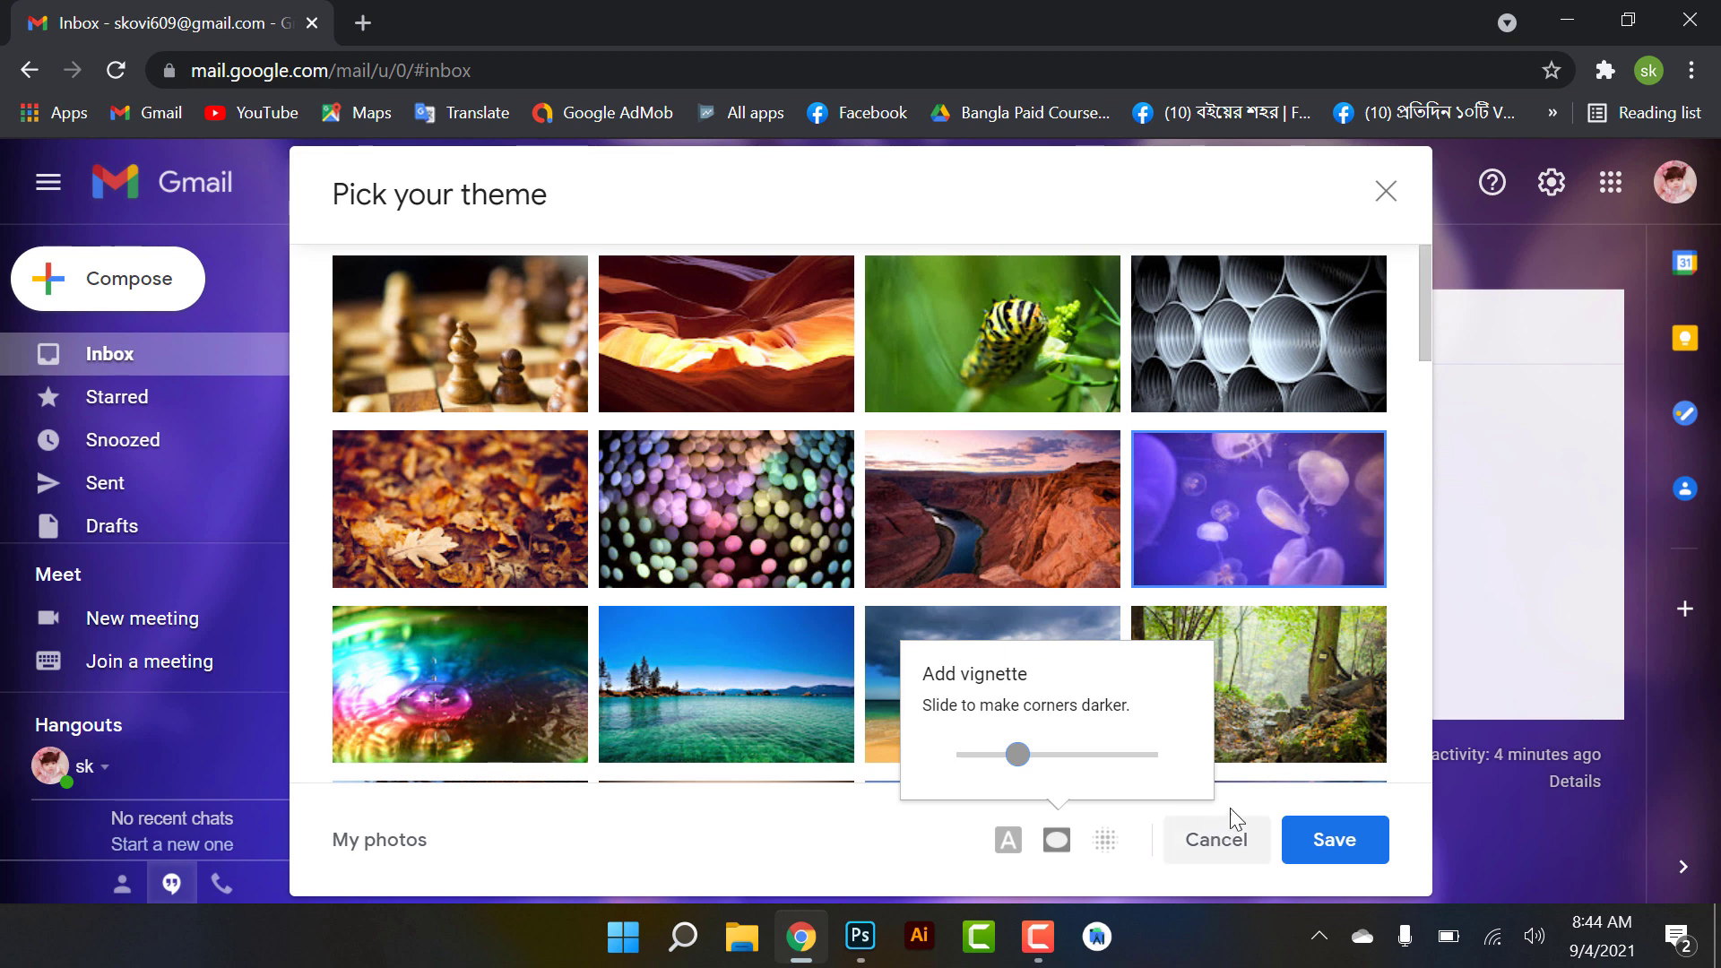
Save the blurred, vignetted jellyfish theme as the inbox background
click(1342, 847)
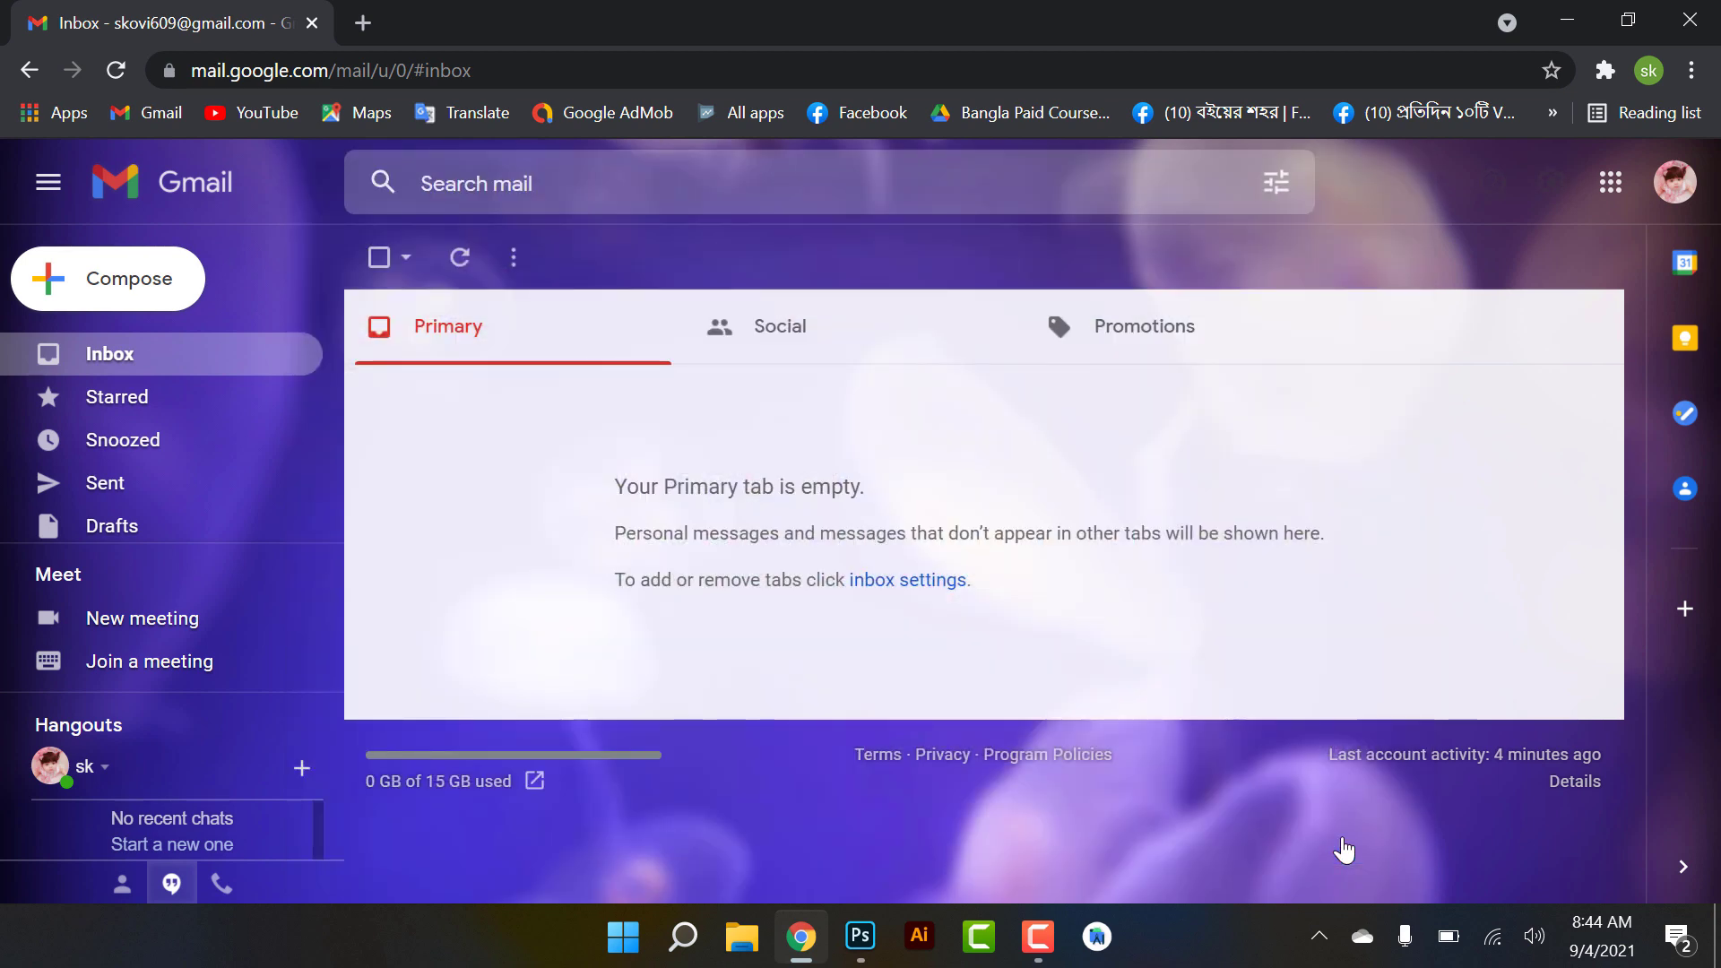